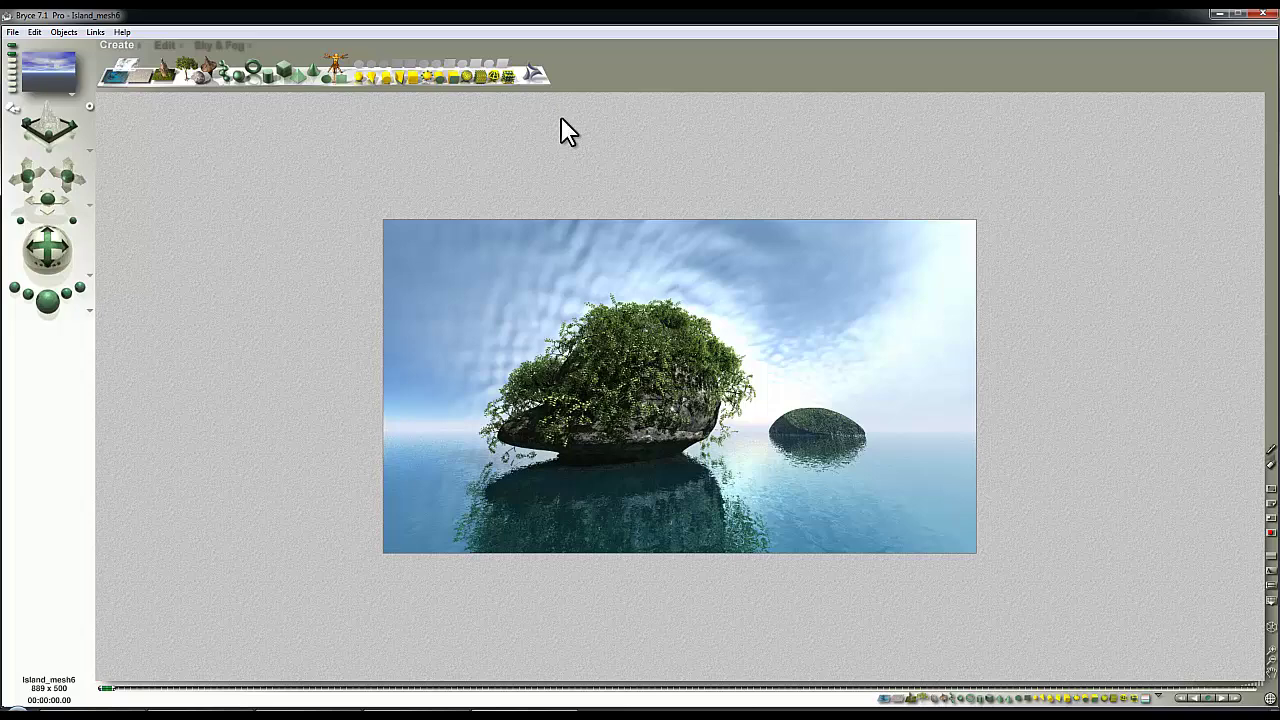
- Open Sky Lab from the Sky & Fog palette and show its IBL settings
{"action": "left_click", "coordinate": [222, 46]}
{"action": "left_click", "coordinate": [331, 50]}
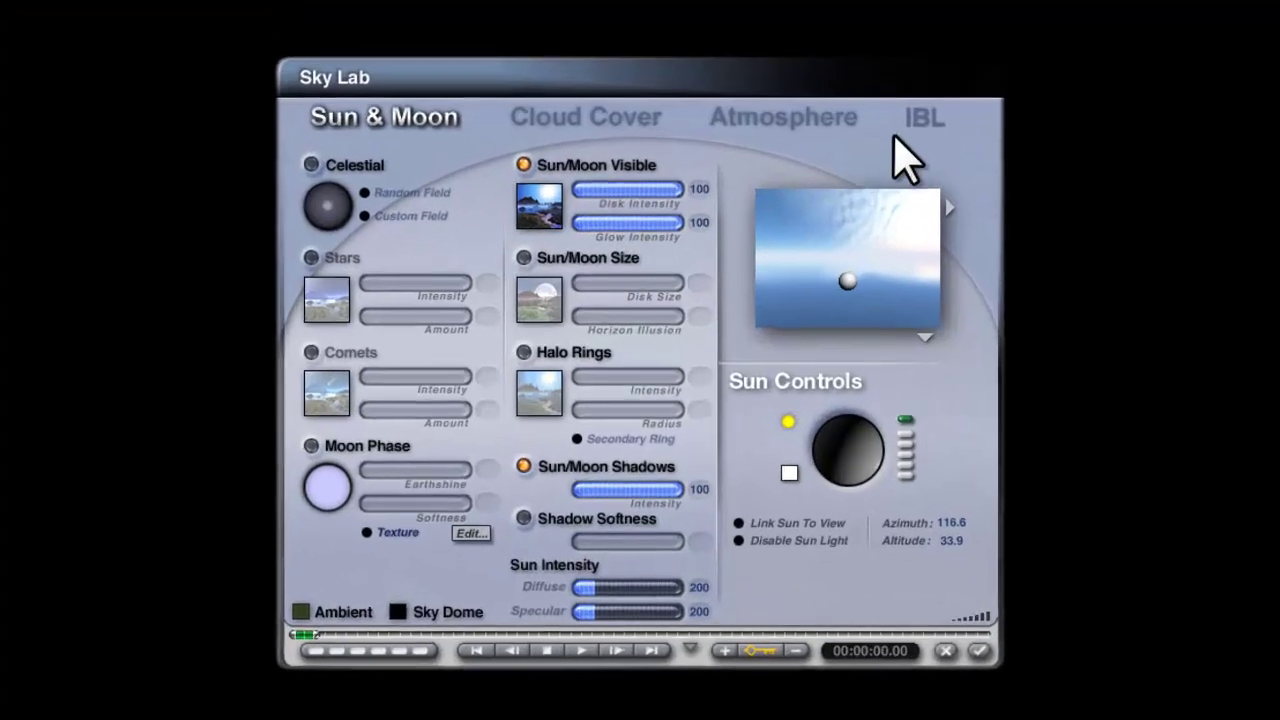
{"action": "left_click", "coordinate": [945, 100]}
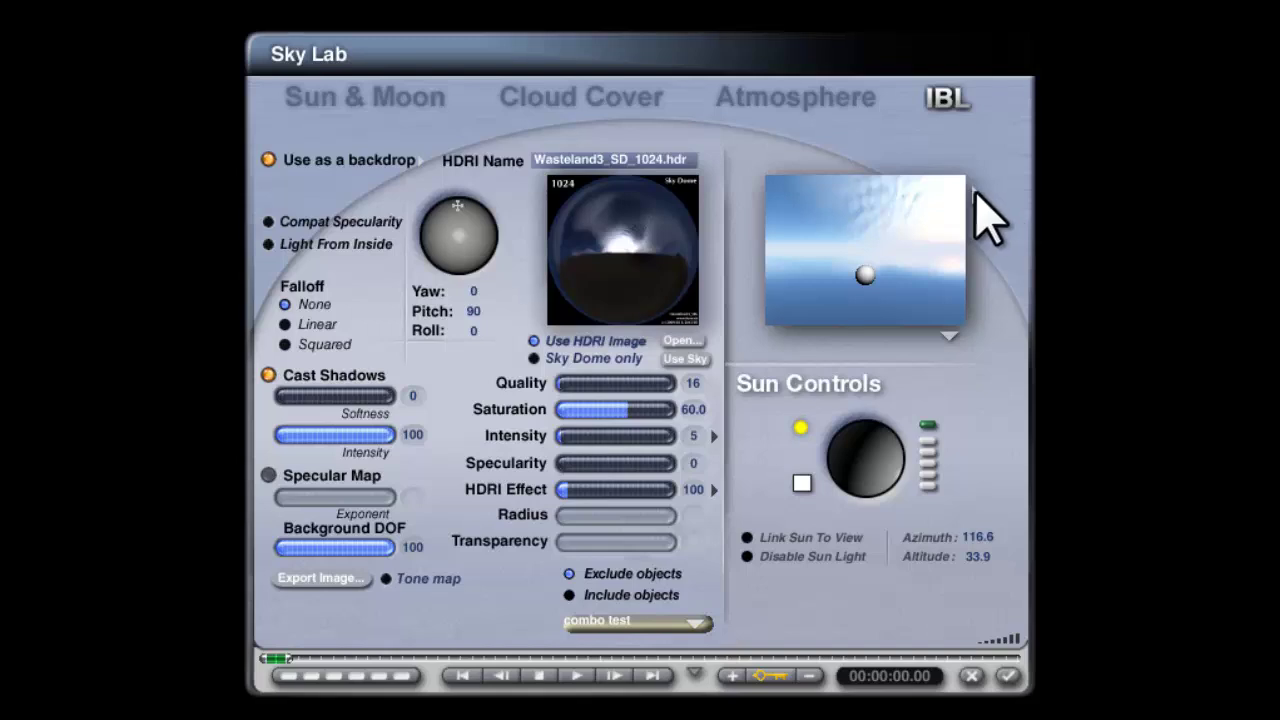
- In the sky preset library, create category 'Video tutorial cat' and save the HDRI sky as Sky Preset 0
{"action": "left_click", "coordinate": [978, 195]}
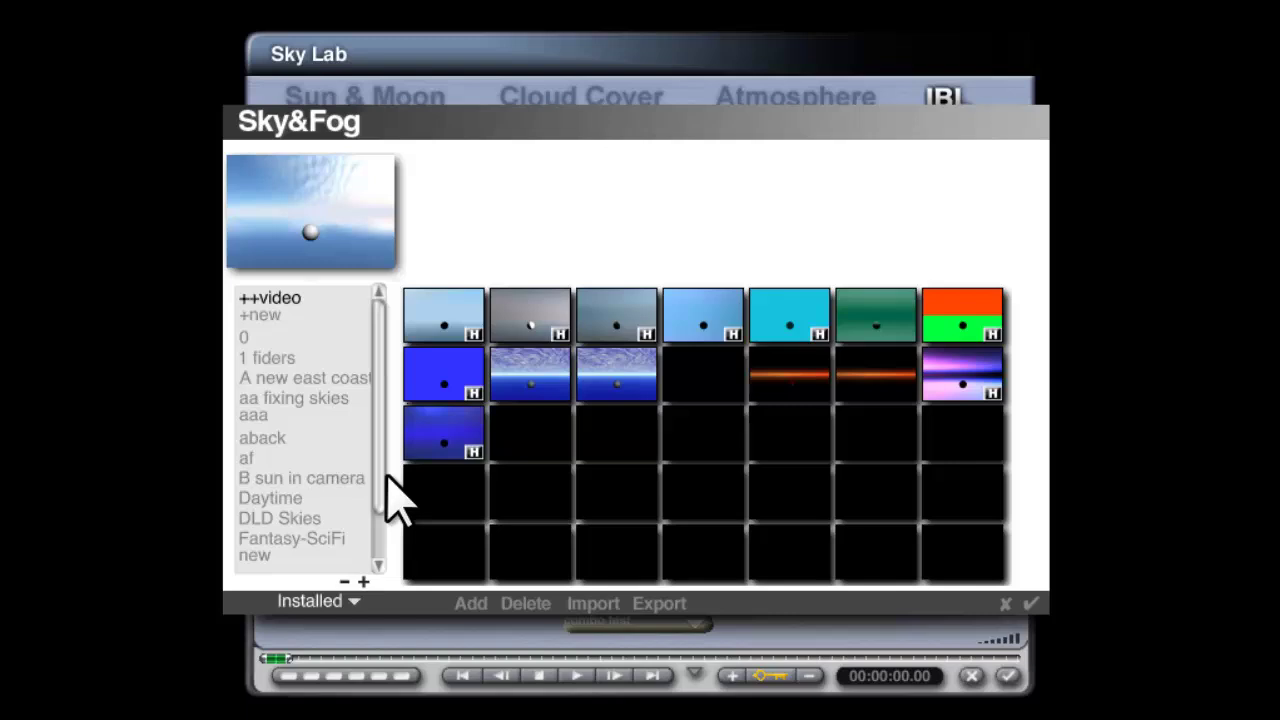
{"action": "scroll", "coordinate": [393, 557], "scroll_direction": "down", "scroll_amount": 3}
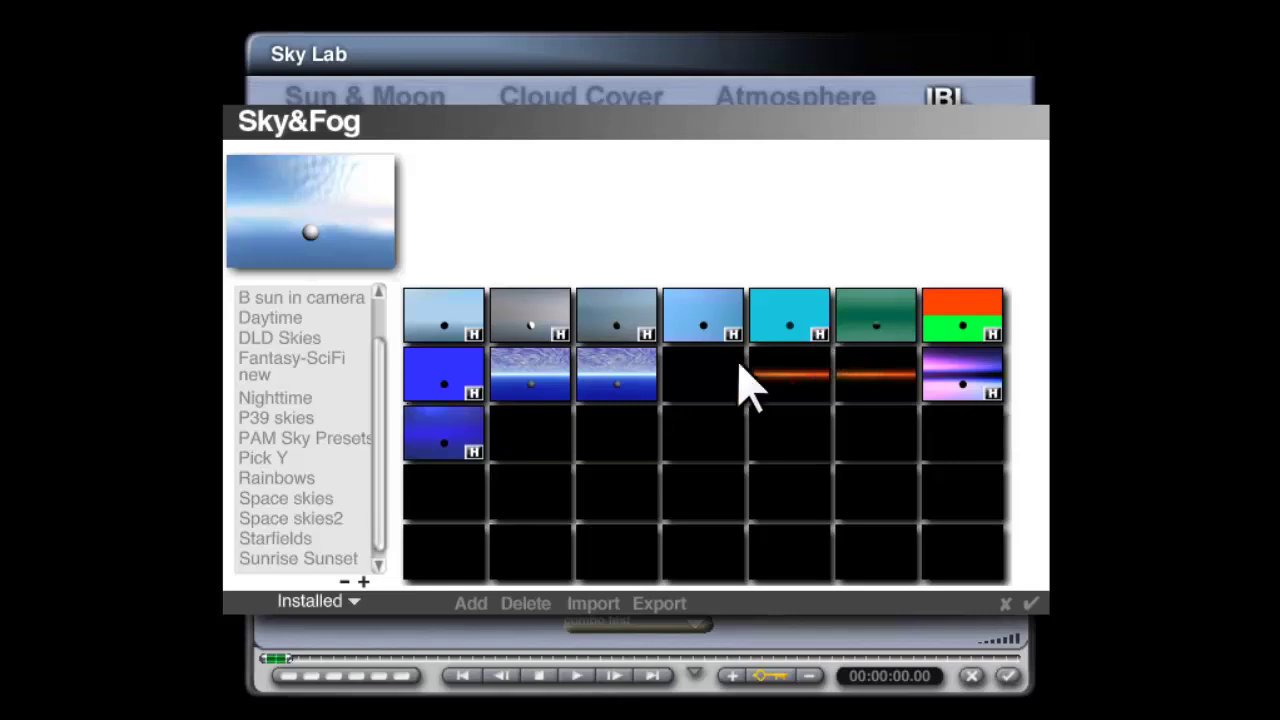
{"action": "left_click", "coordinate": [363, 582]}
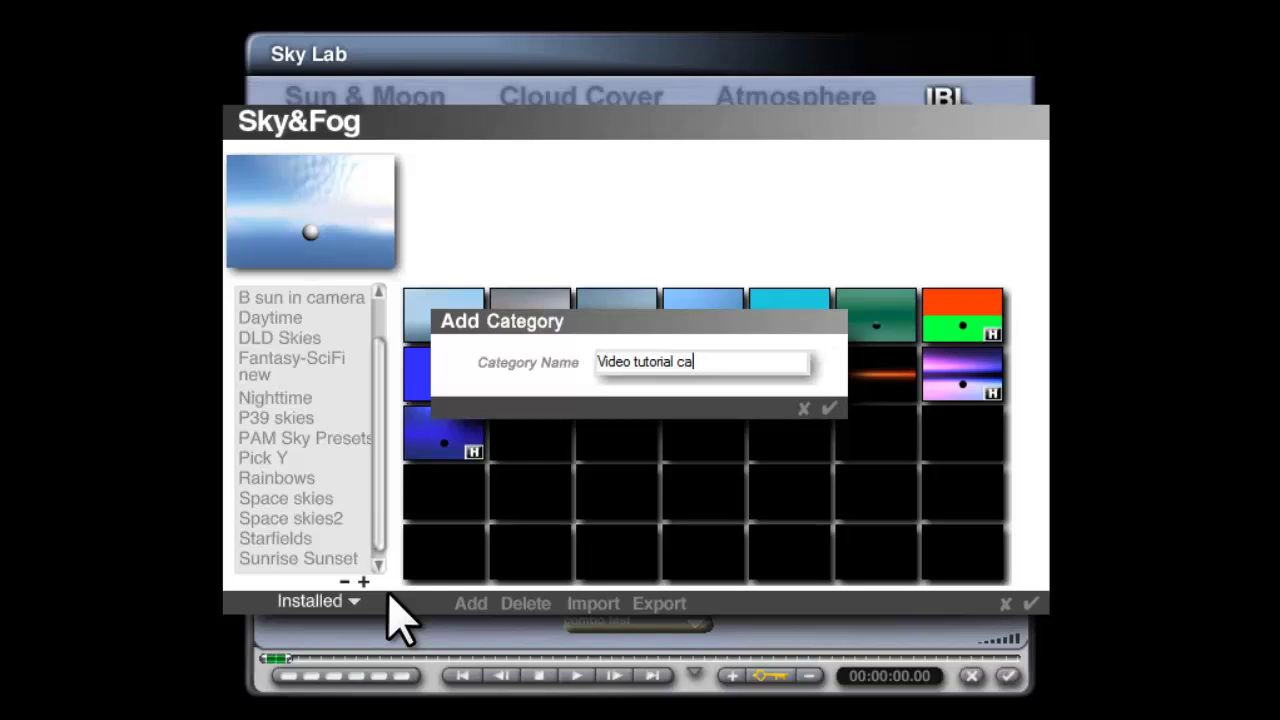
{"action": "type", "text": "Video tutorial cat"}
{"action": "key", "text": "Return"}
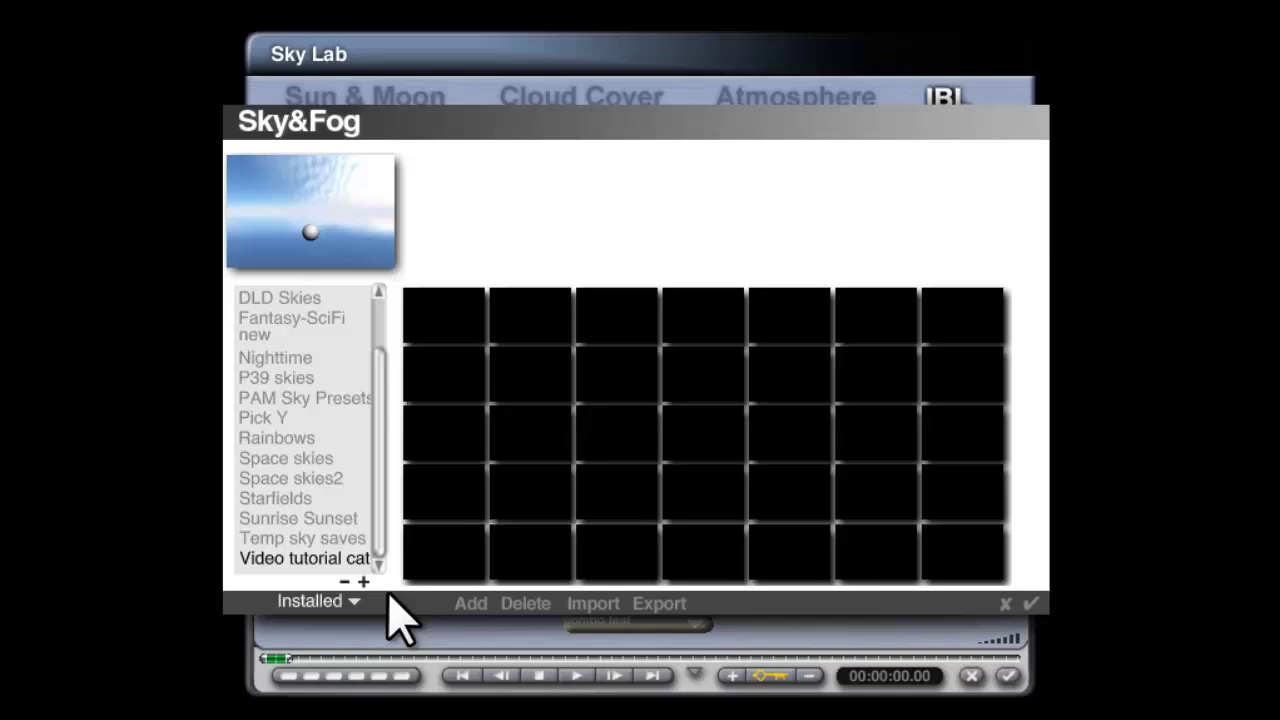
{"action": "left_click", "coordinate": [471, 604]}
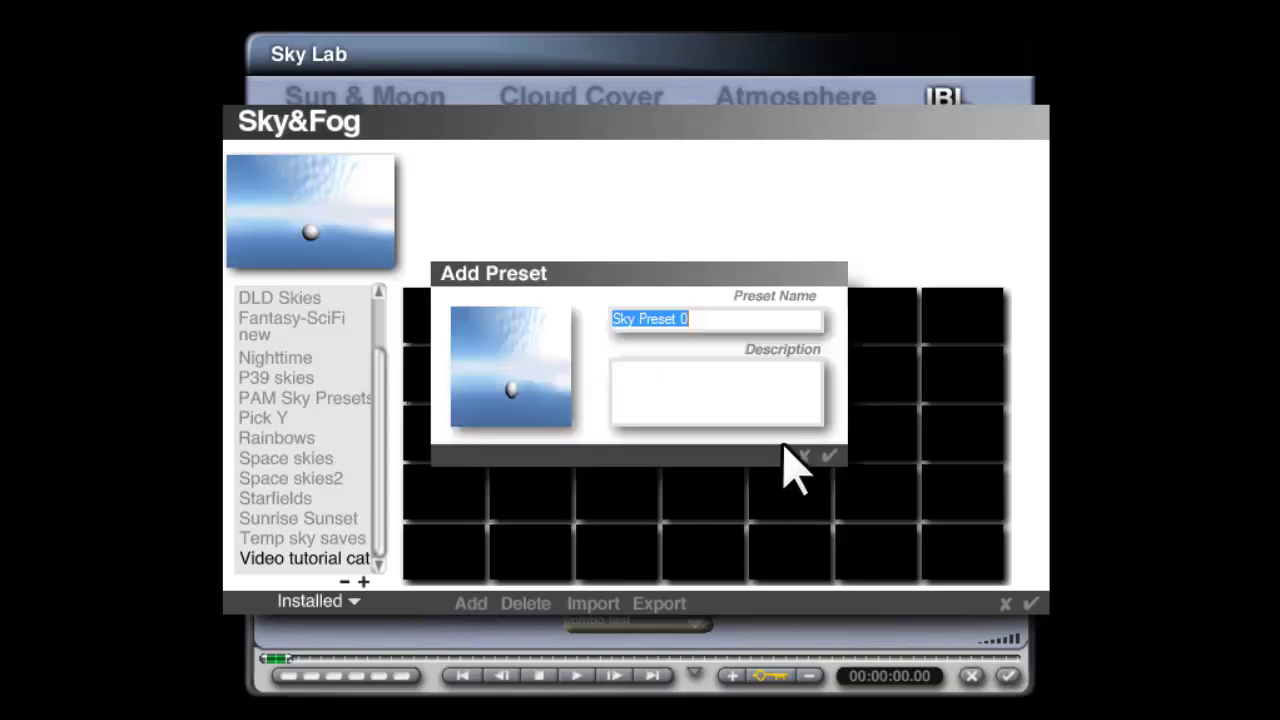
{"action": "left_click", "coordinate": [831, 458]}
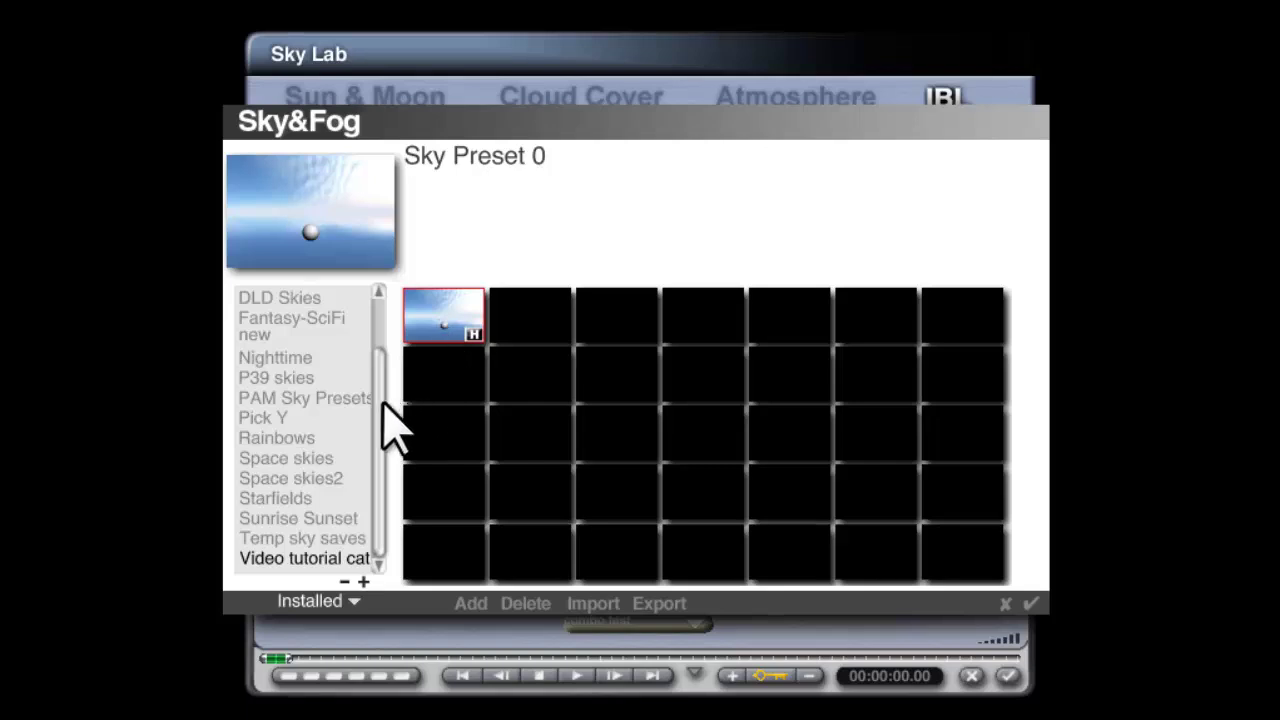
{"action": "left_click", "coordinate": [355, 601]}
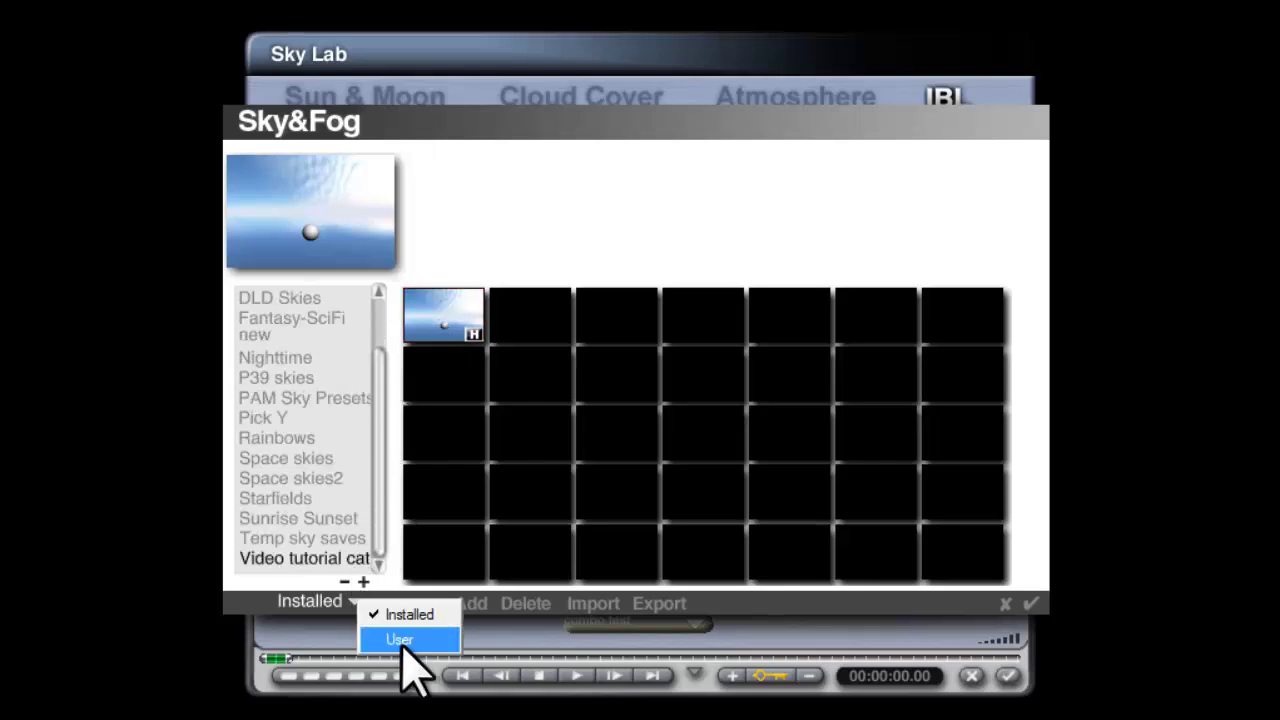
{"action": "left_click", "coordinate": [355, 601]}
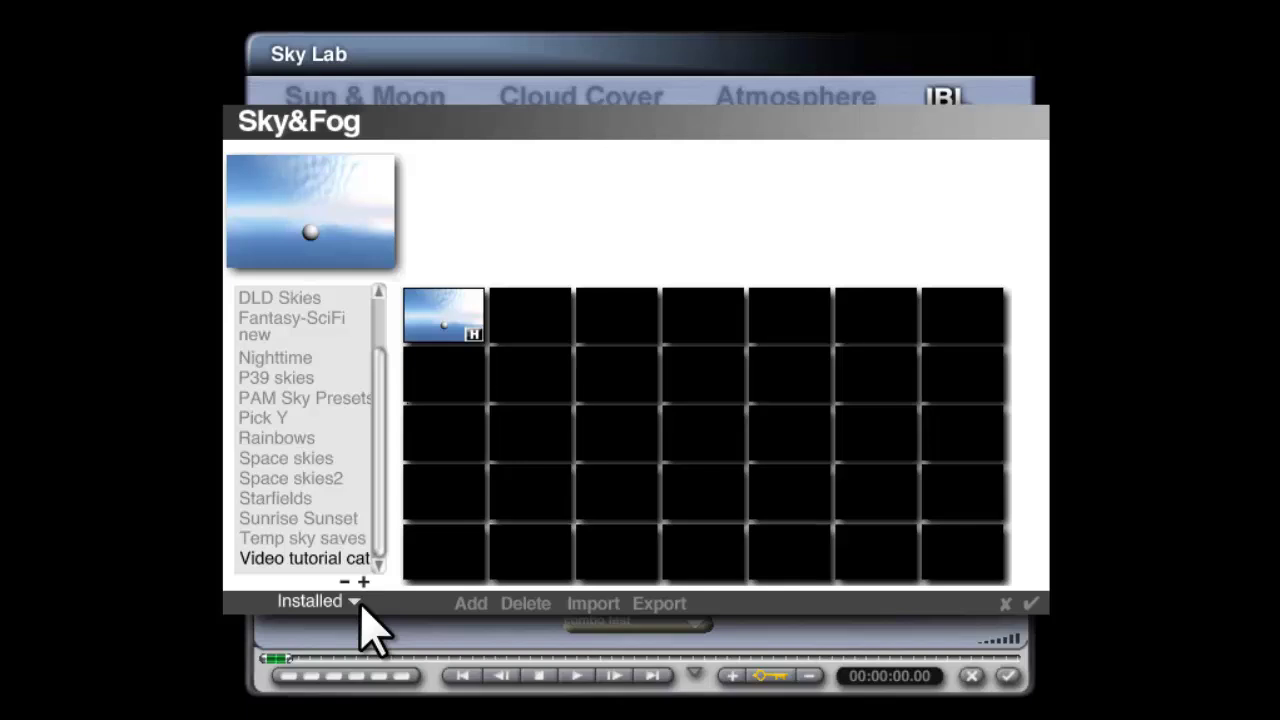
{"action": "left_click", "coordinate": [358, 602]}
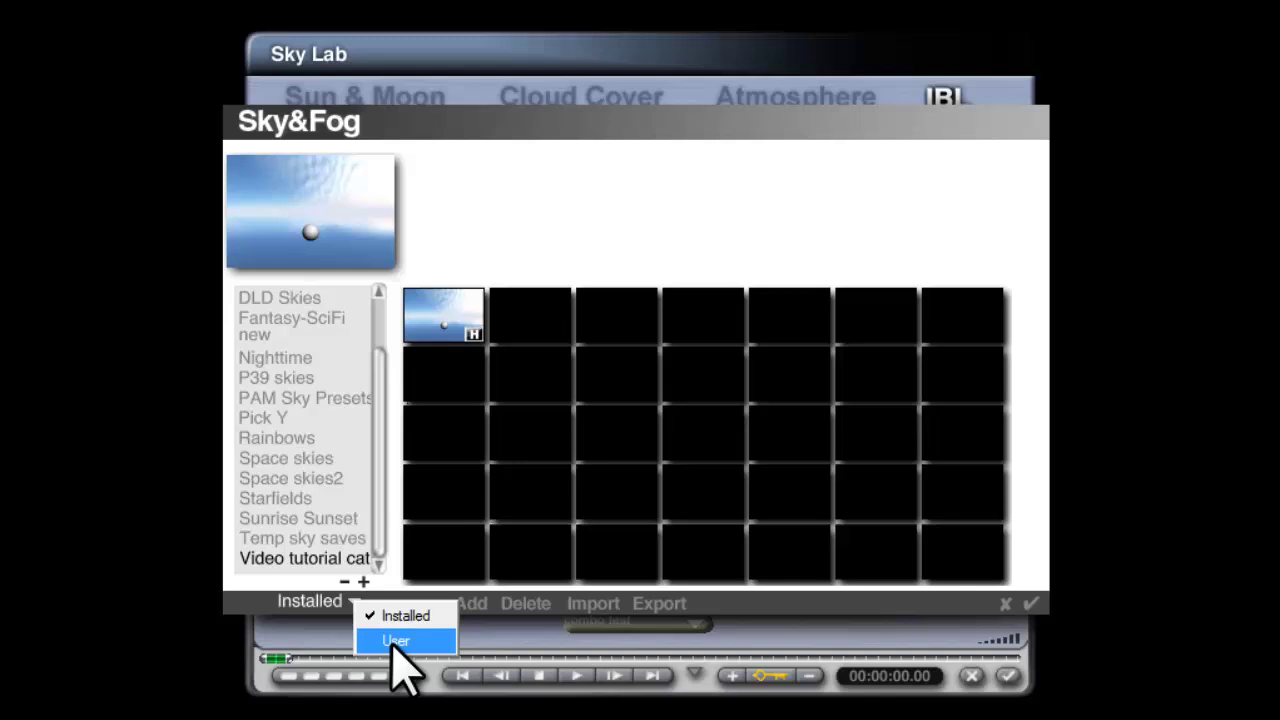
{"action": "left_click", "coordinate": [305, 602]}
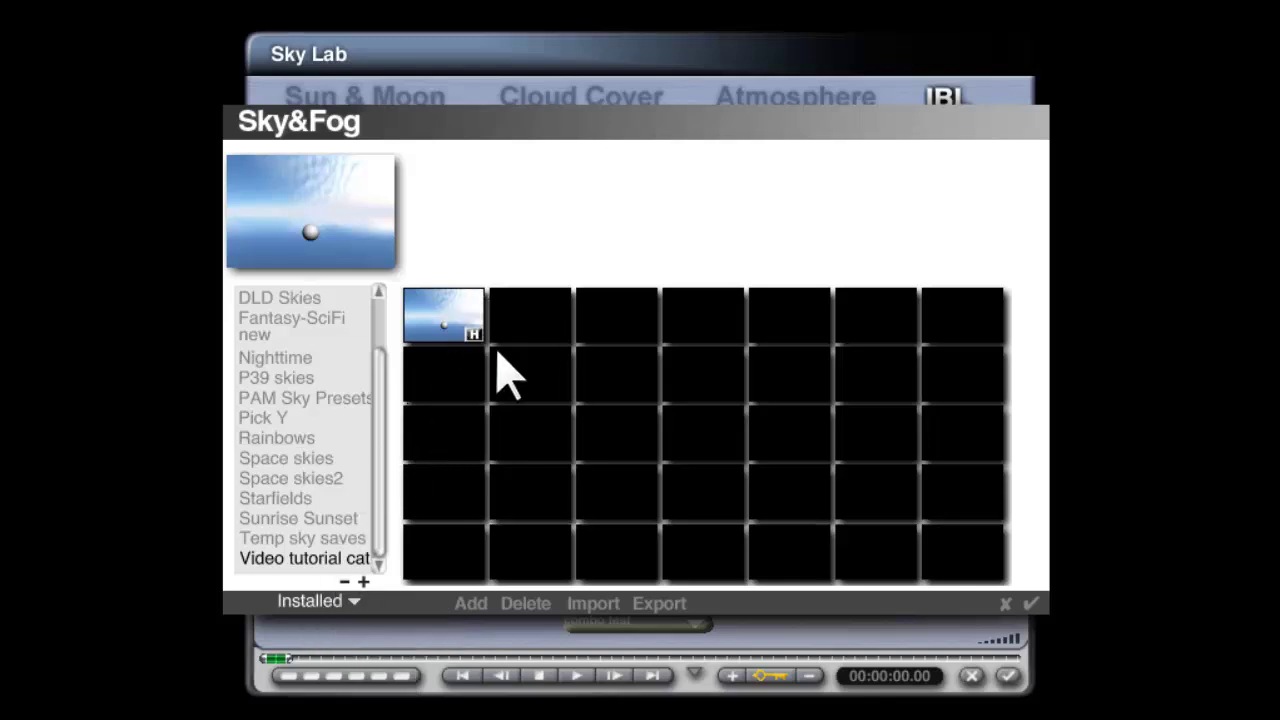
{"action": "left_click_drag", "start_coordinate": [379, 430], "coordinate": [382, 302]}
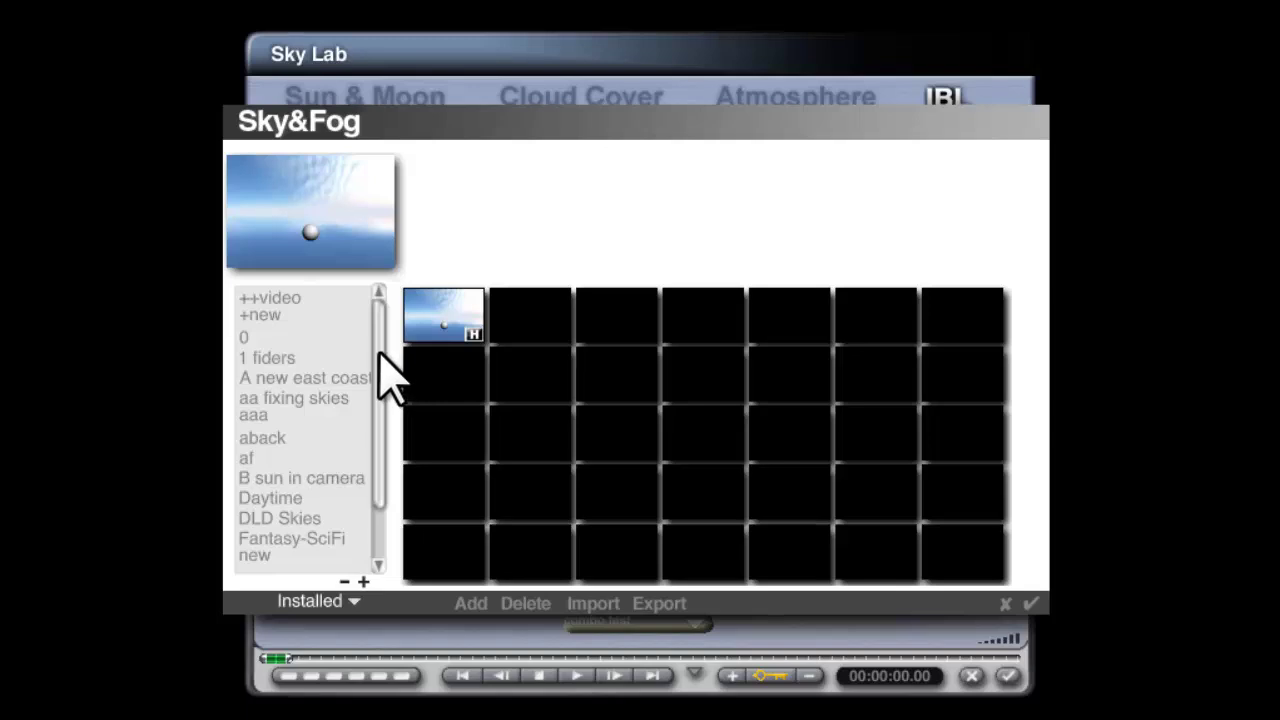
{"action": "mouse_move", "coordinate": [379, 352]}
{"action": "left_mouse_down"}
{"action": "mouse_move", "coordinate": [380, 448]}
{"action": "mouse_move", "coordinate": [400, 348]}
{"action": "left_mouse_up"}
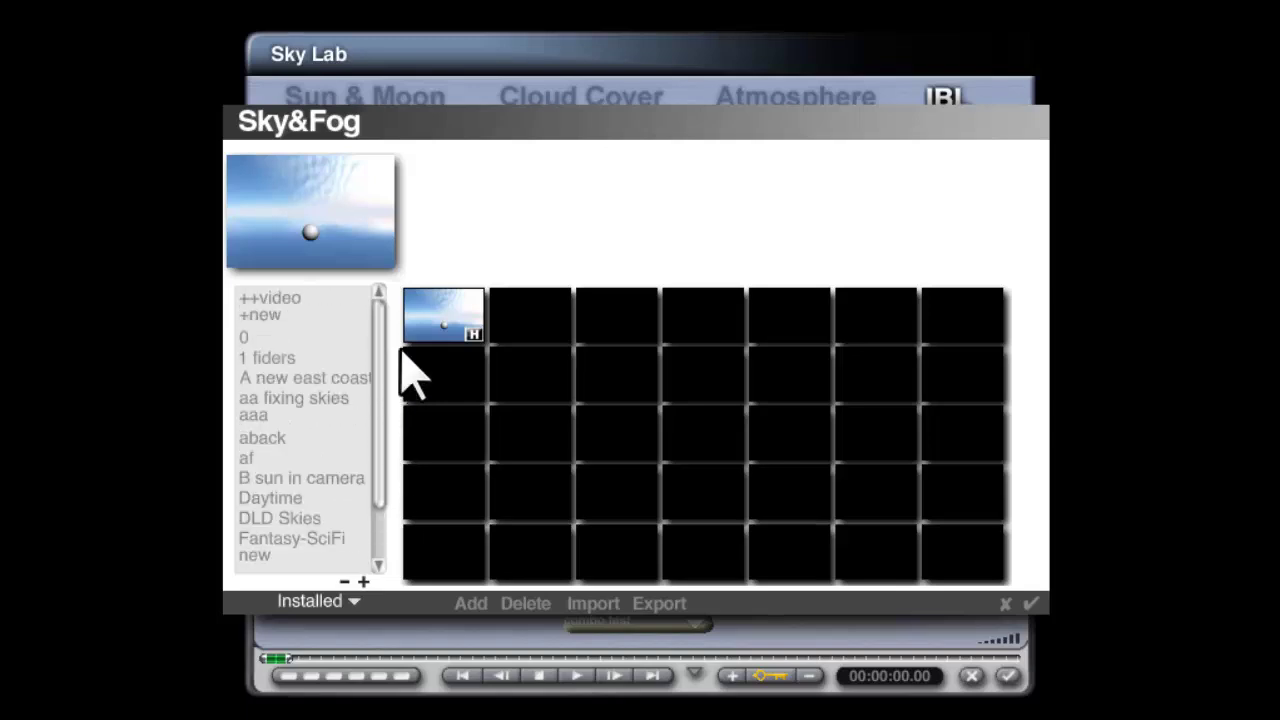
- Close the sky preset library and select Island_mesh from the scene's right-click object list
{"action": "left_click", "coordinate": [1030, 604]}
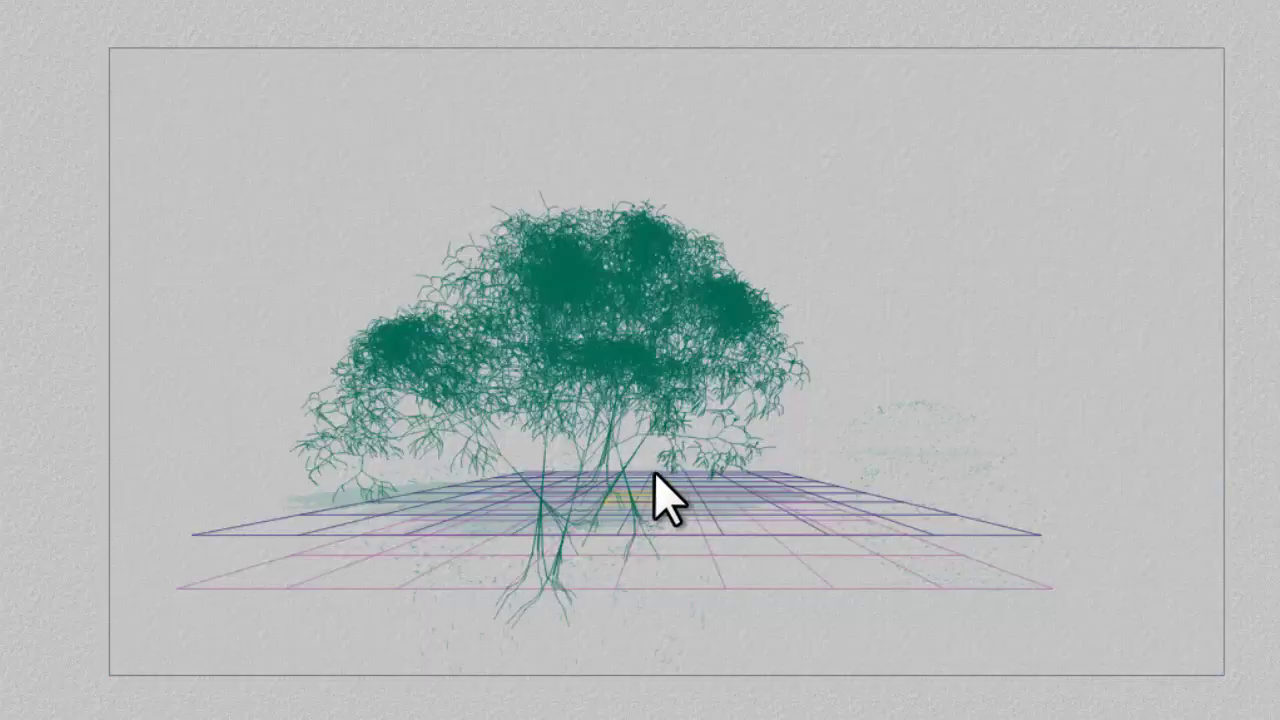
{"action": "right_click", "coordinate": [648, 466]}
{"action": "left_click", "coordinate": [690, 480]}
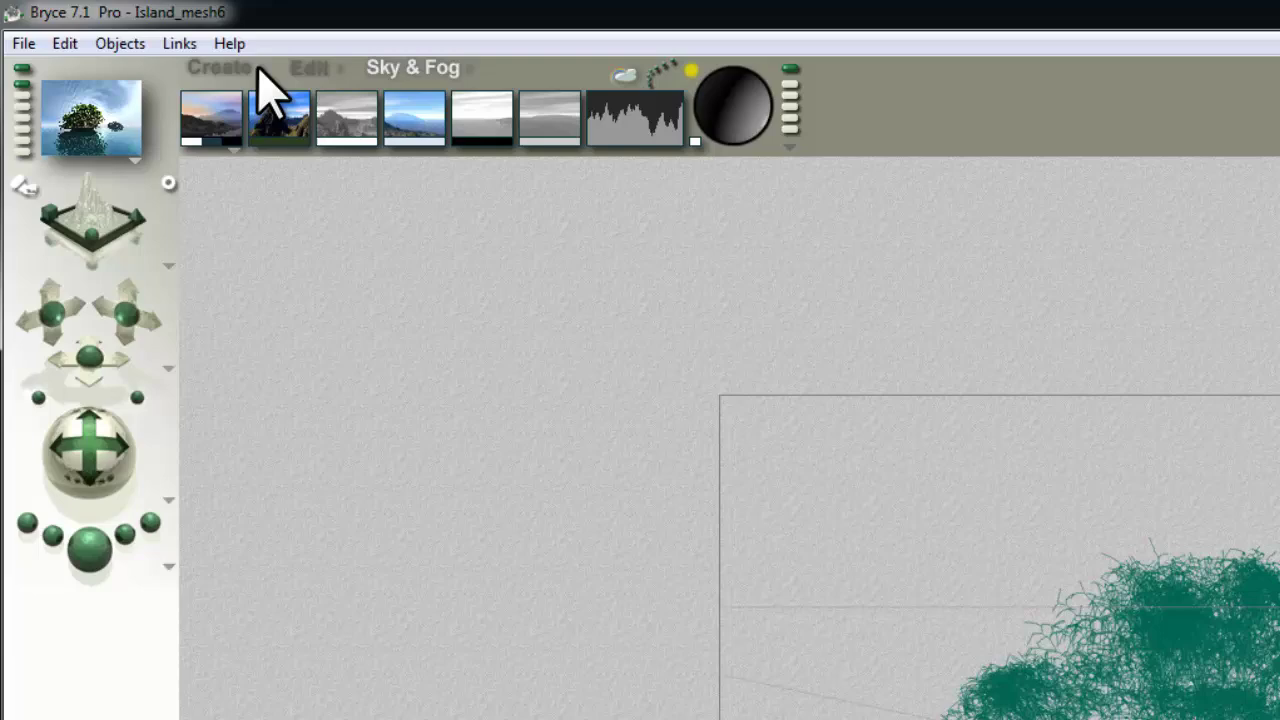
- In the Installed object library, create category 'Cat' and save Island_mesh into it as a preset
{"action": "left_click", "coordinate": [265, 80]}
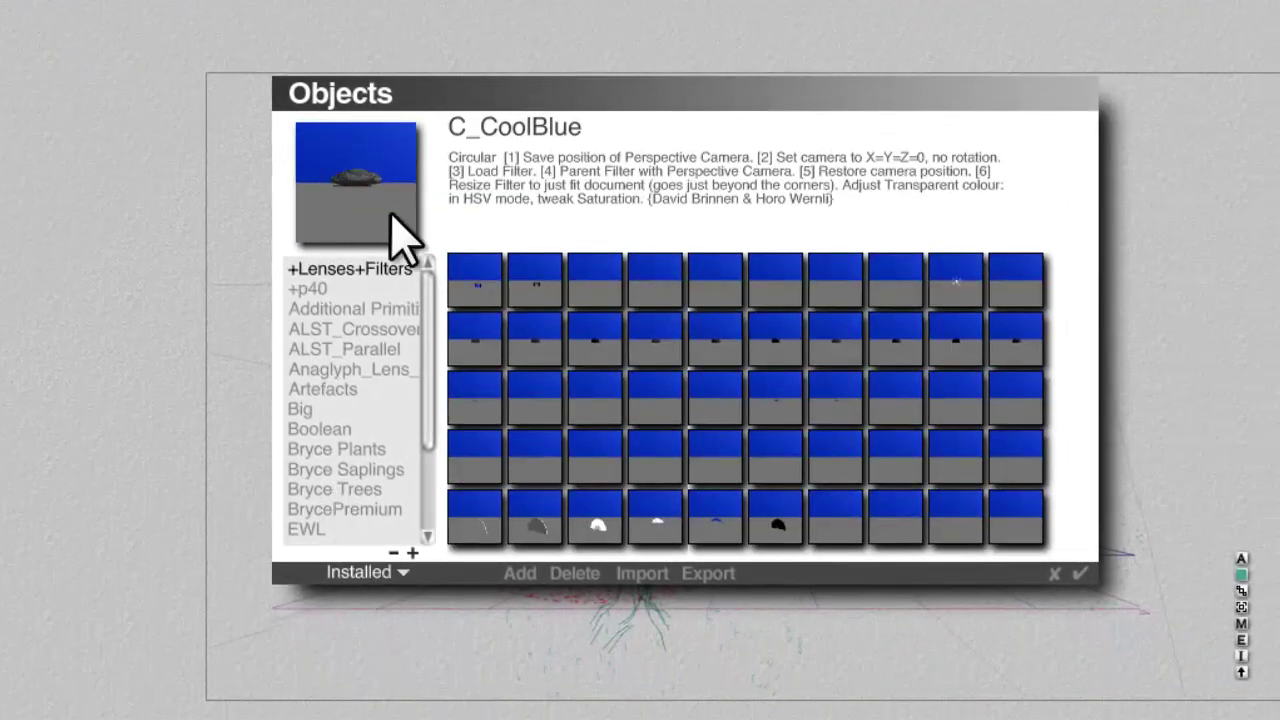
{"action": "left_click", "coordinate": [408, 576]}
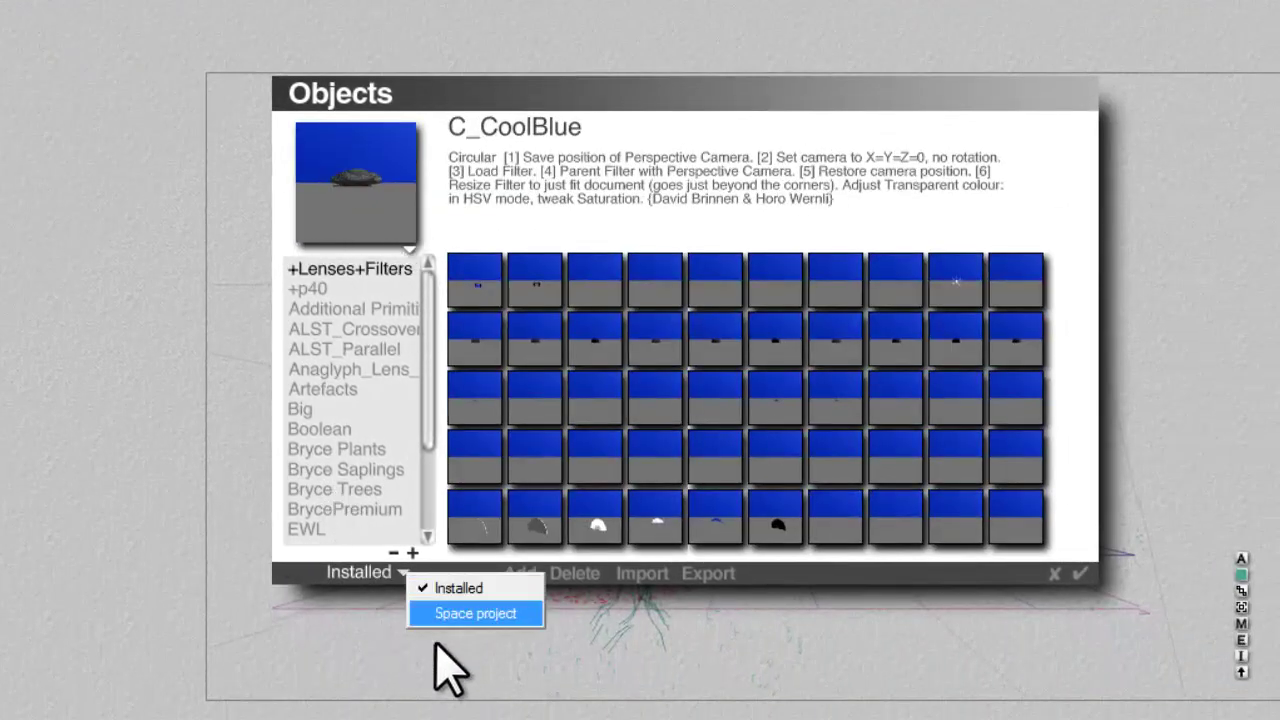
{"action": "left_click", "coordinate": [405, 572]}
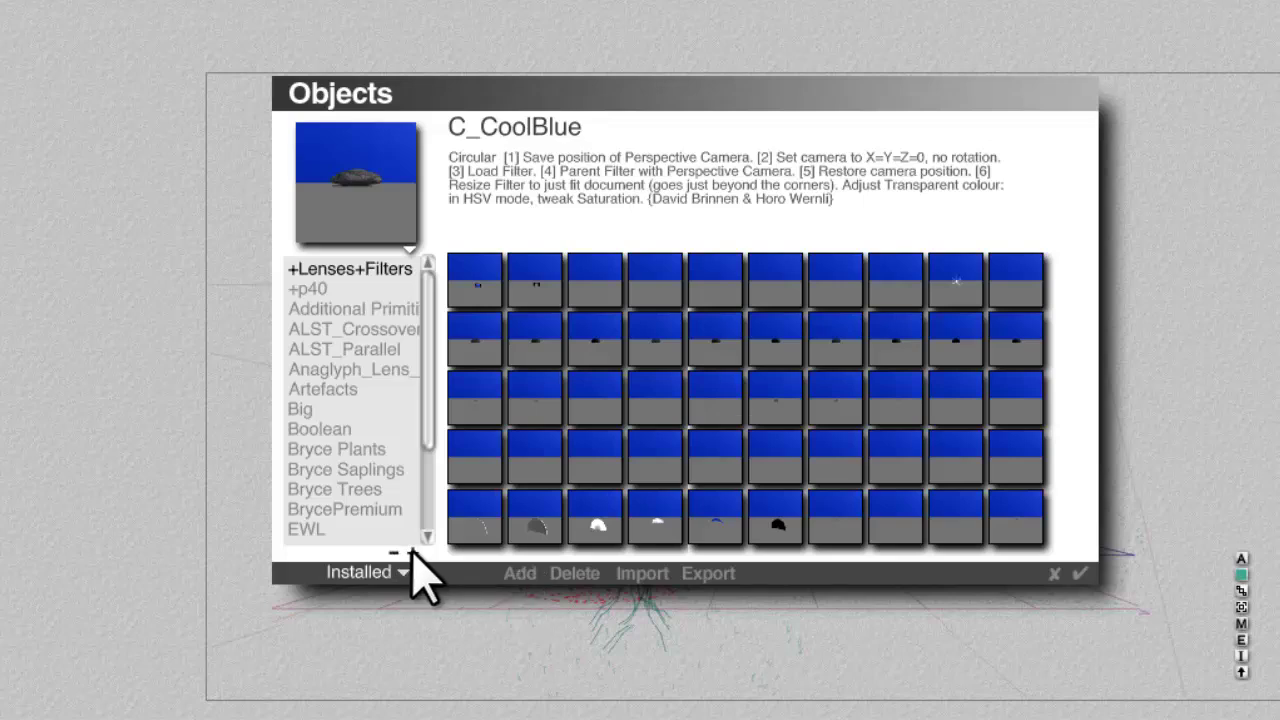
{"action": "left_click", "coordinate": [411, 553]}
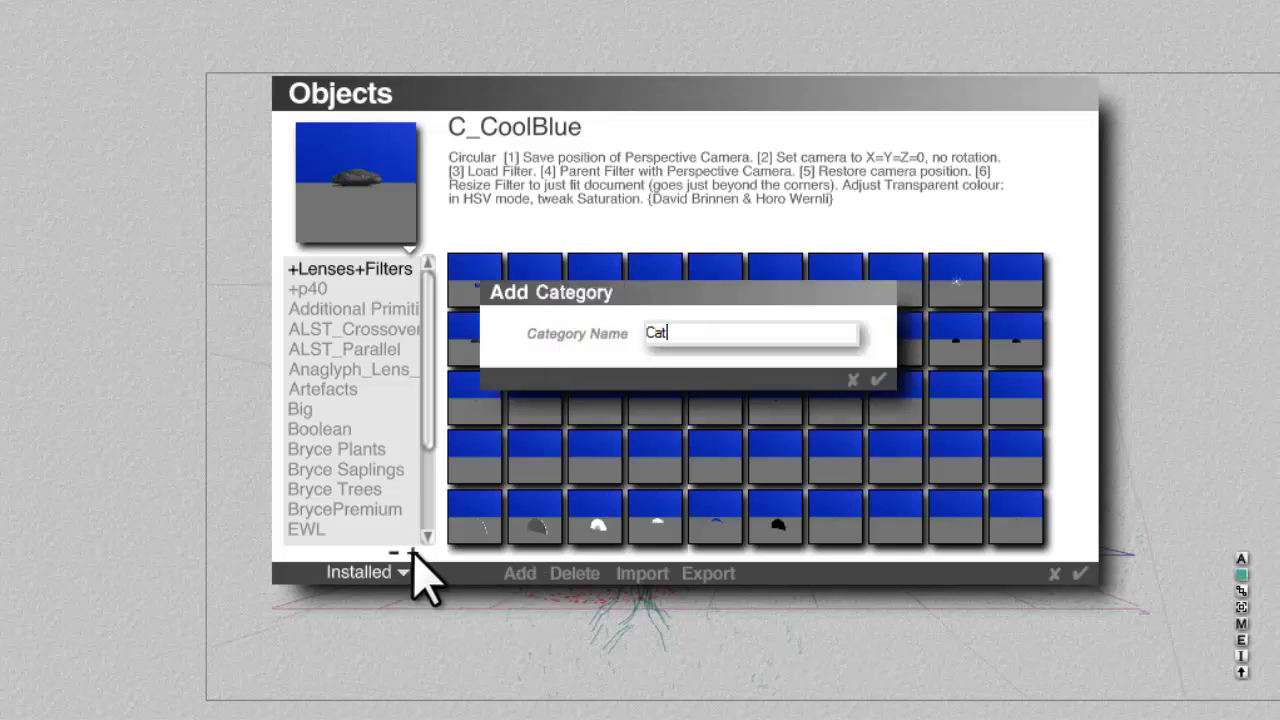
{"action": "key", "text": "Return"}
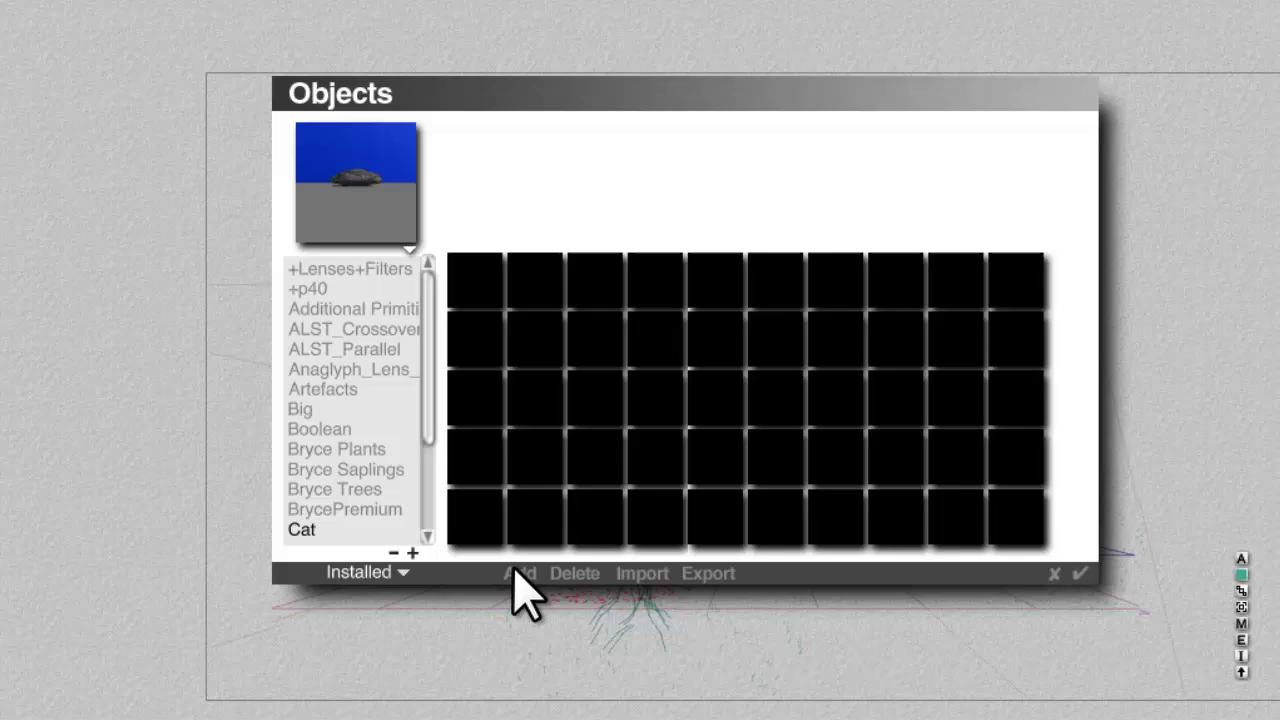
{"action": "left_click", "coordinate": [519, 574]}
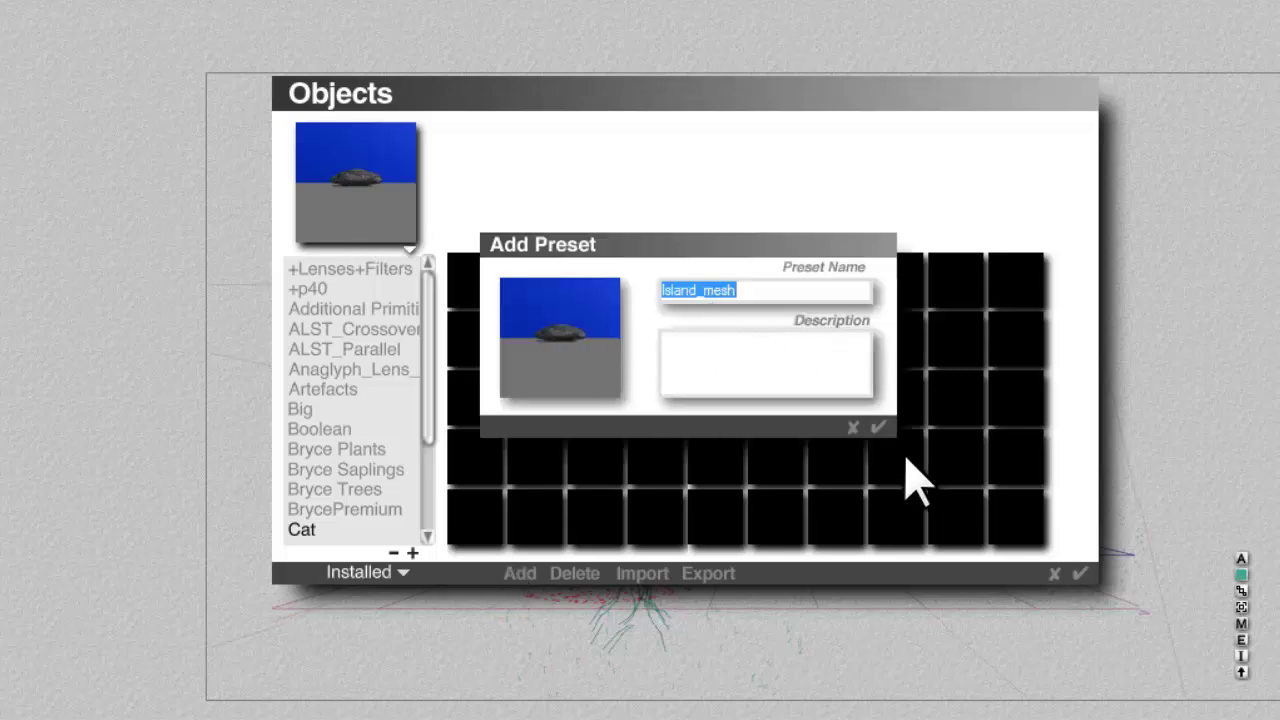
{"action": "left_click", "coordinate": [331, 273]}
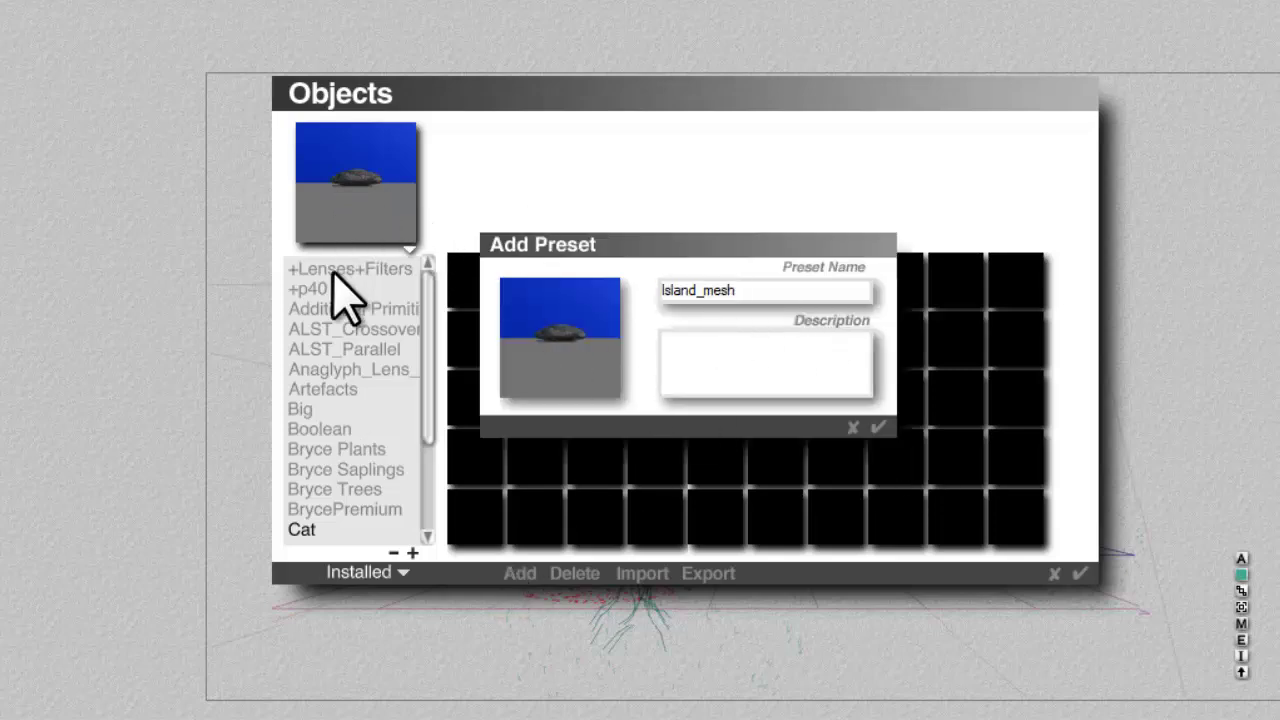
{"action": "left_click", "coordinate": [877, 427]}
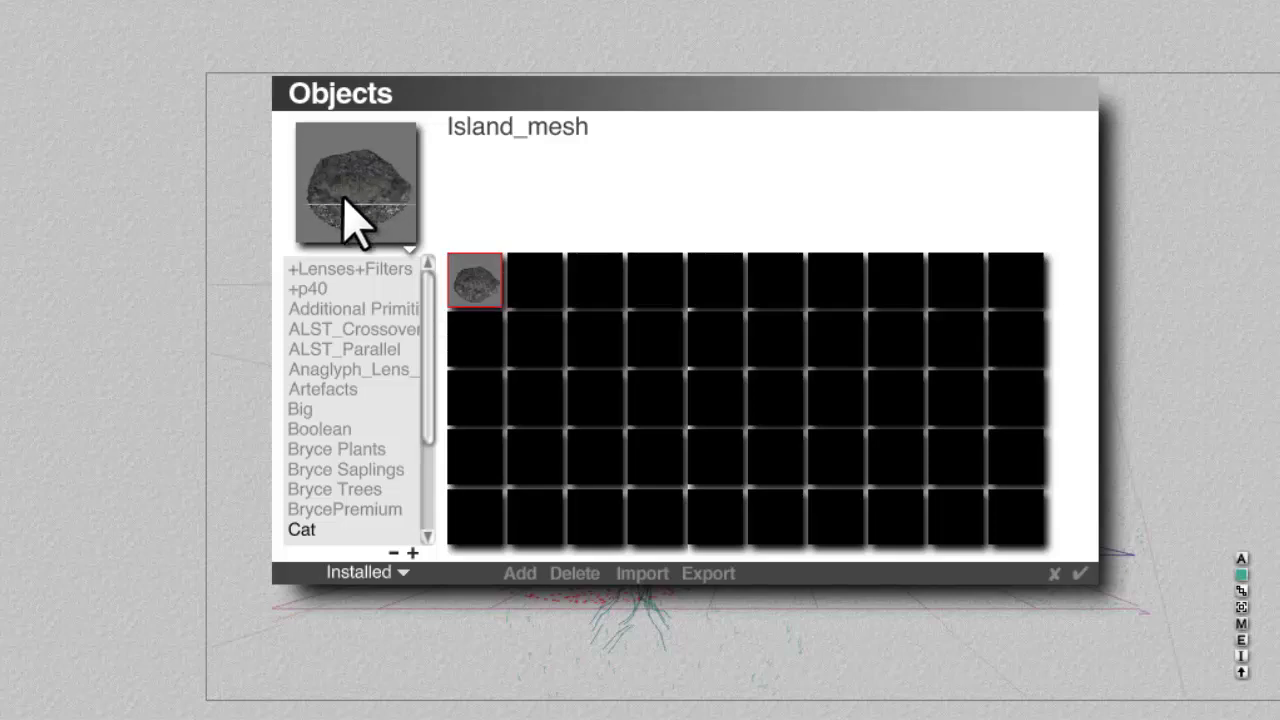
- Close the object library, check side and perspective views, and select one of the trees
{"action": "left_click", "coordinate": [1081, 574]}
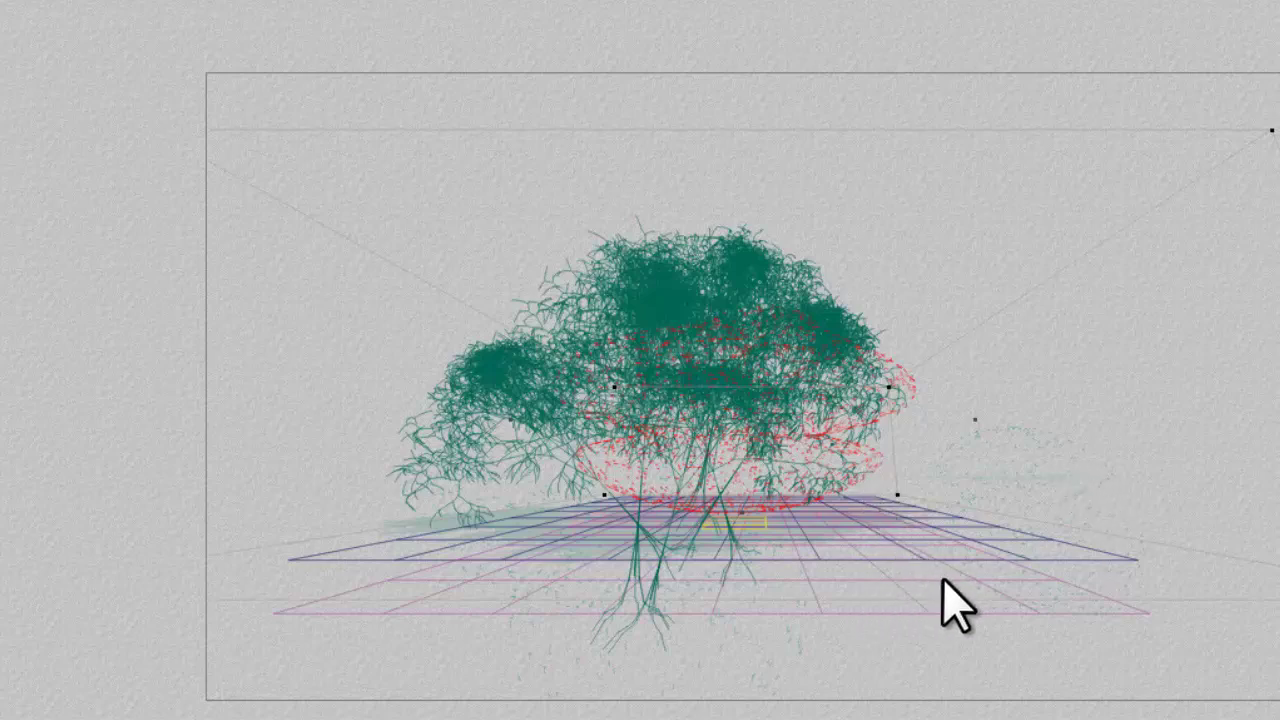
{"action": "key", "text": "F6"}
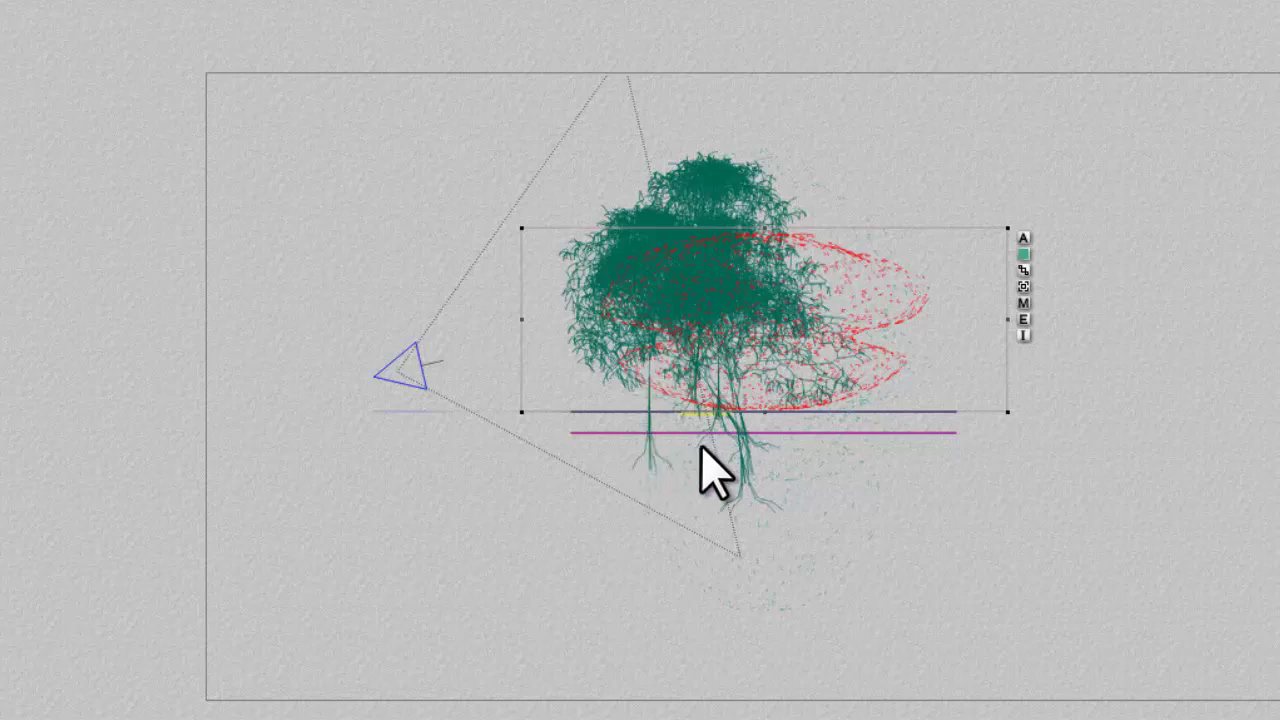
{"action": "key", "text": "F5"}
{"action": "right_click", "coordinate": [758, 297]}
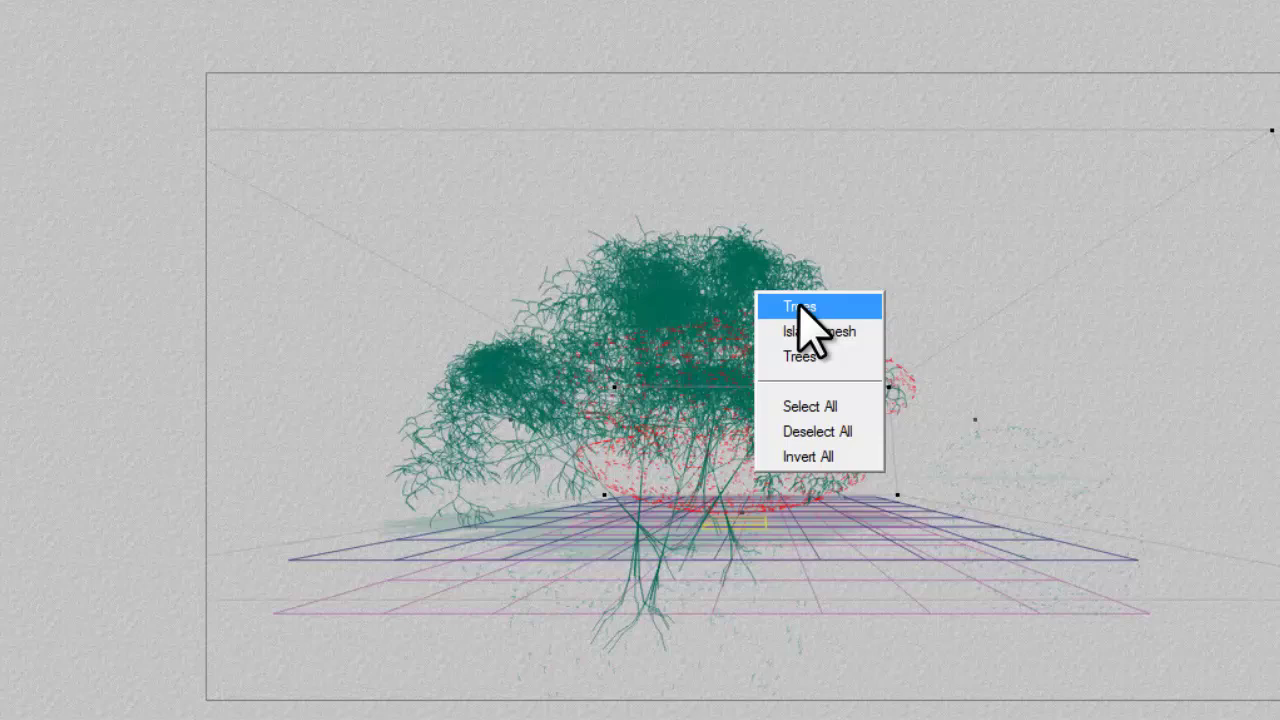
{"action": "left_click", "coordinate": [800, 307]}
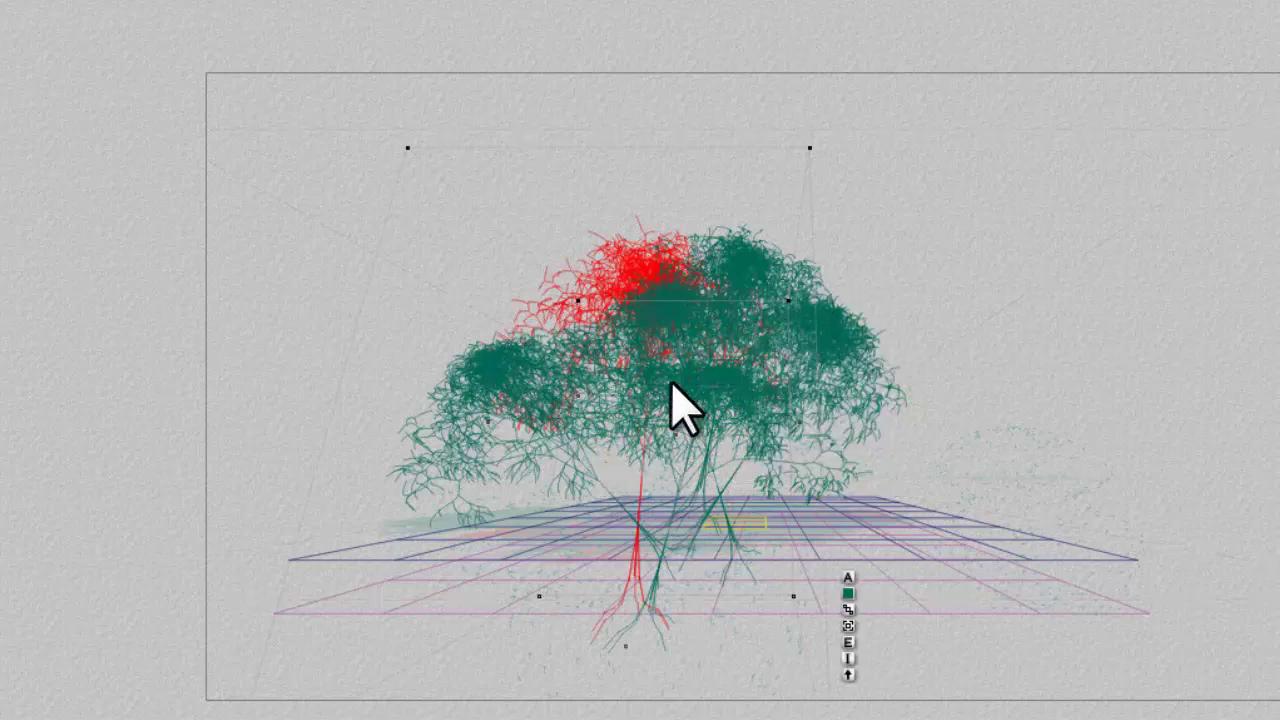
- Open the selected tree's branch material in the Materials Lab and adjust its preview
{"action": "left_click", "coordinate": [847, 641]}
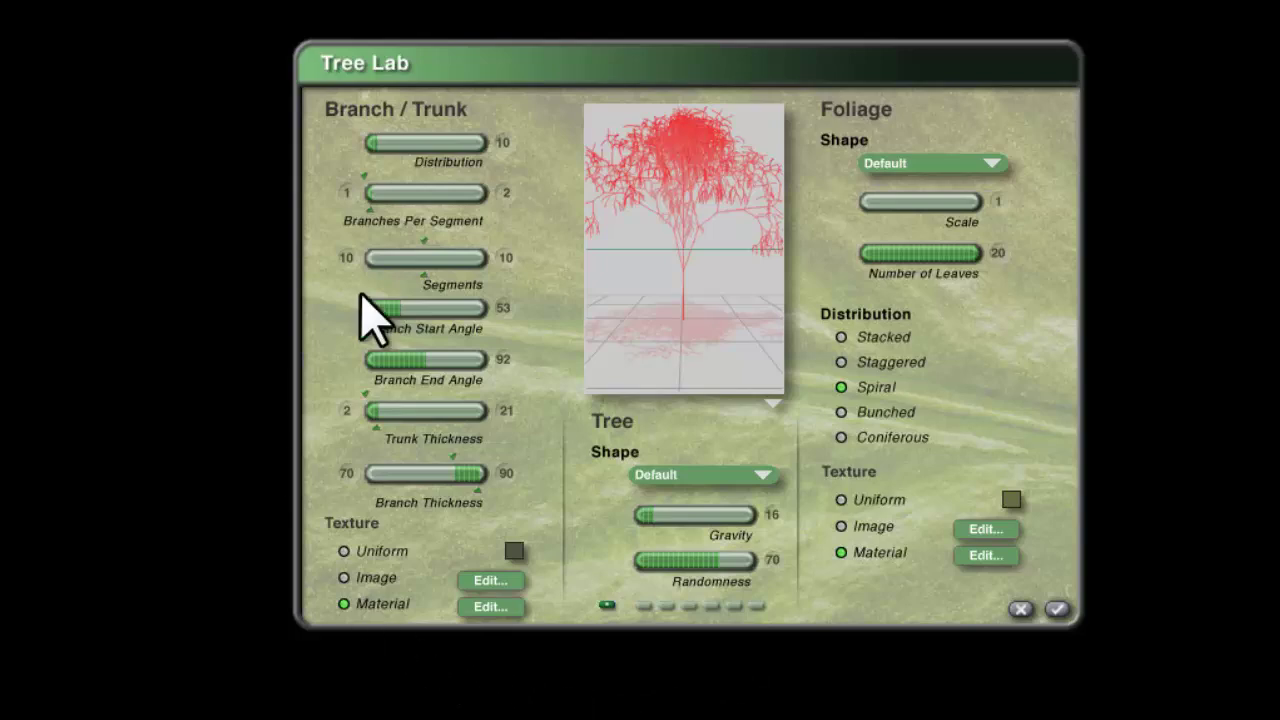
{"action": "left_click", "coordinate": [489, 607]}
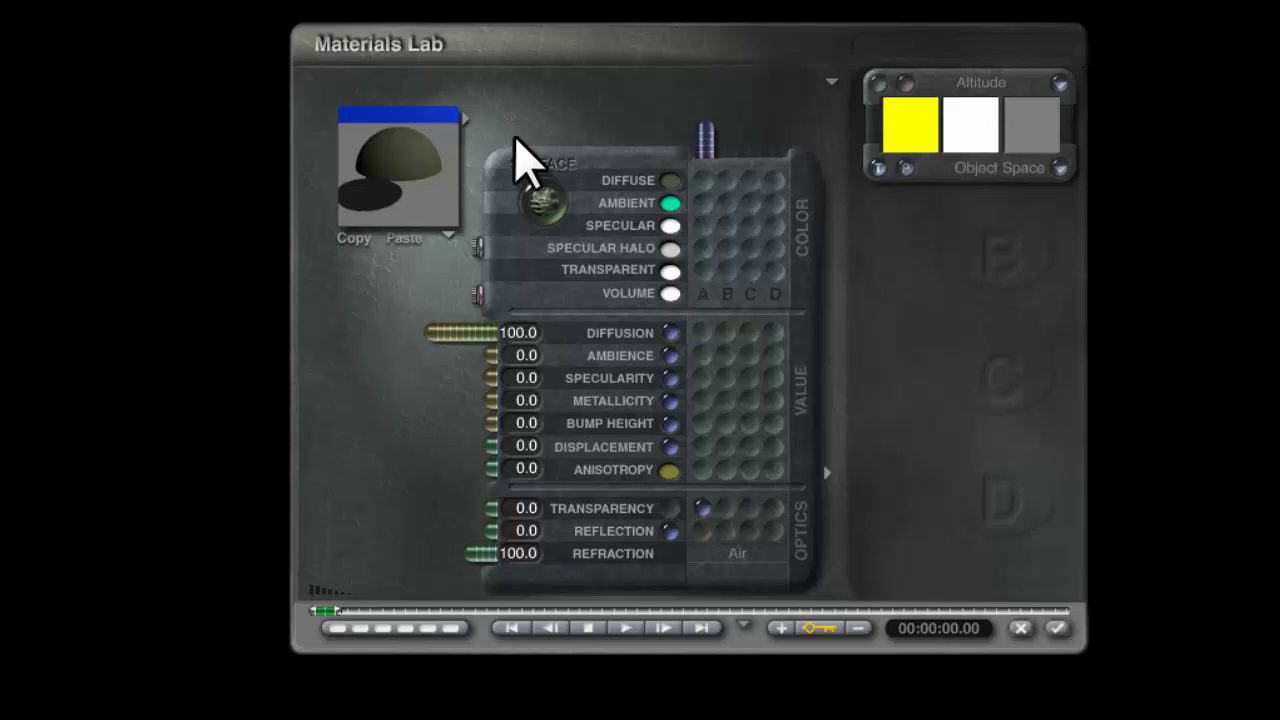
{"action": "left_click", "coordinate": [443, 180]}
{"action": "left_click_drag", "start_coordinate": [400, 214], "coordinate": [395, 205]}
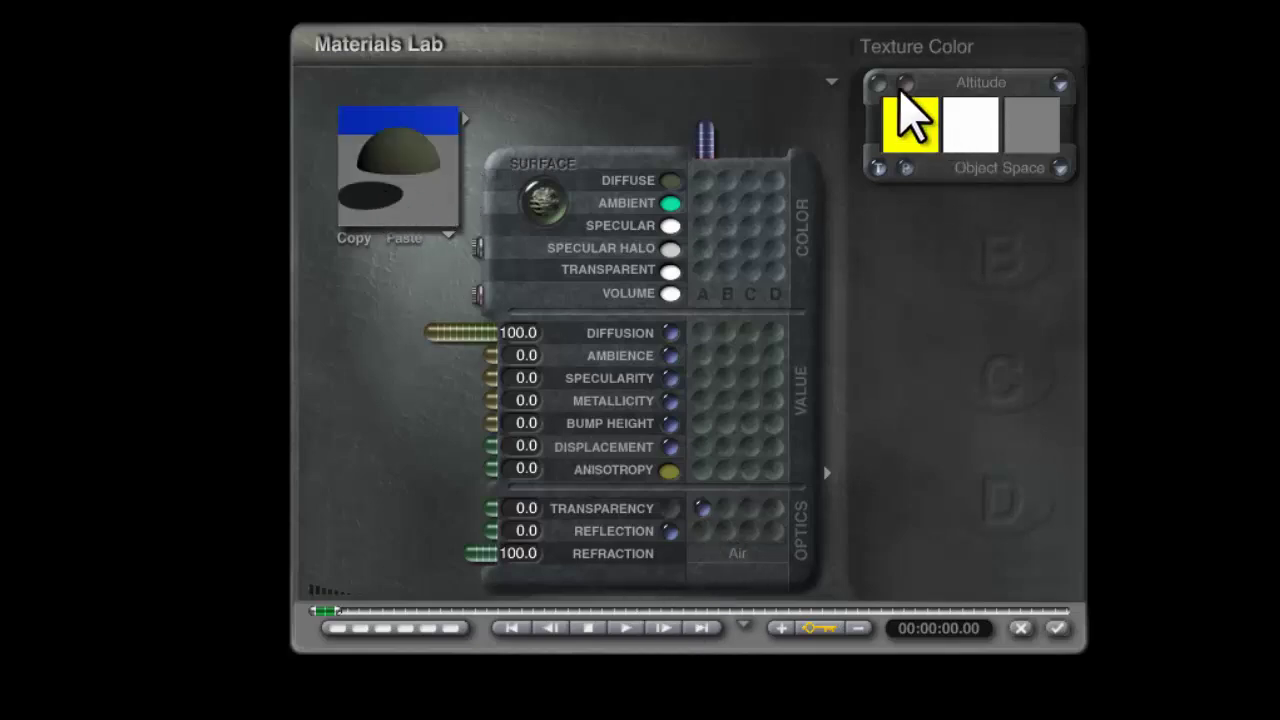
- Review the Altitude texture's Quantize combination filter in the Deep Texture Editor and apply it
{"action": "left_click", "coordinate": [908, 118]}
{"action": "left_click", "coordinate": [772, 343]}
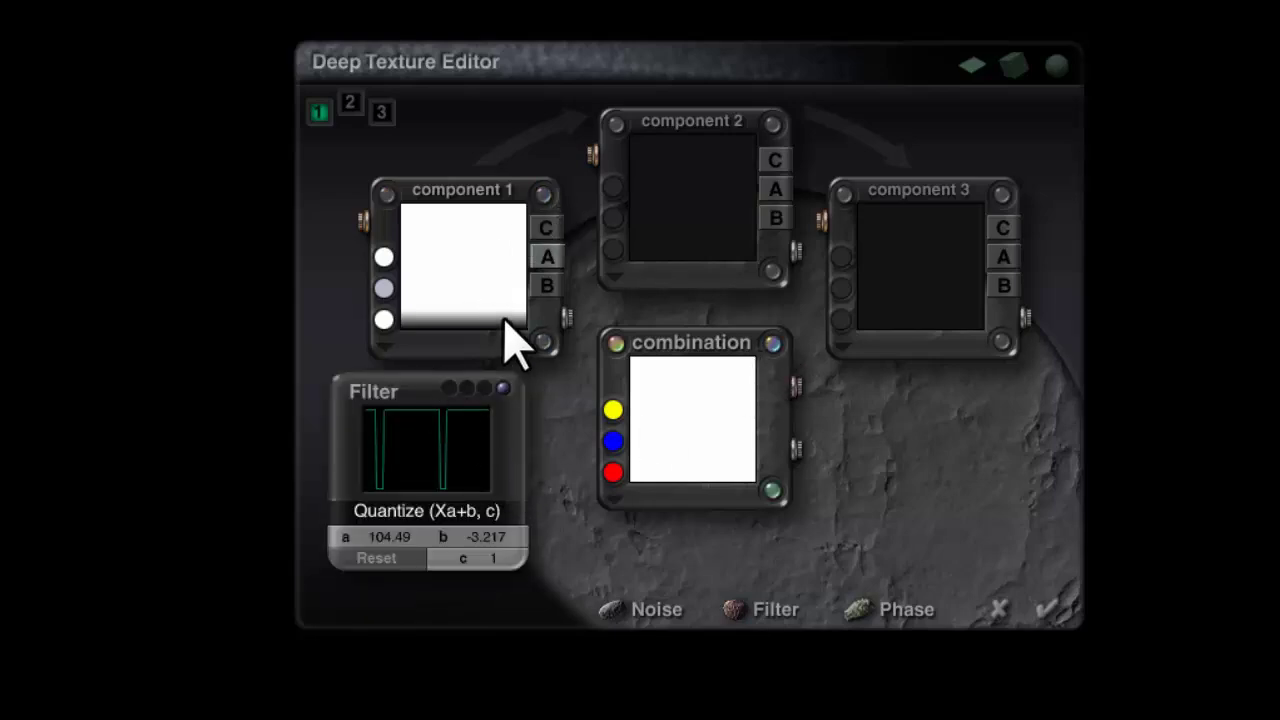
{"action": "left_click", "coordinate": [1047, 610]}
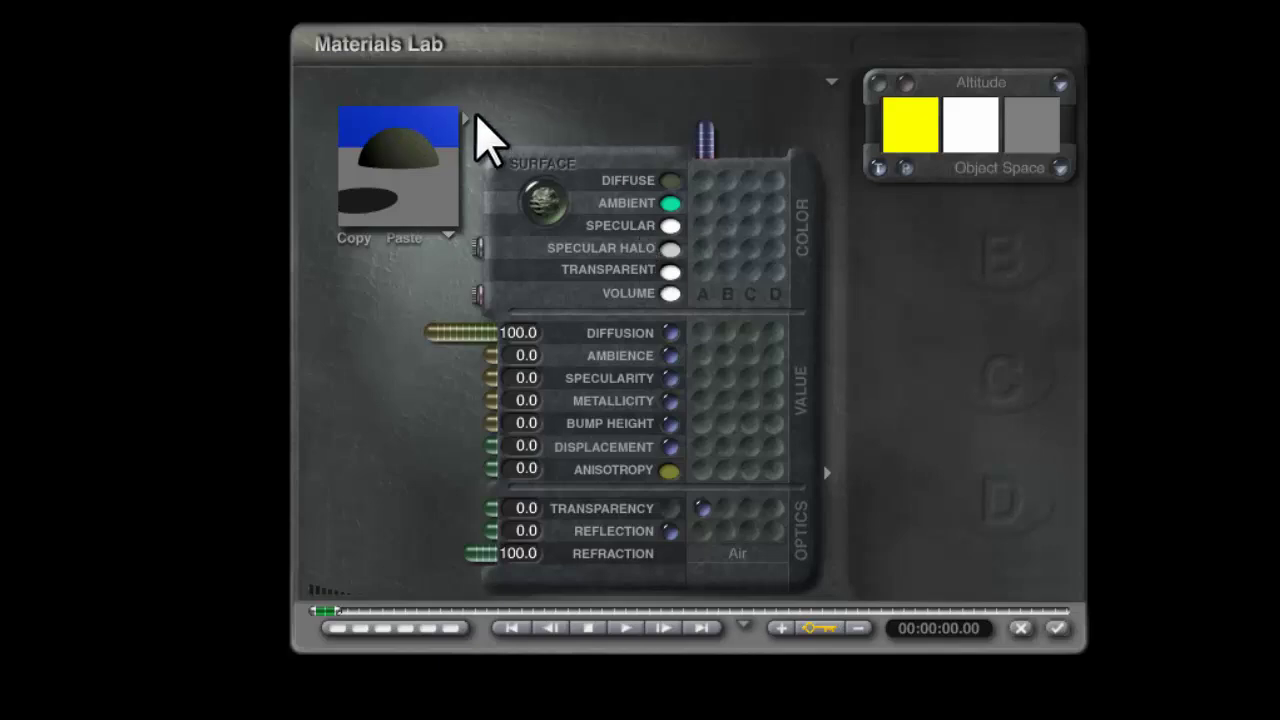
- Add a 'Cat' category to the Materials library and save the material there as an Altitude preset
{"action": "left_click", "coordinate": [465, 121]}
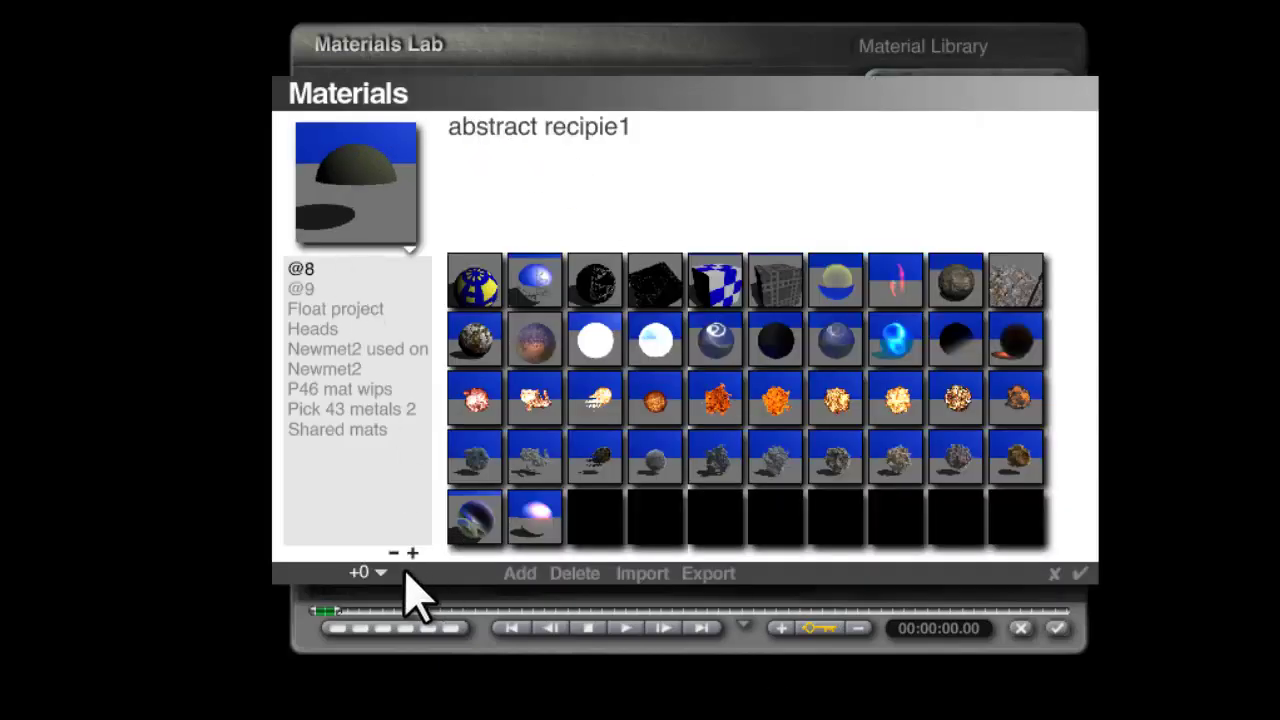
{"action": "left_click", "coordinate": [412, 553]}
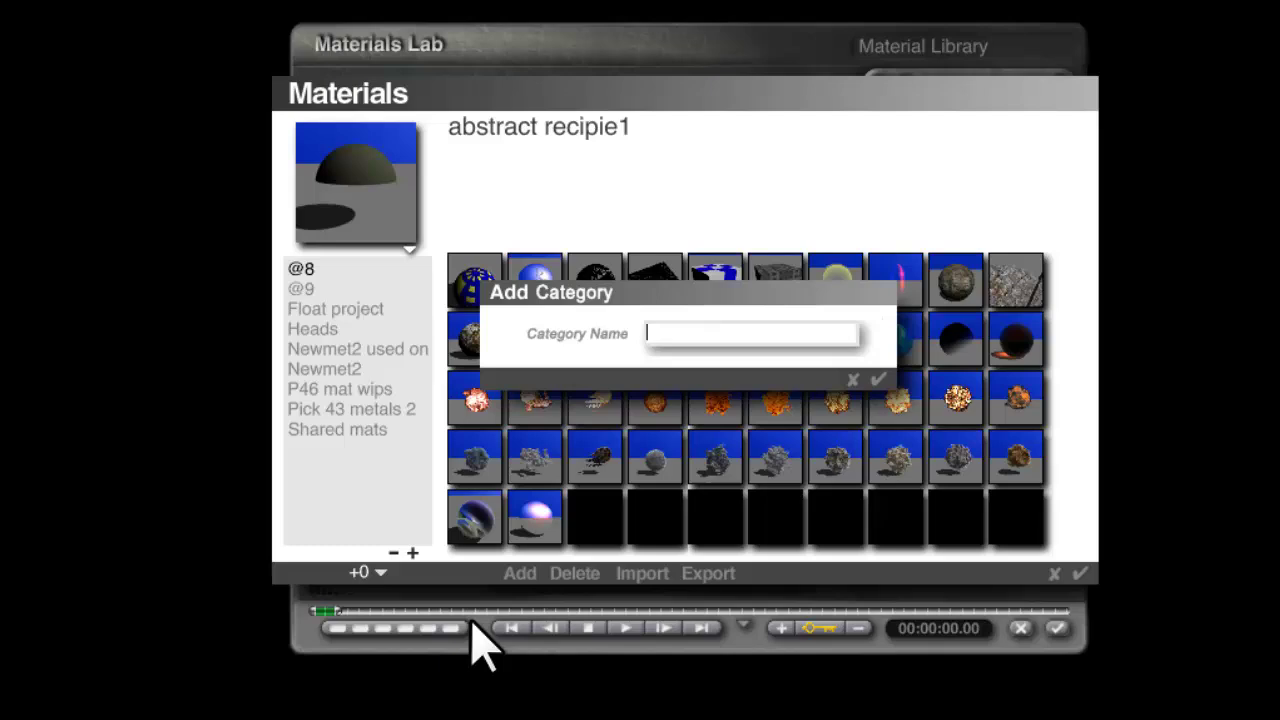
{"action": "key", "text": "Return"}
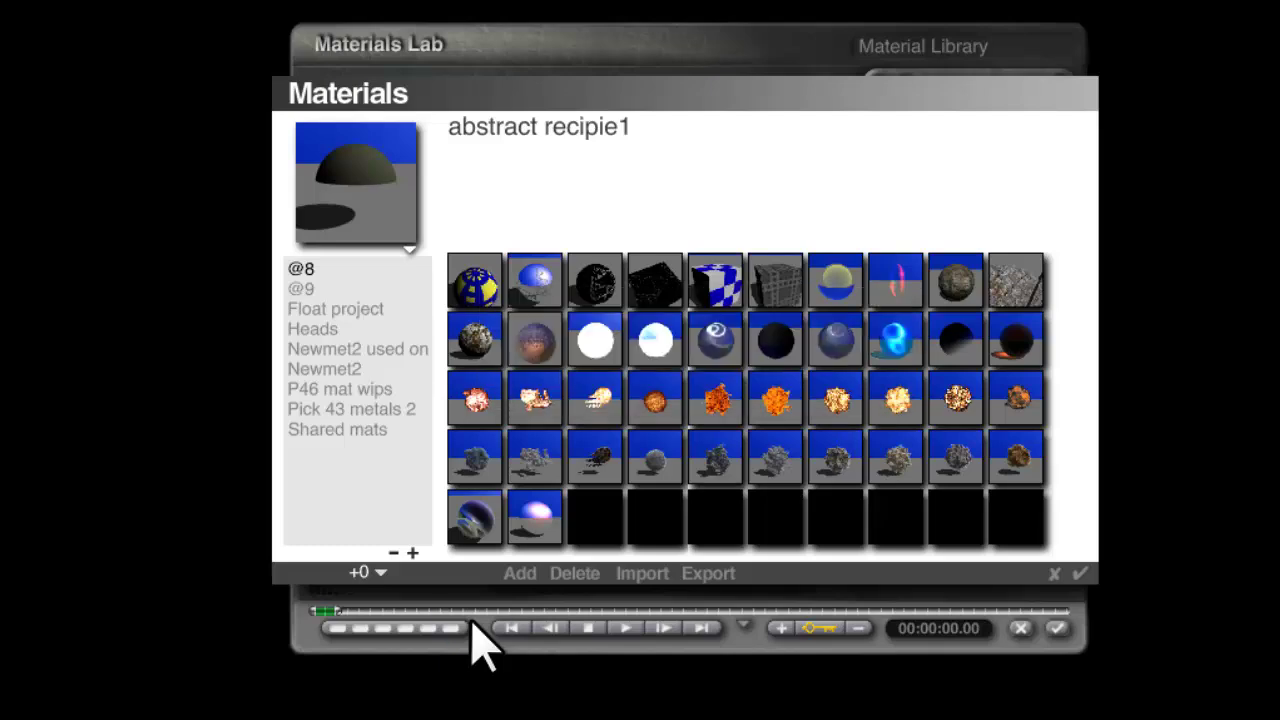
{"action": "left_click", "coordinate": [521, 573]}
{"action": "left_click", "coordinate": [878, 427]}
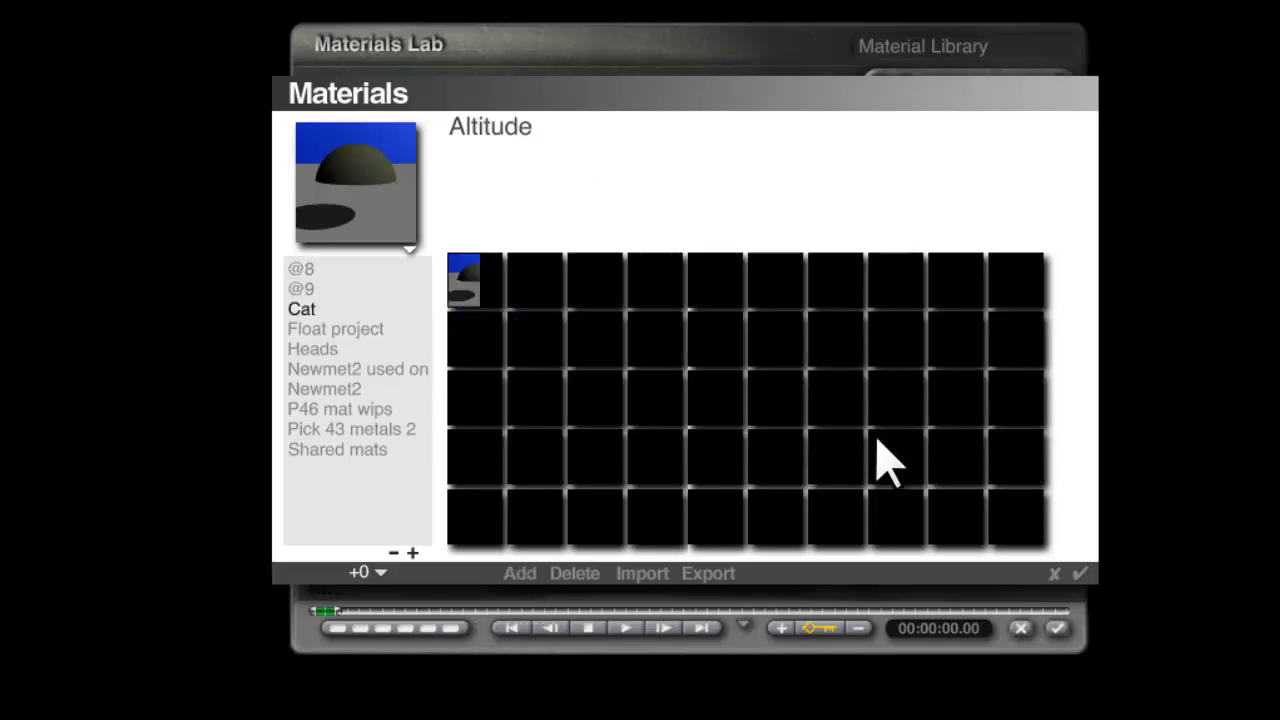
{"action": "left_click", "coordinate": [1082, 574]}
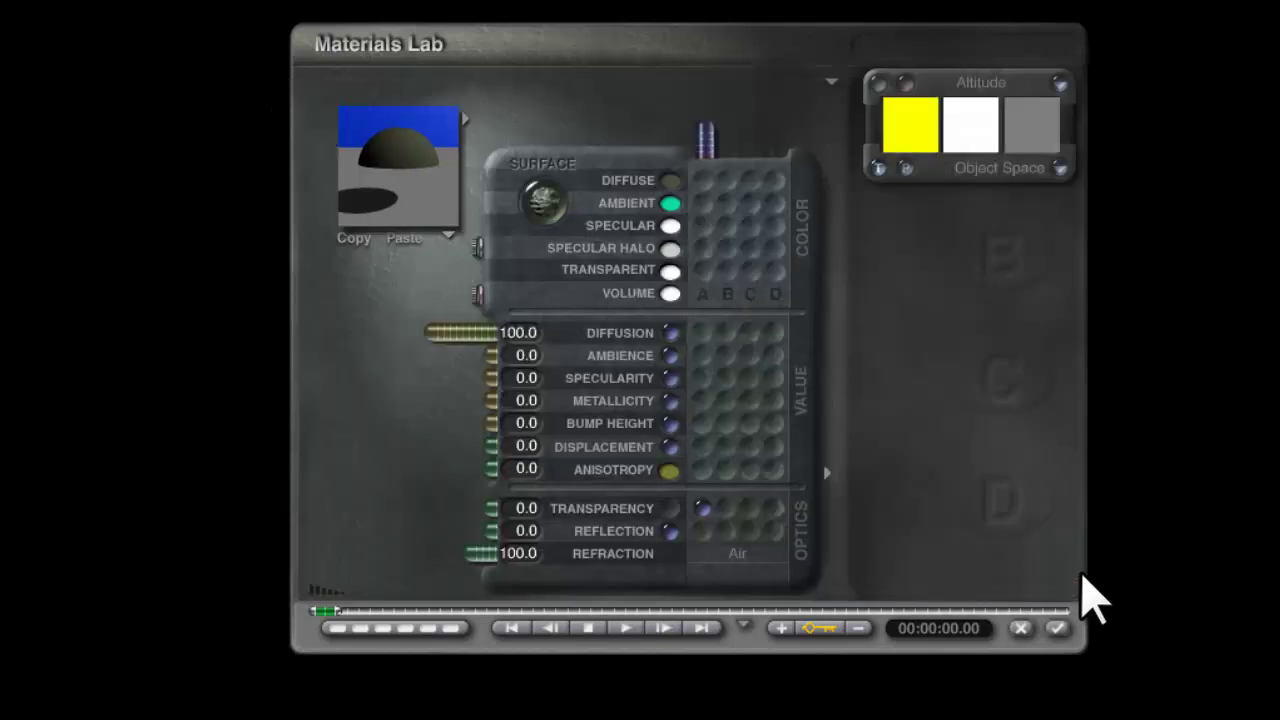
- Save the Altitude texture into a new 'Cat' texture category and retitle it 'Altitude - something'
{"action": "left_click", "coordinate": [977, 86]}
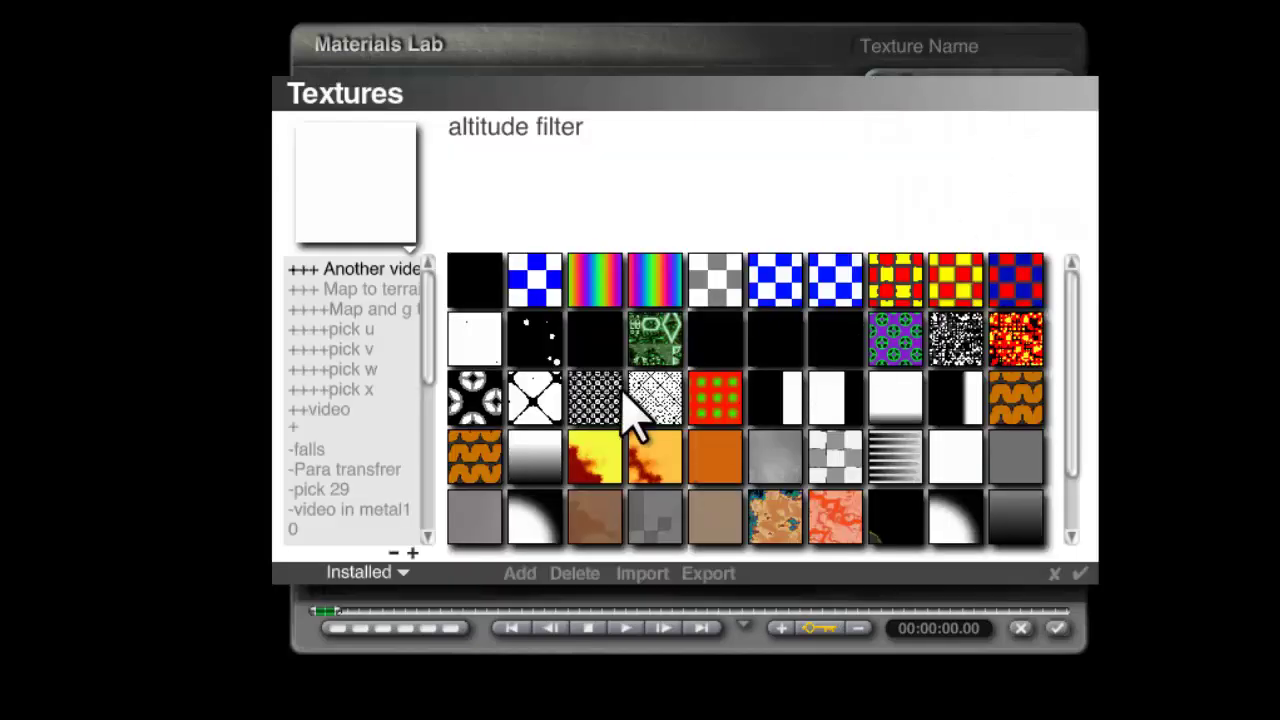
{"action": "left_click", "coordinate": [404, 574]}
{"action": "left_click", "coordinate": [430, 590]}
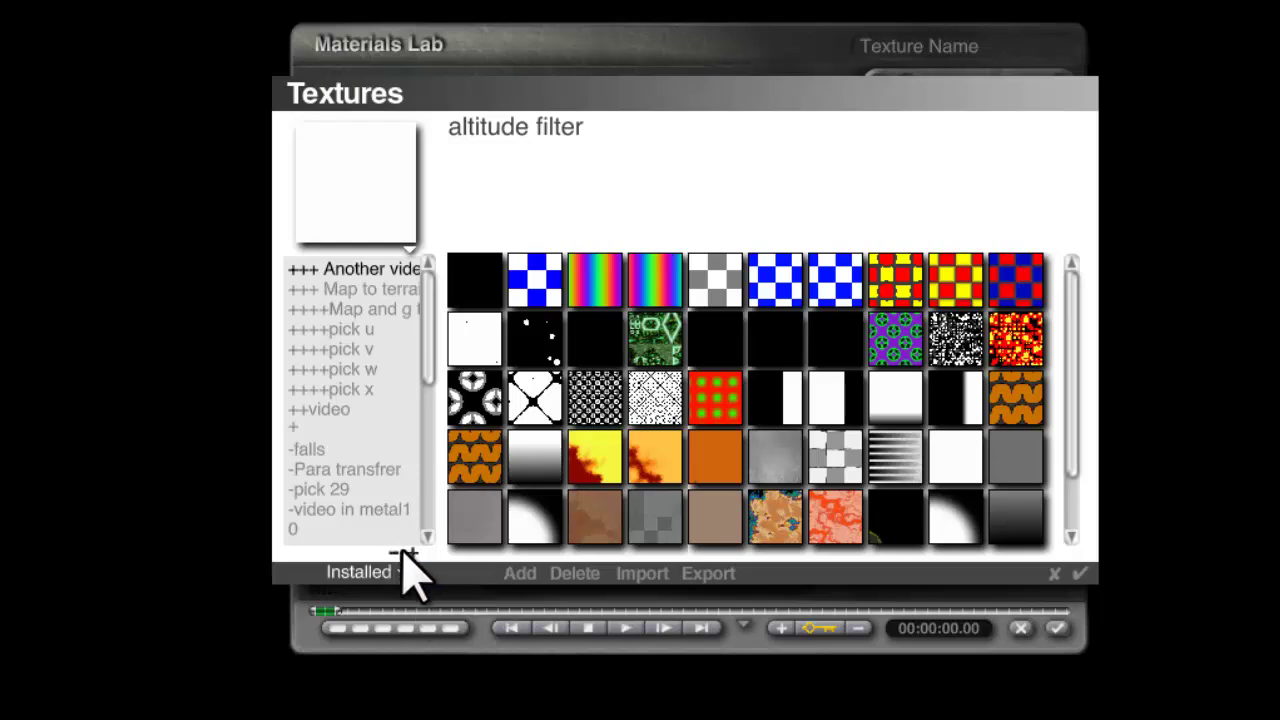
{"action": "left_click", "coordinate": [412, 555]}
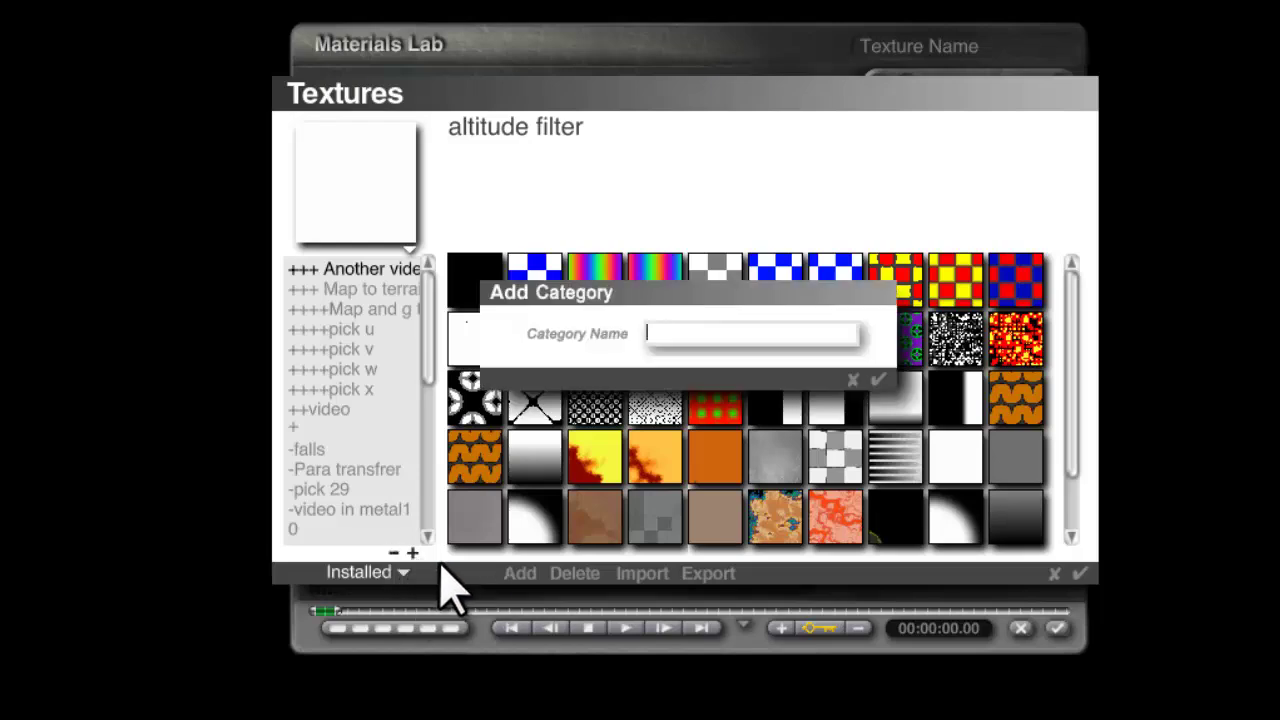
{"action": "key", "text": "Return"}
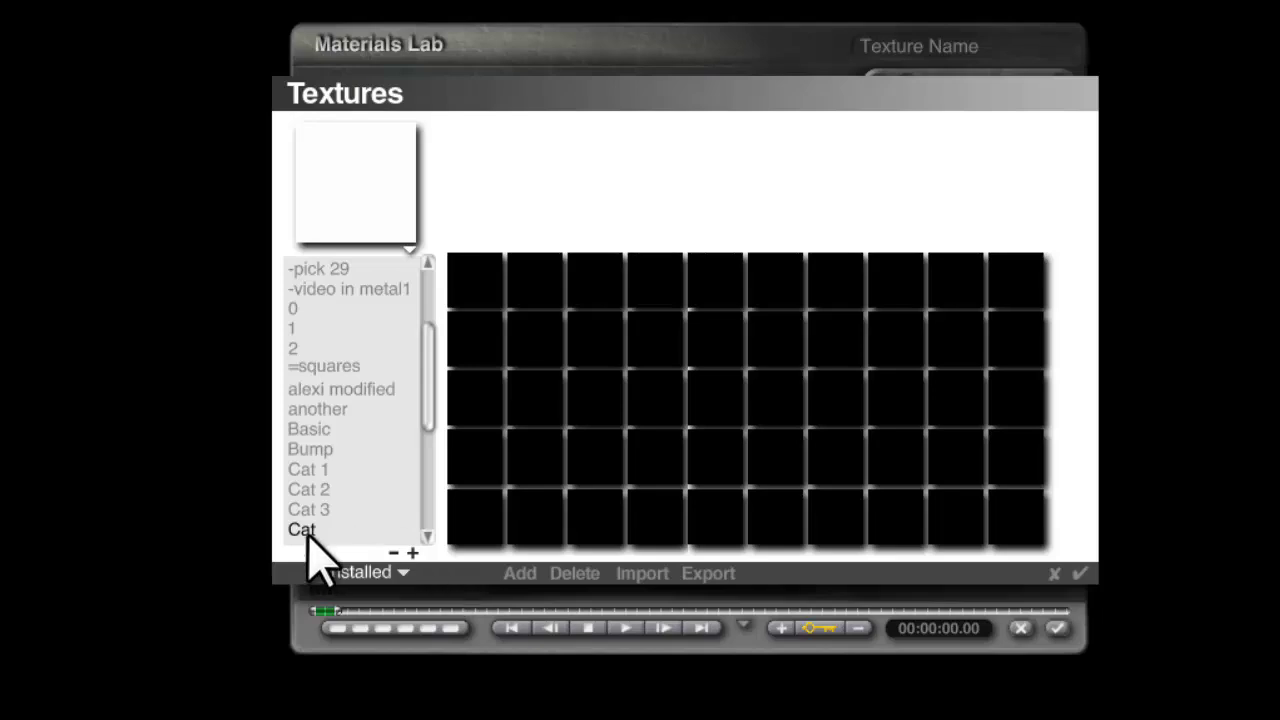
{"action": "left_click", "coordinate": [519, 576]}
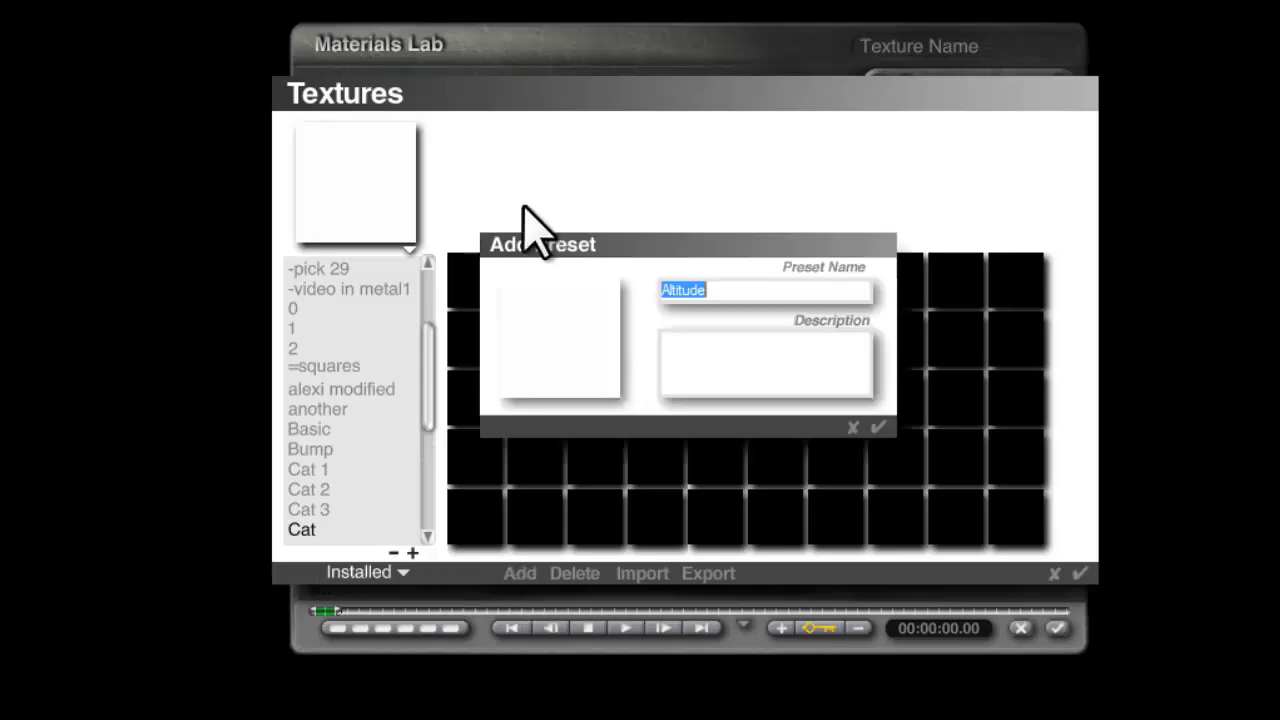
{"action": "left_click", "coordinate": [872, 427]}
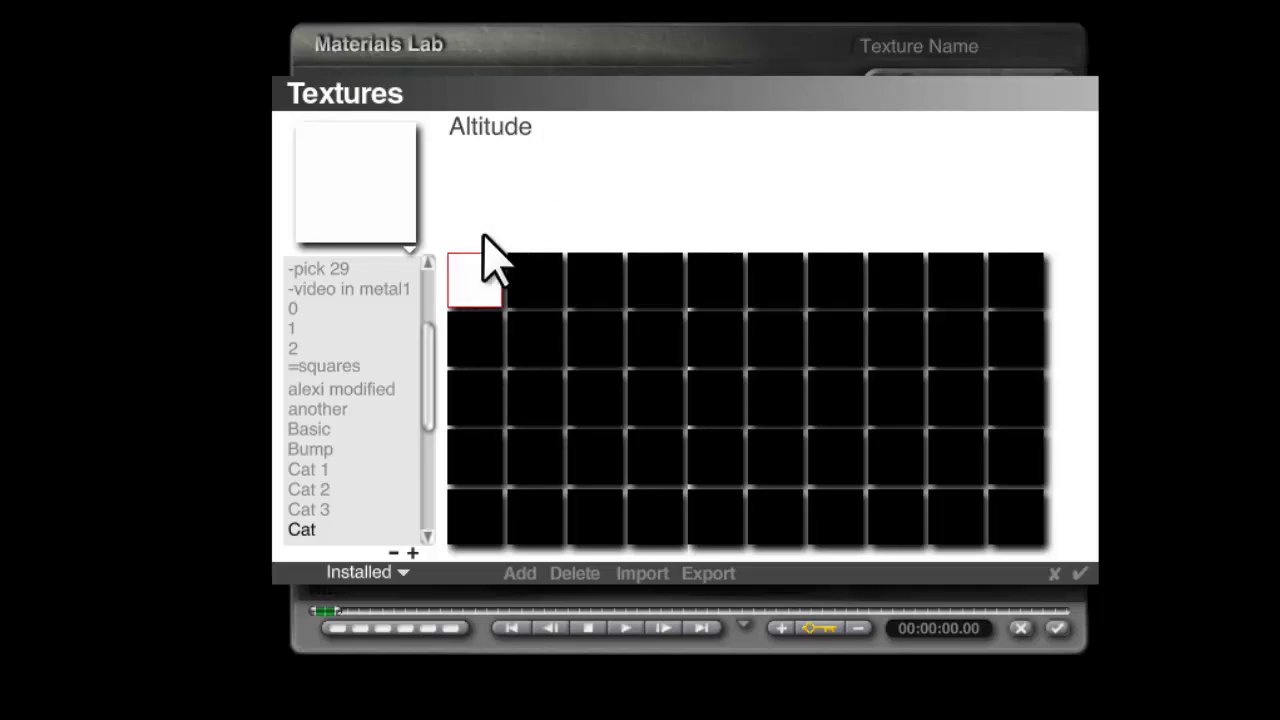
{"action": "left_click", "coordinate": [512, 127]}
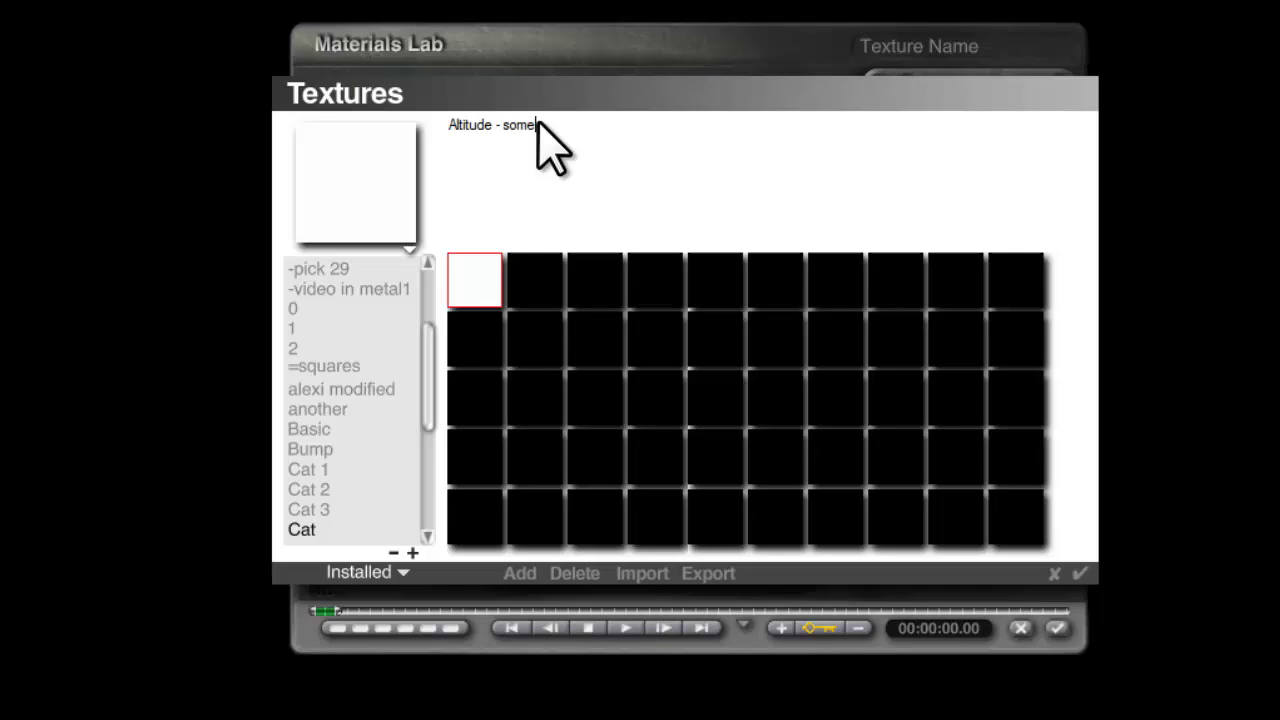
{"action": "left_click", "coordinate": [506, 165]}
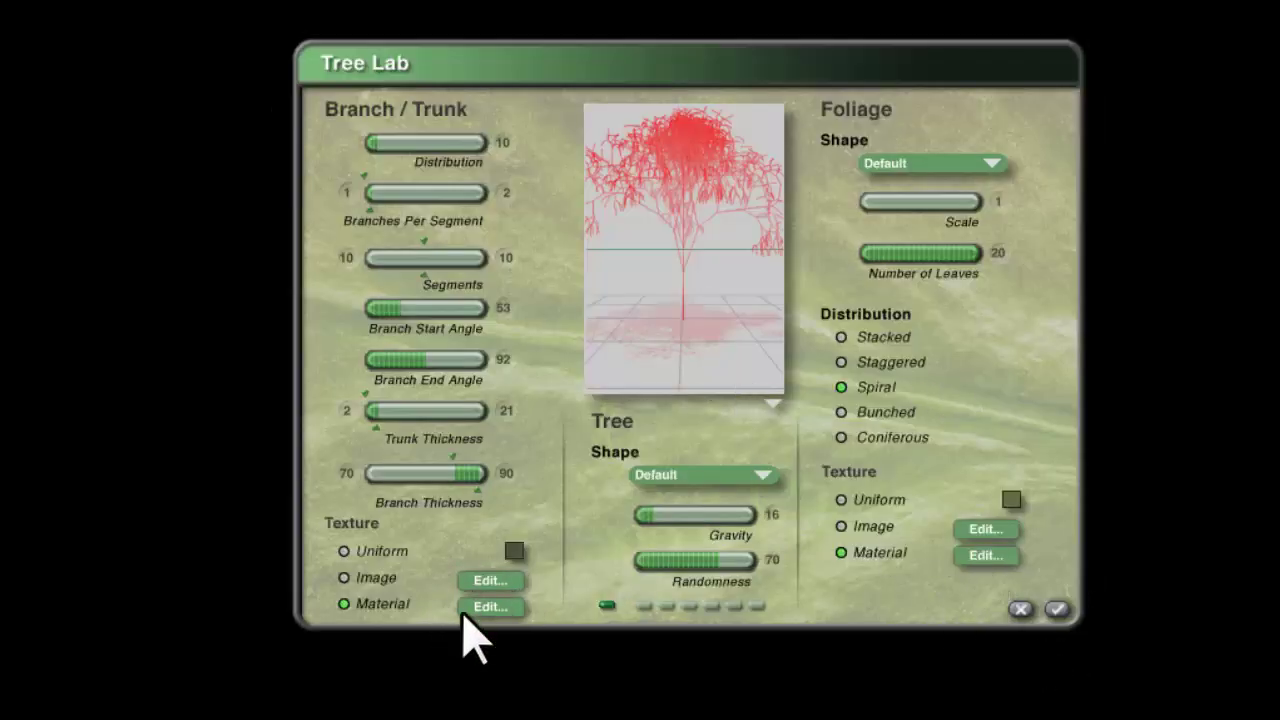
- Apply the tree's branch material and Tree Lab settings to return to the scene
{"action": "left_click", "coordinate": [978, 556]}
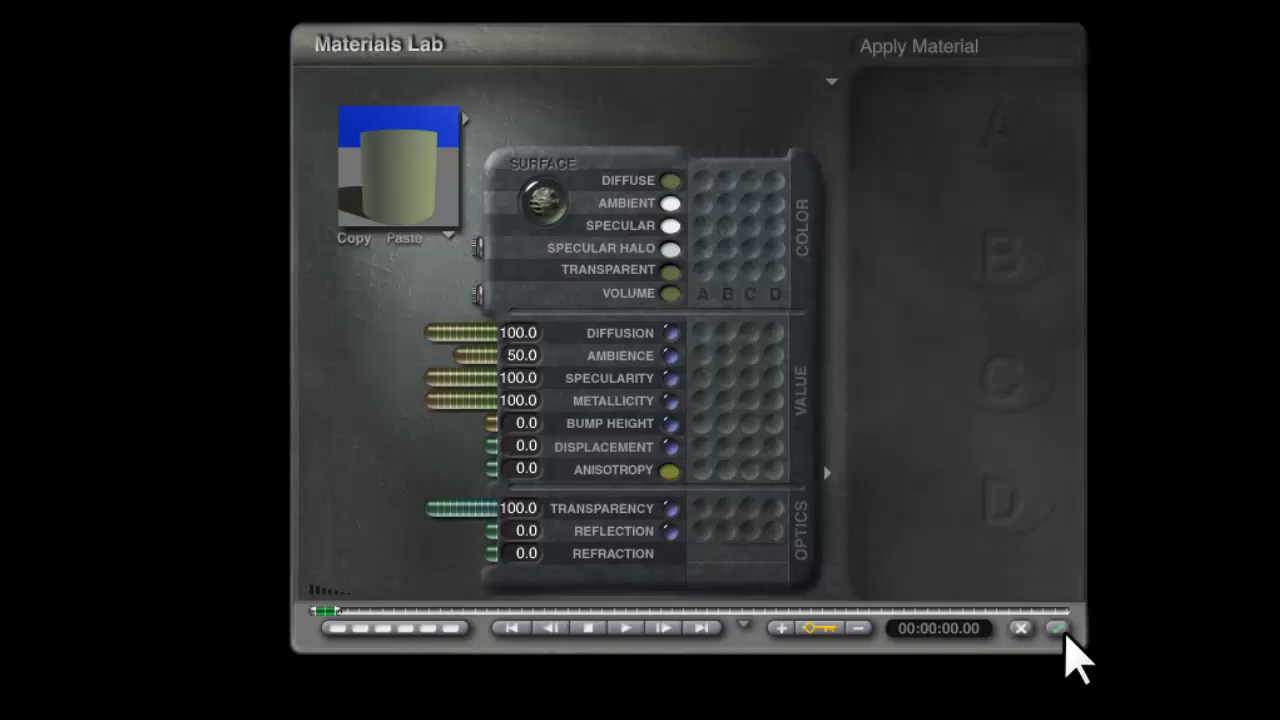
{"action": "left_click", "coordinate": [1058, 629]}
{"action": "left_click", "coordinate": [1057, 609]}
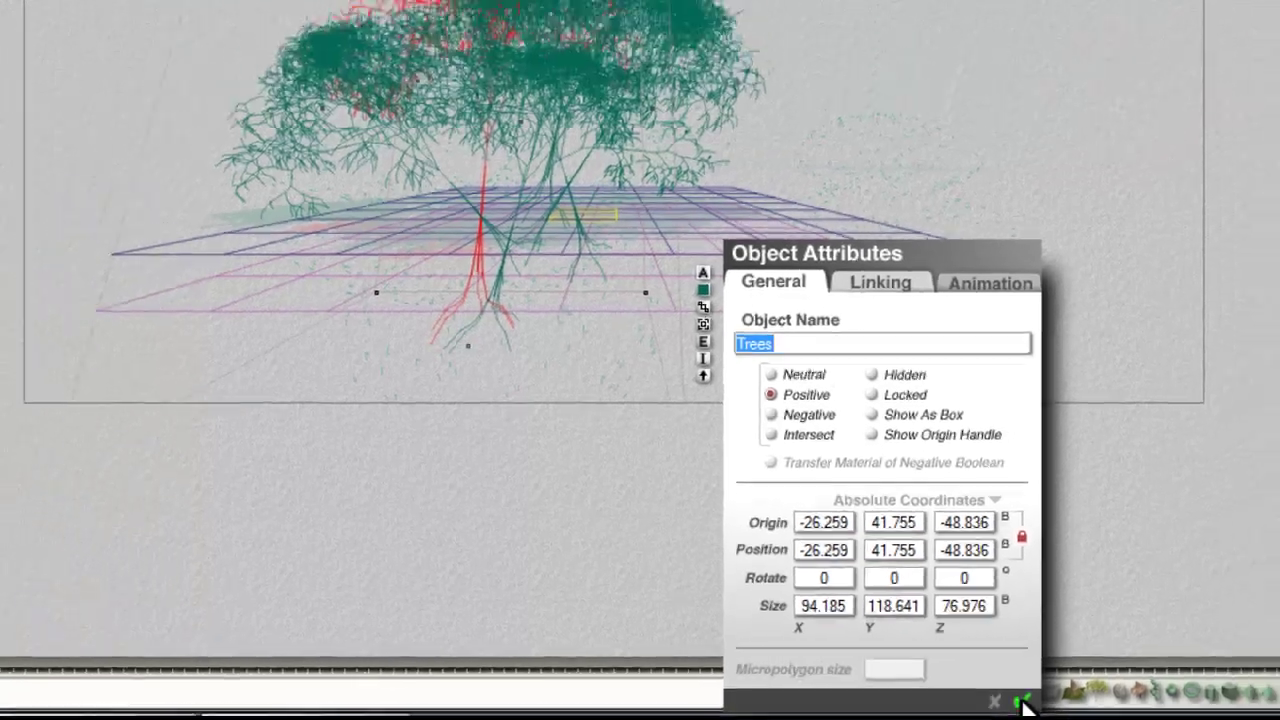
- Close the Trees attributes and check the IBL excluded-object list without changing it
{"action": "left_click", "coordinate": [1023, 703]}
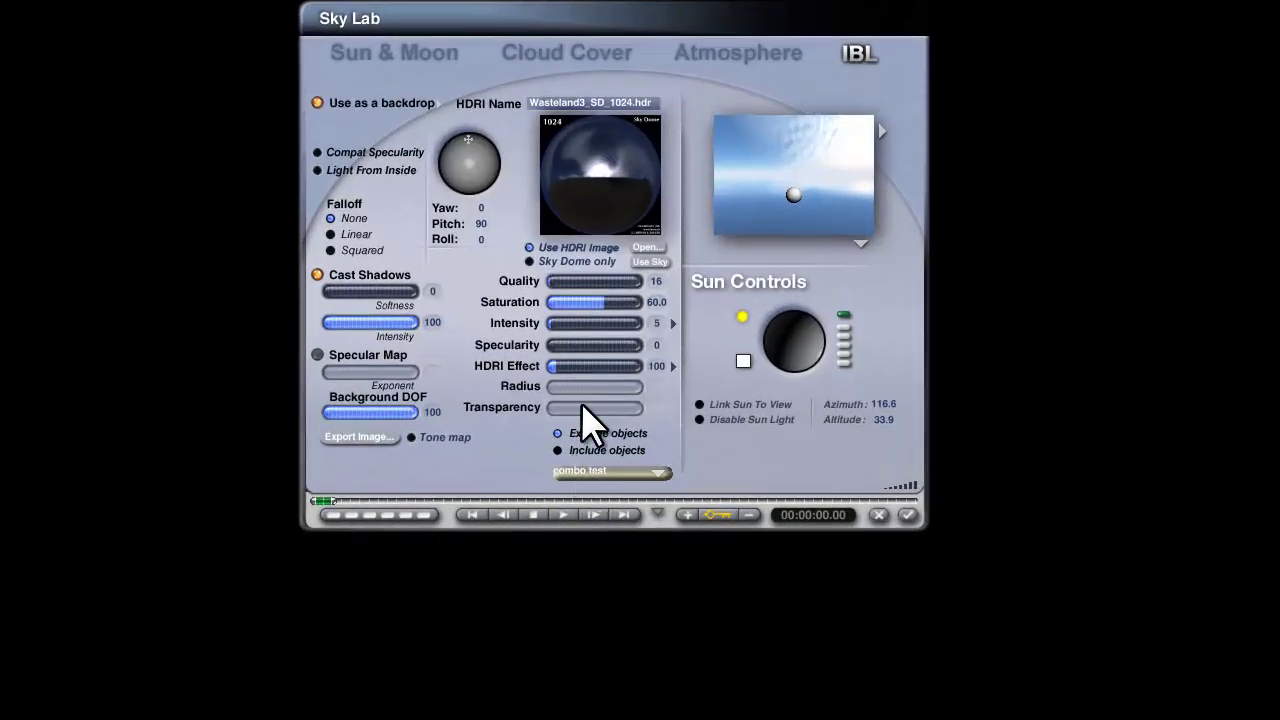
{"action": "left_click", "coordinate": [661, 472]}
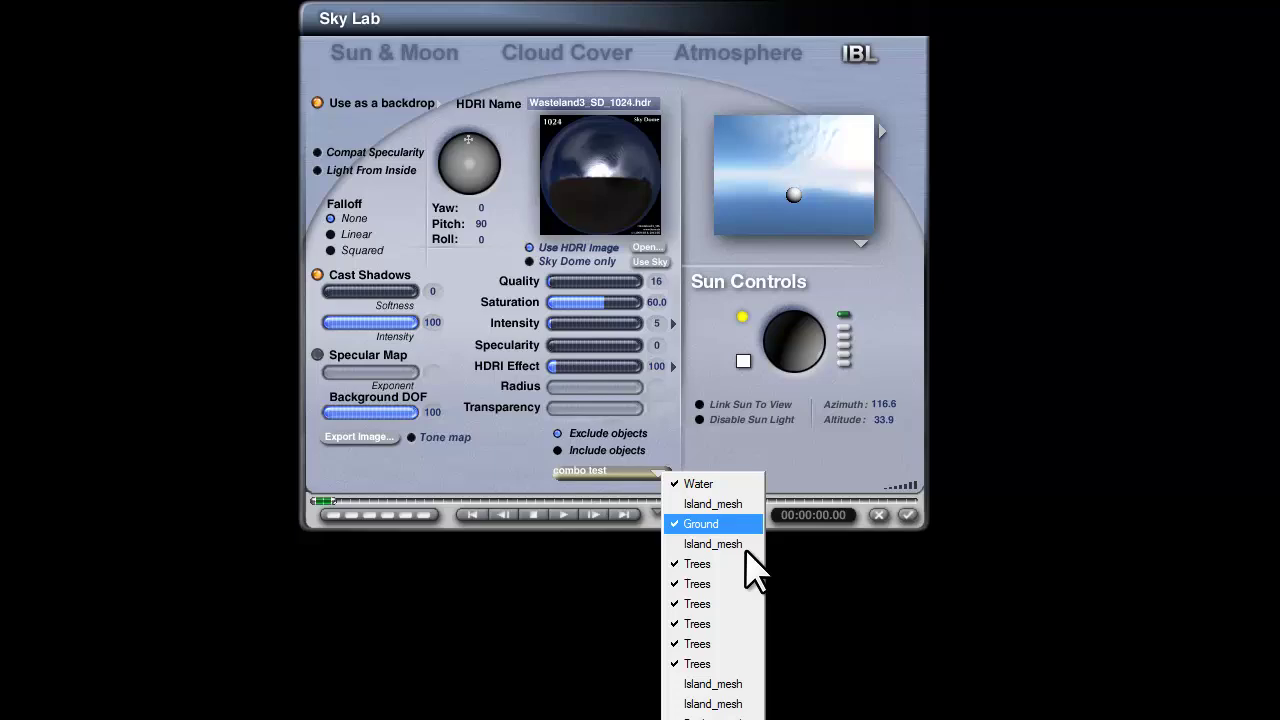
{"action": "left_click", "coordinate": [925, 545]}
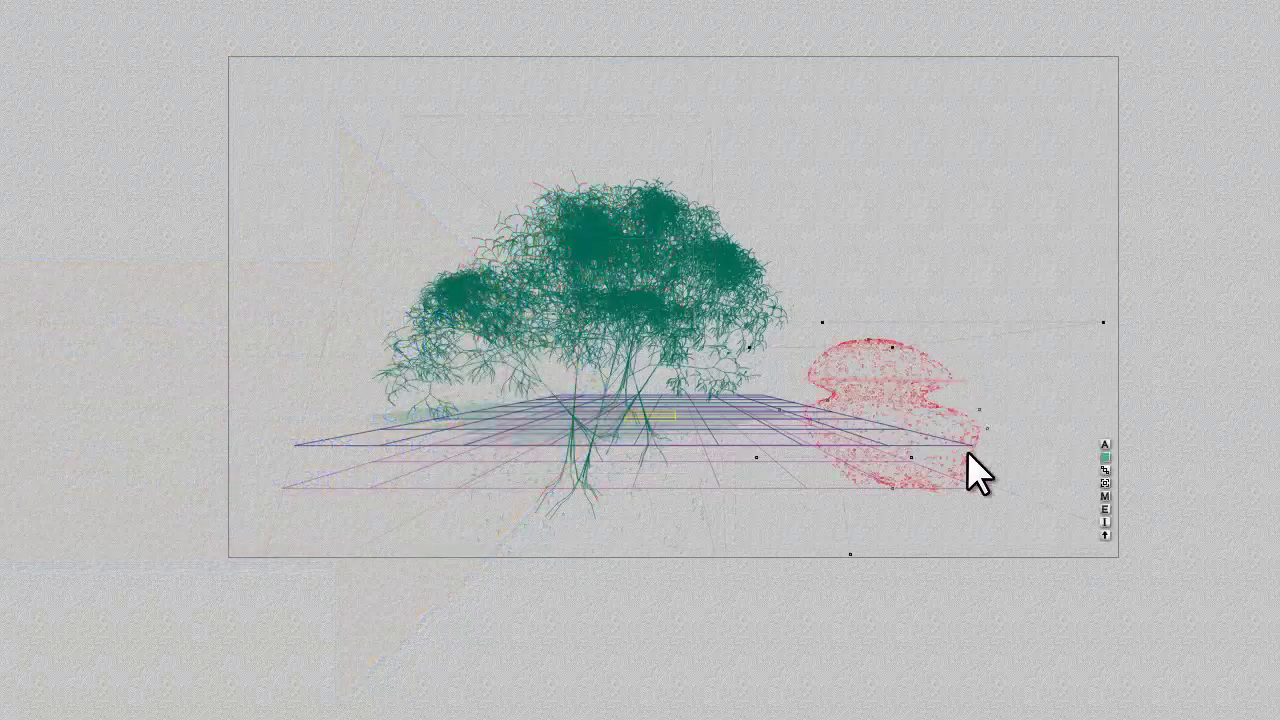
- Save the island's material as a new Altitude preset in the Cat material category
{"action": "left_click", "coordinate": [1105, 496]}
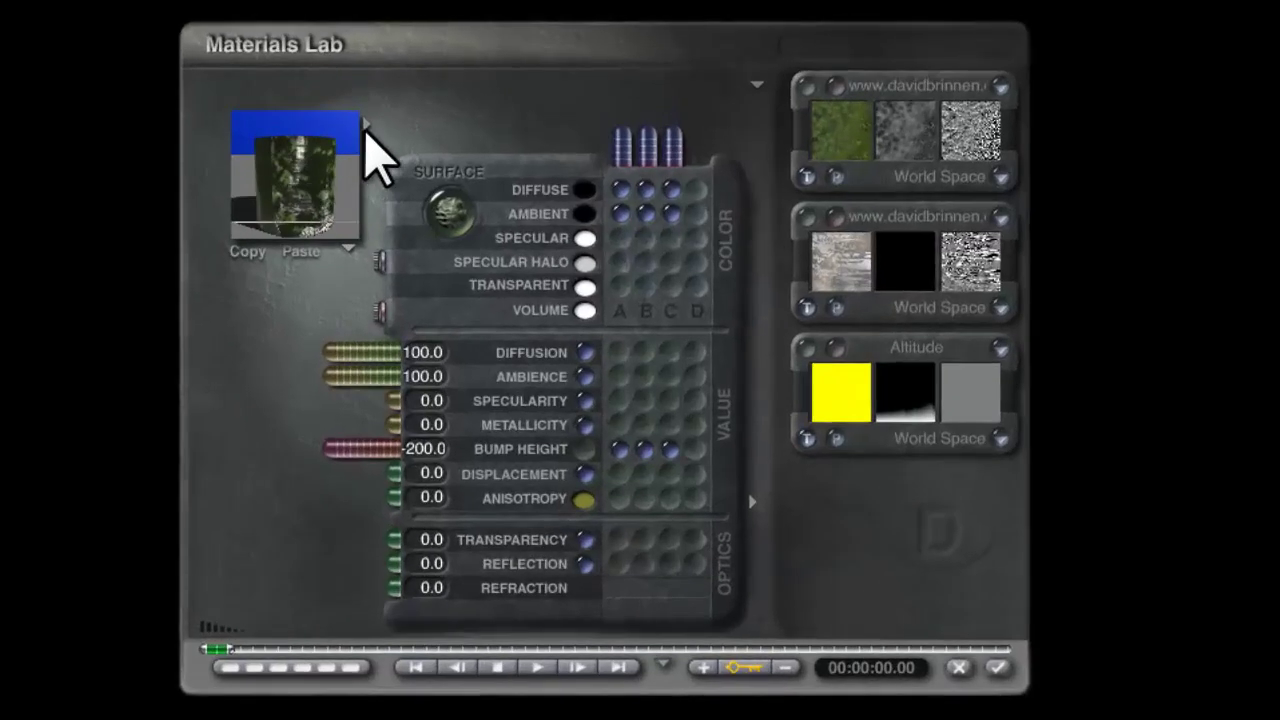
{"action": "left_click", "coordinate": [362, 128]}
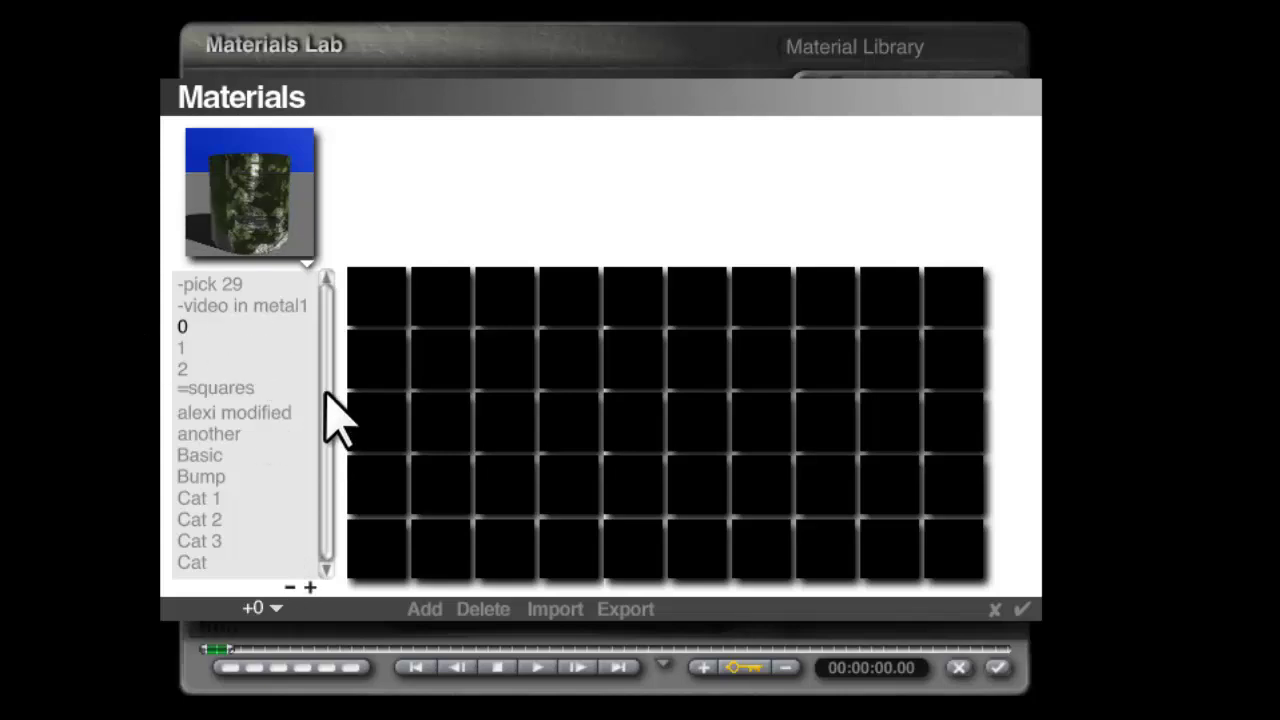
{"action": "scroll", "coordinate": [322, 392], "scroll_direction": "down", "scroll_amount": 5}
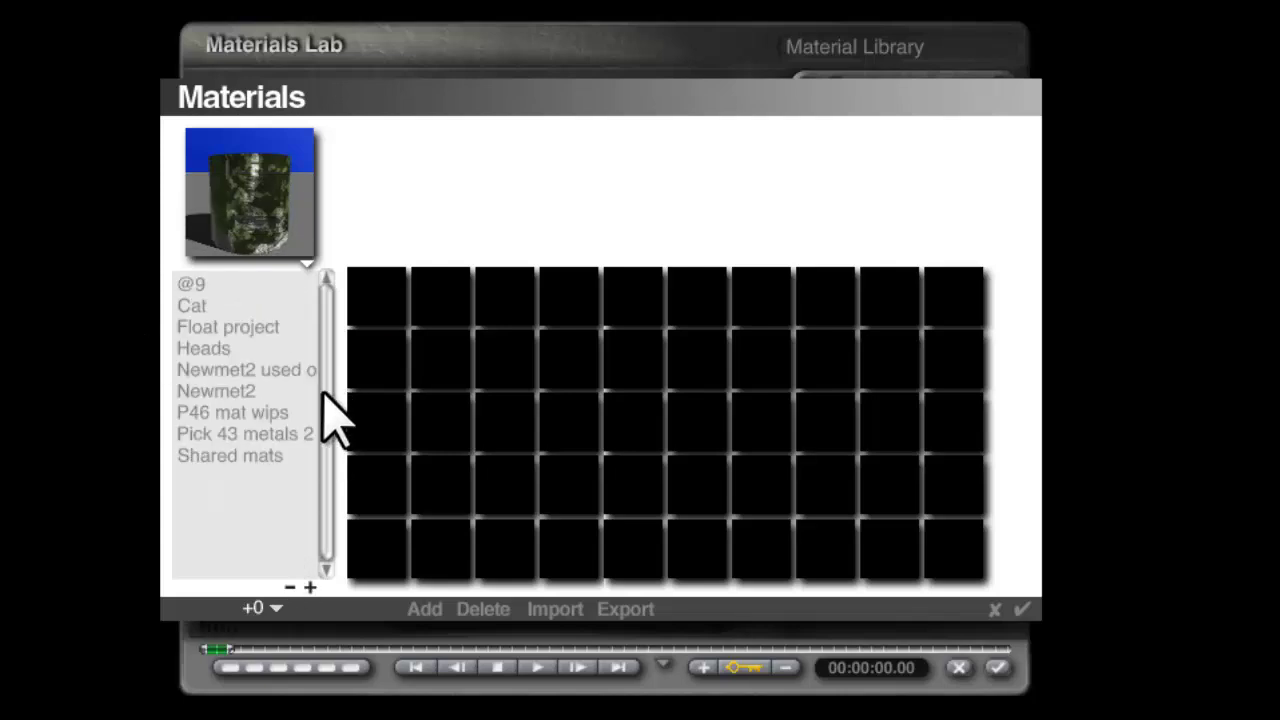
{"action": "left_click", "coordinate": [205, 306]}
{"action": "left_click", "coordinate": [424, 609]}
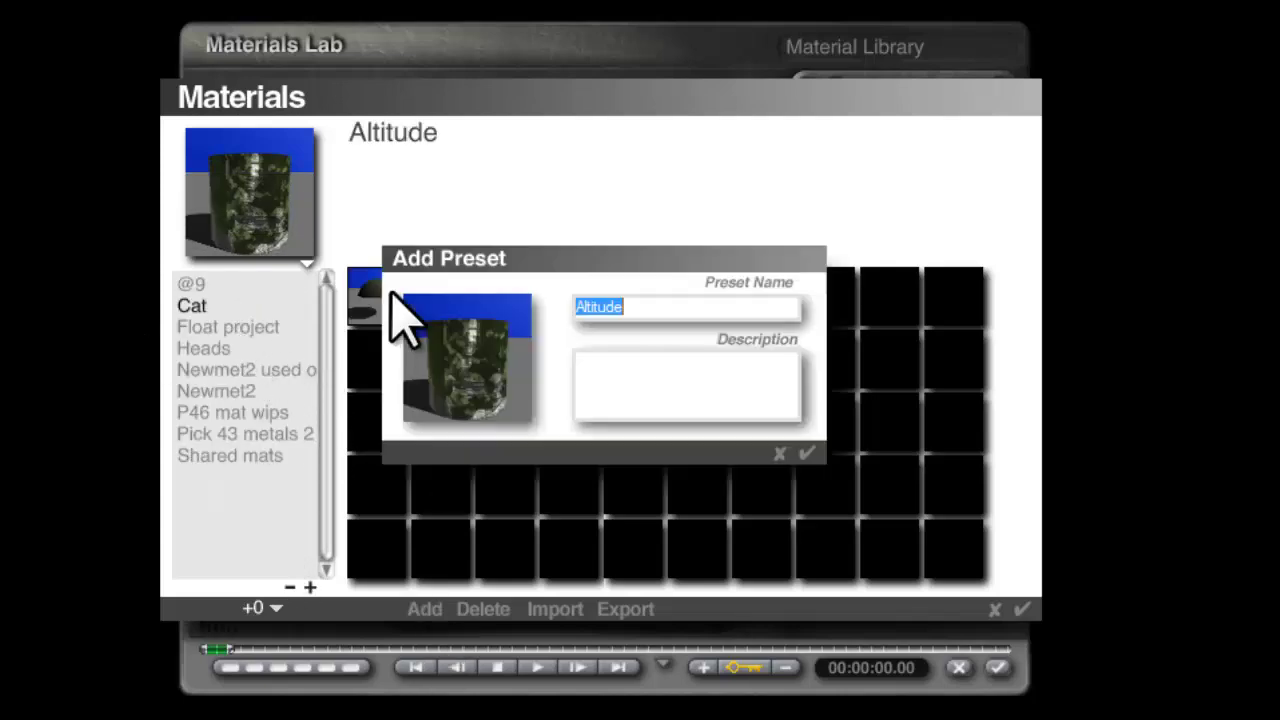
{"action": "left_click", "coordinate": [805, 451]}
- Preview the new preset on a sphere viewed from above, then apply the material to the scene
{"action": "left_click_drag", "start_coordinate": [267, 200], "coordinate": [264, 190]}
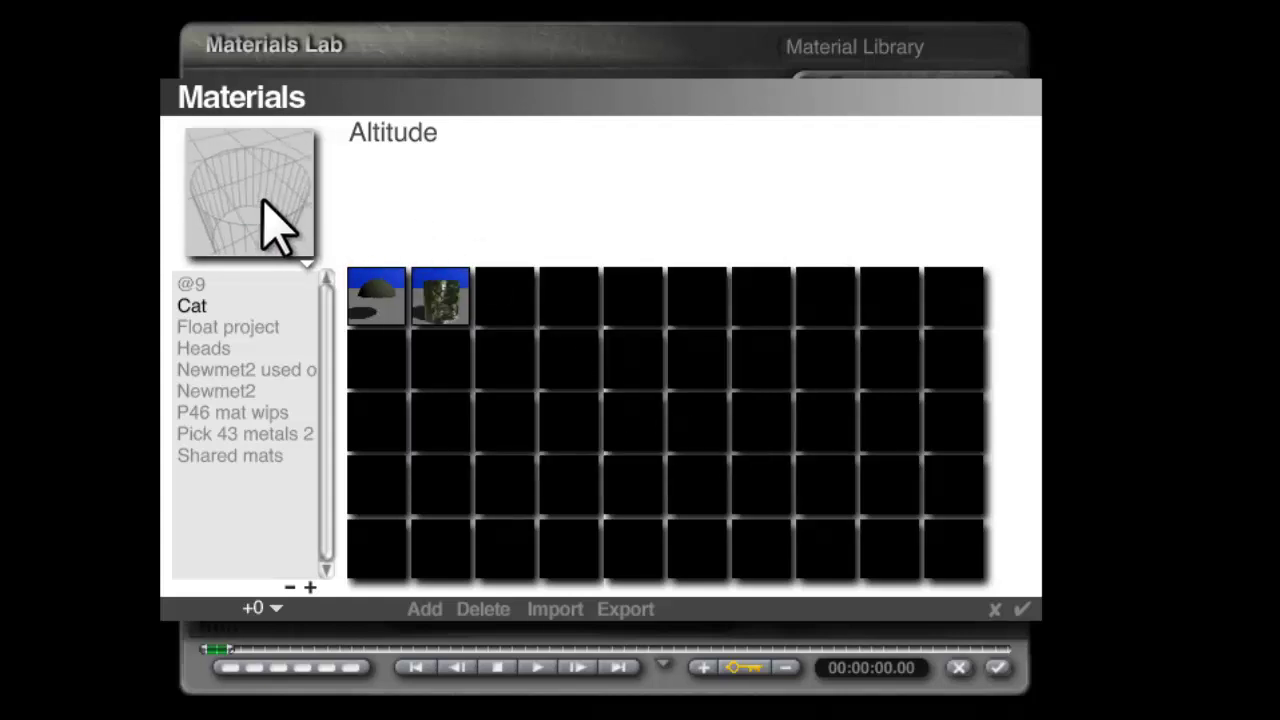
{"action": "left_click", "coordinate": [307, 264]}
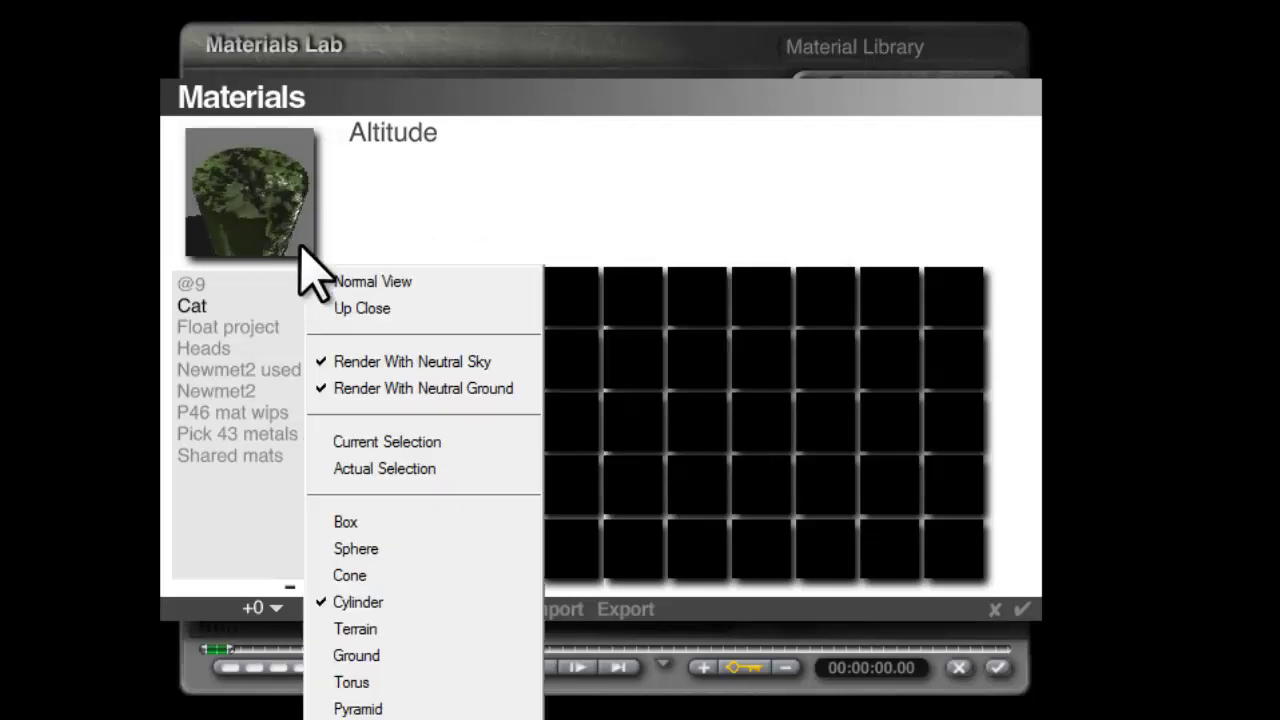
{"action": "left_click", "coordinate": [368, 551]}
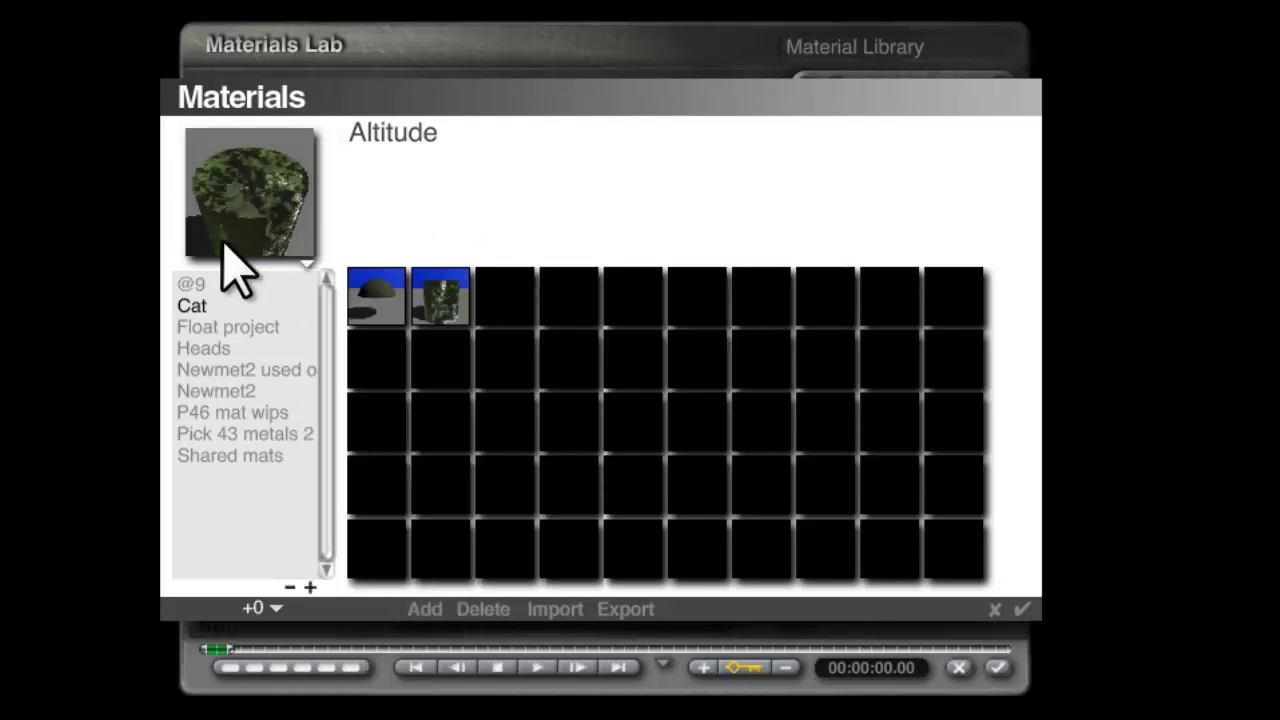
{"action": "left_click", "coordinate": [446, 292]}
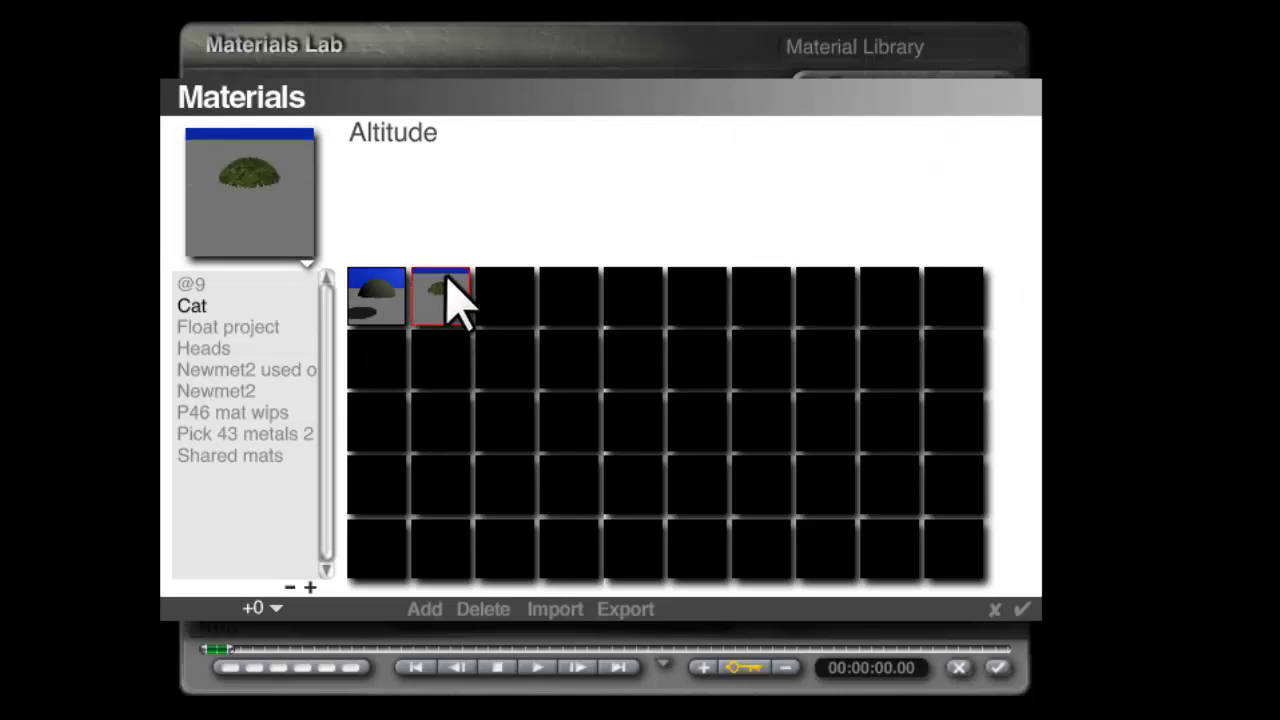
{"action": "left_click", "coordinate": [1022, 606]}
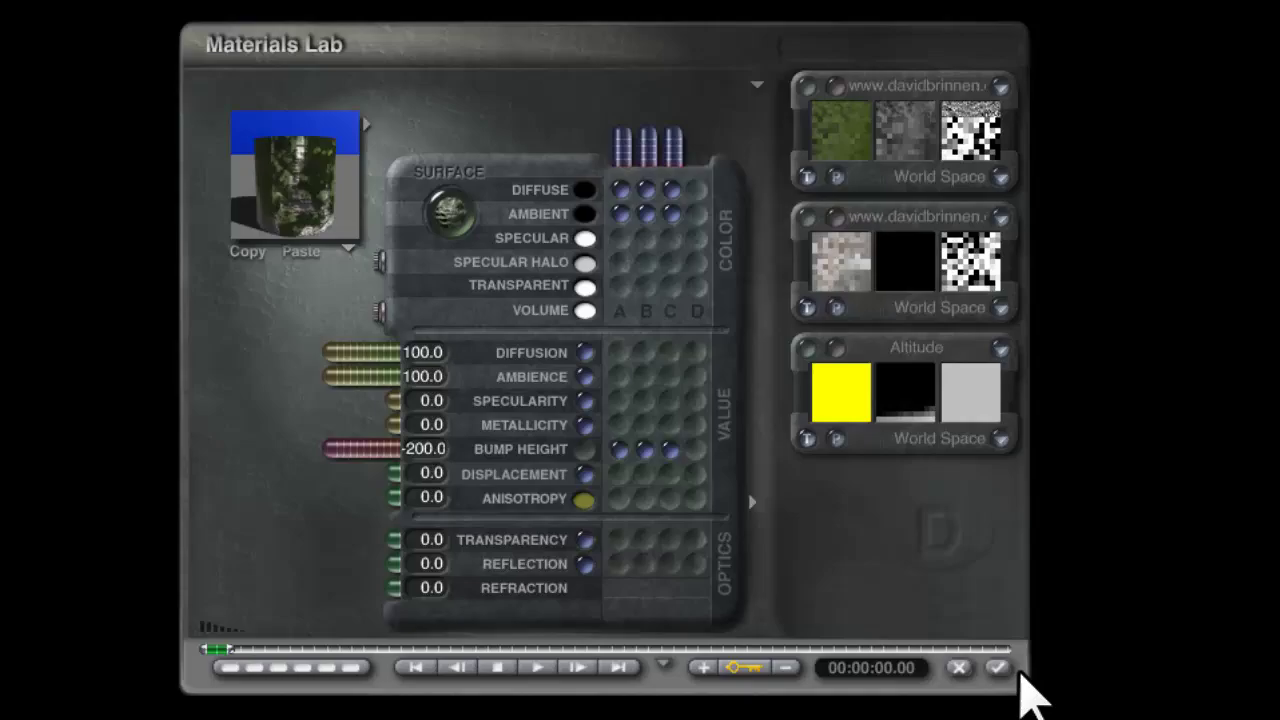
{"action": "left_click", "coordinate": [998, 668]}
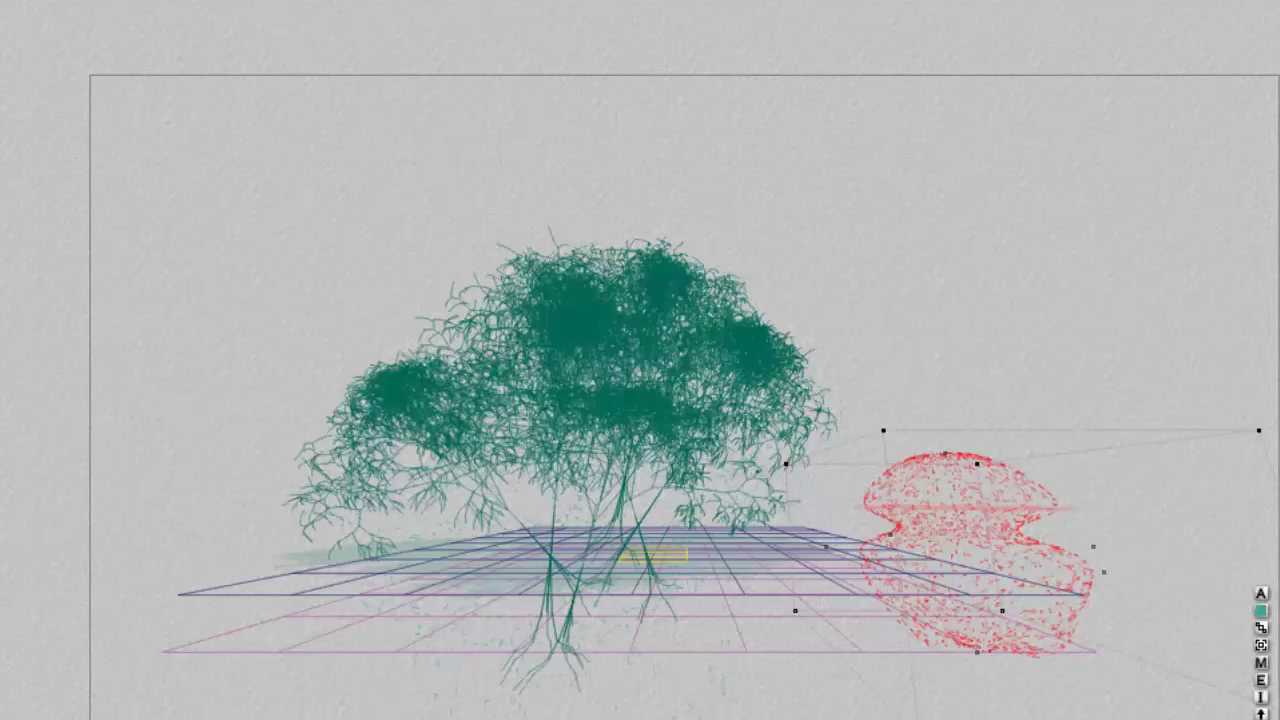
- Save the water plane's Waves2 material as a Cat library preset and apply it
{"action": "left_click", "coordinate": [823, 580]}
{"action": "left_click", "coordinate": [1101, 672]}
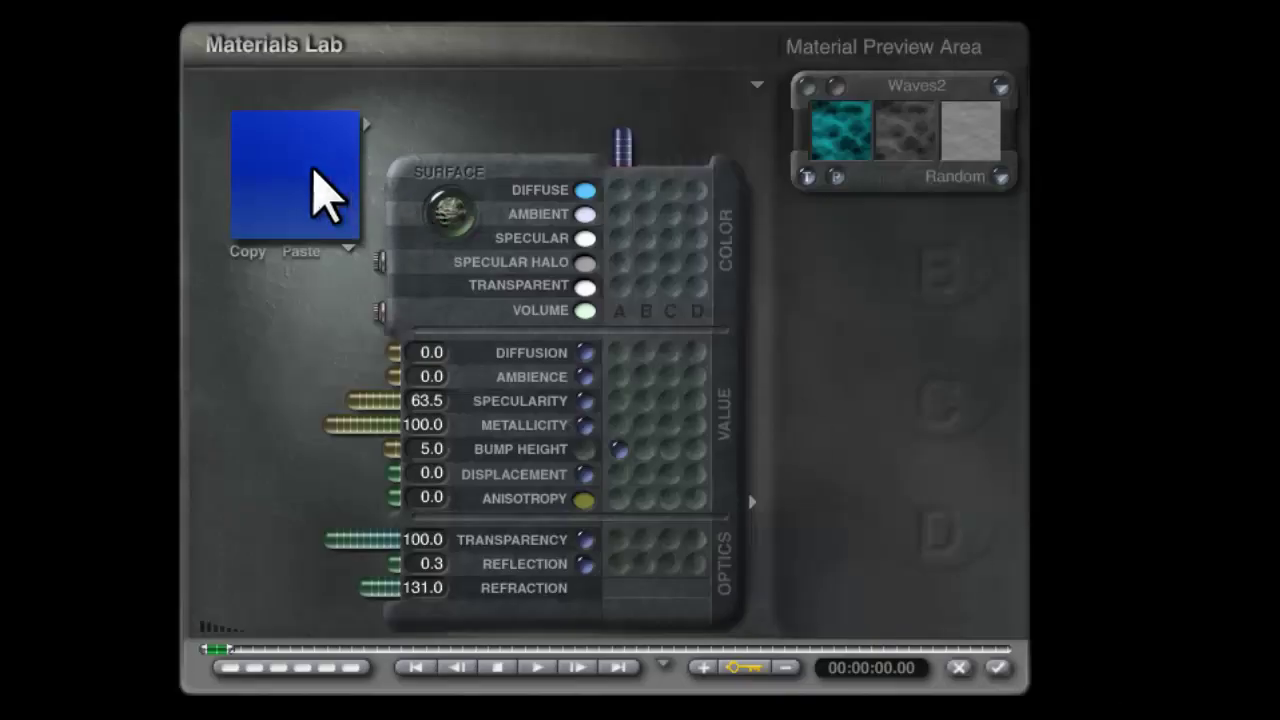
{"action": "left_click", "coordinate": [366, 125]}
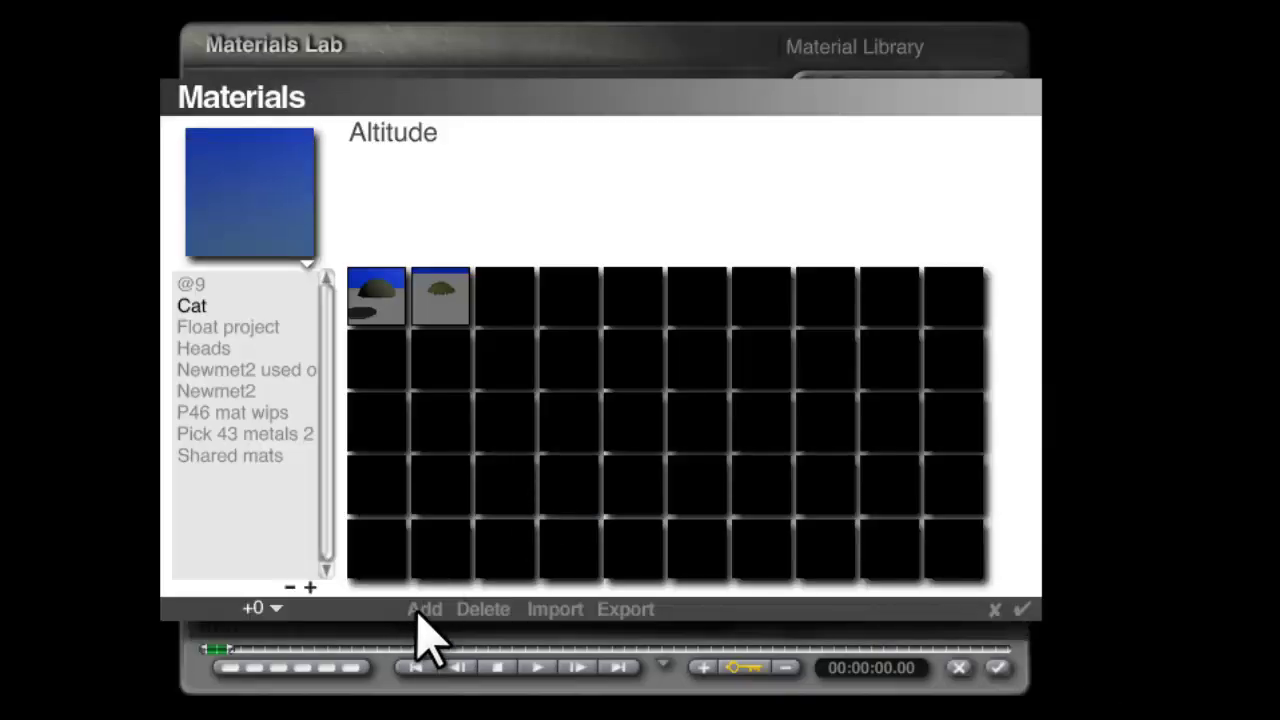
{"action": "left_click", "coordinate": [420, 608]}
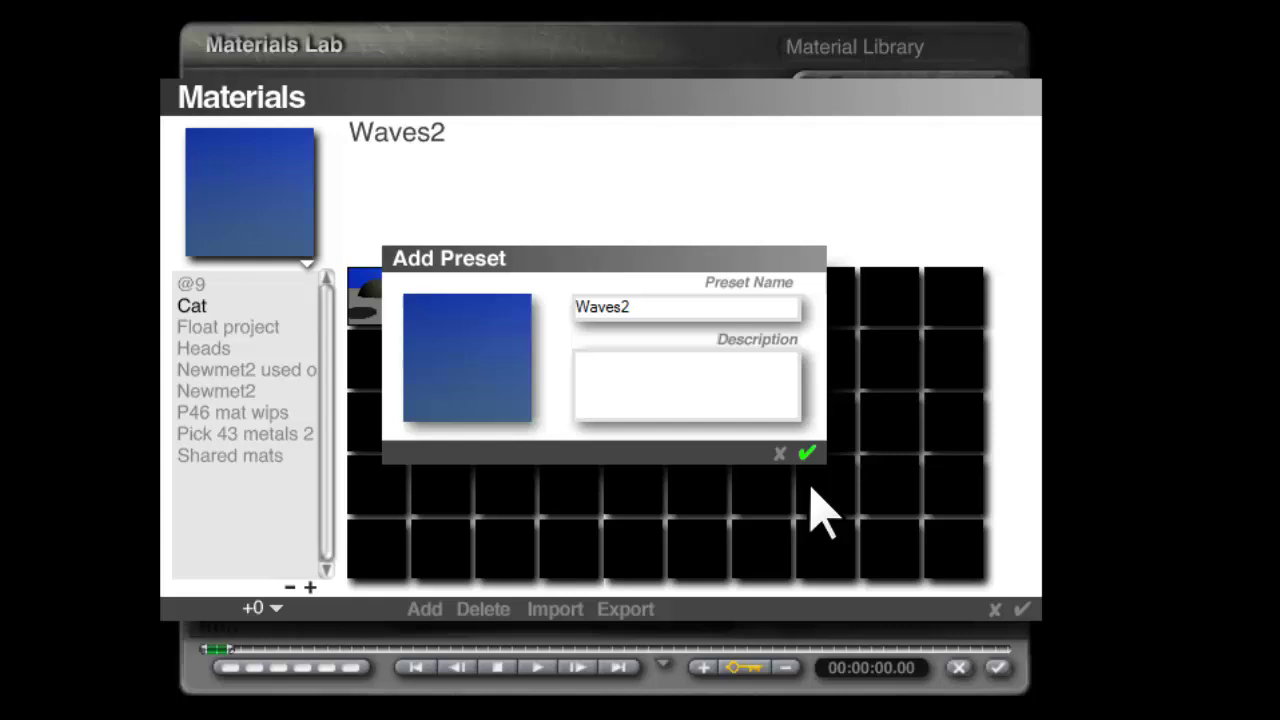
{"action": "left_click", "coordinate": [1022, 609]}
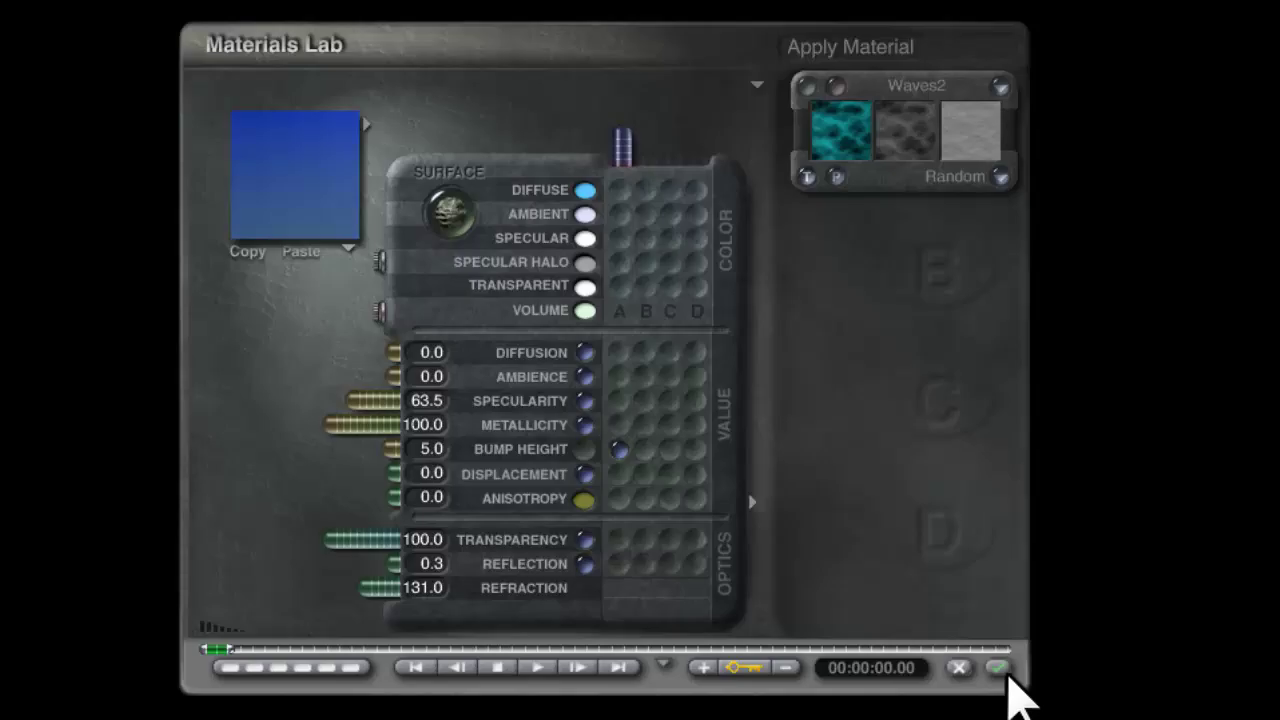
{"action": "left_click", "coordinate": [997, 667]}
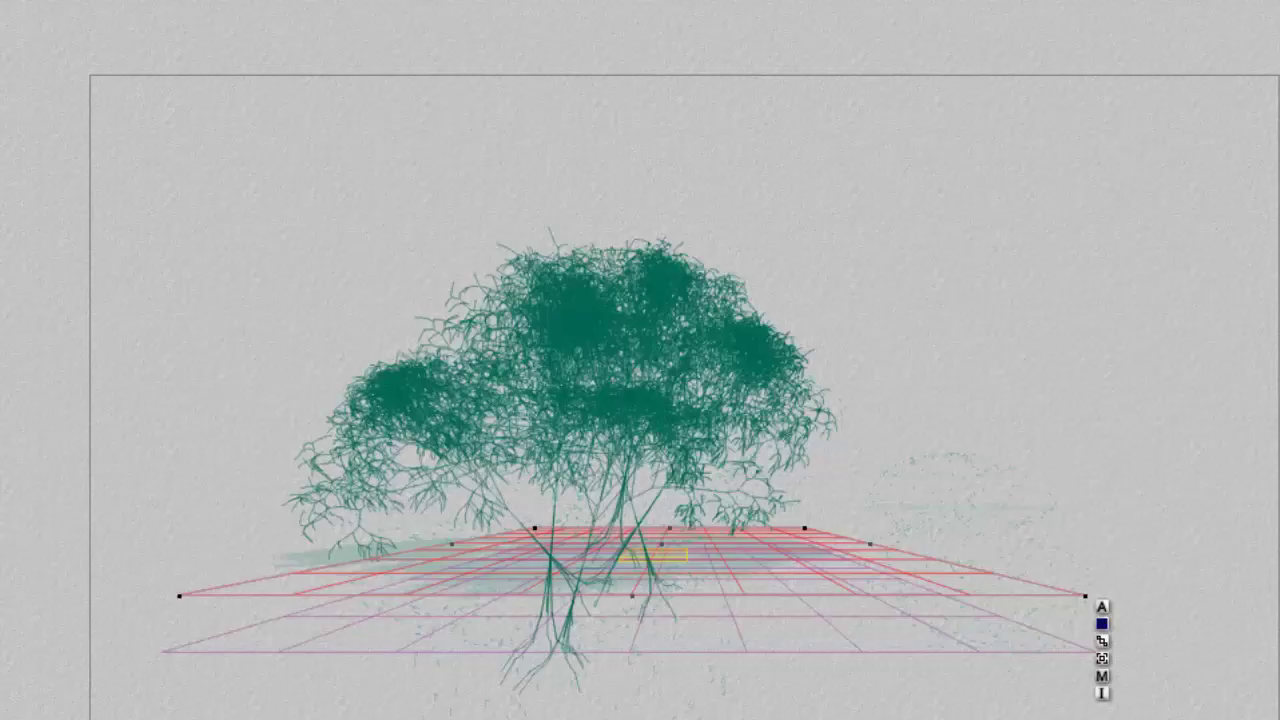
- Open Volcanic_island_5 without saving the tree scene, then select the red spike object
{"action": "key", "text": "ctrl+n"}
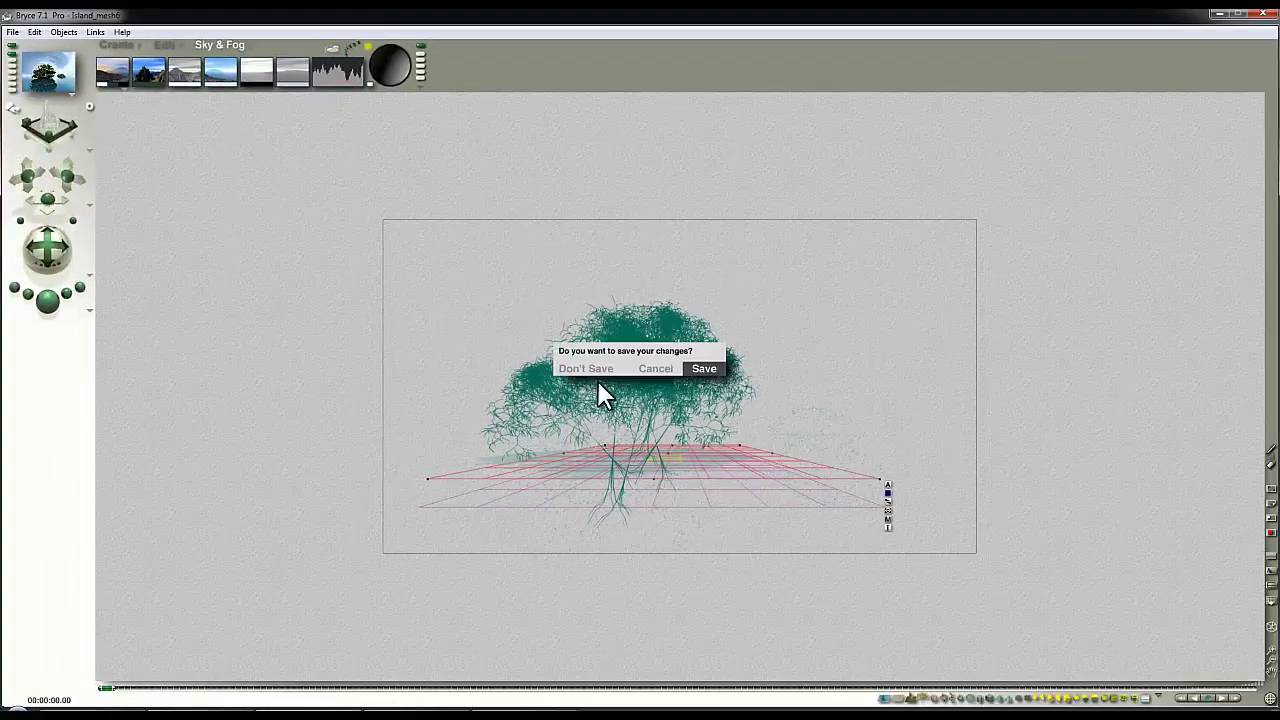
{"action": "left_click", "coordinate": [590, 370]}
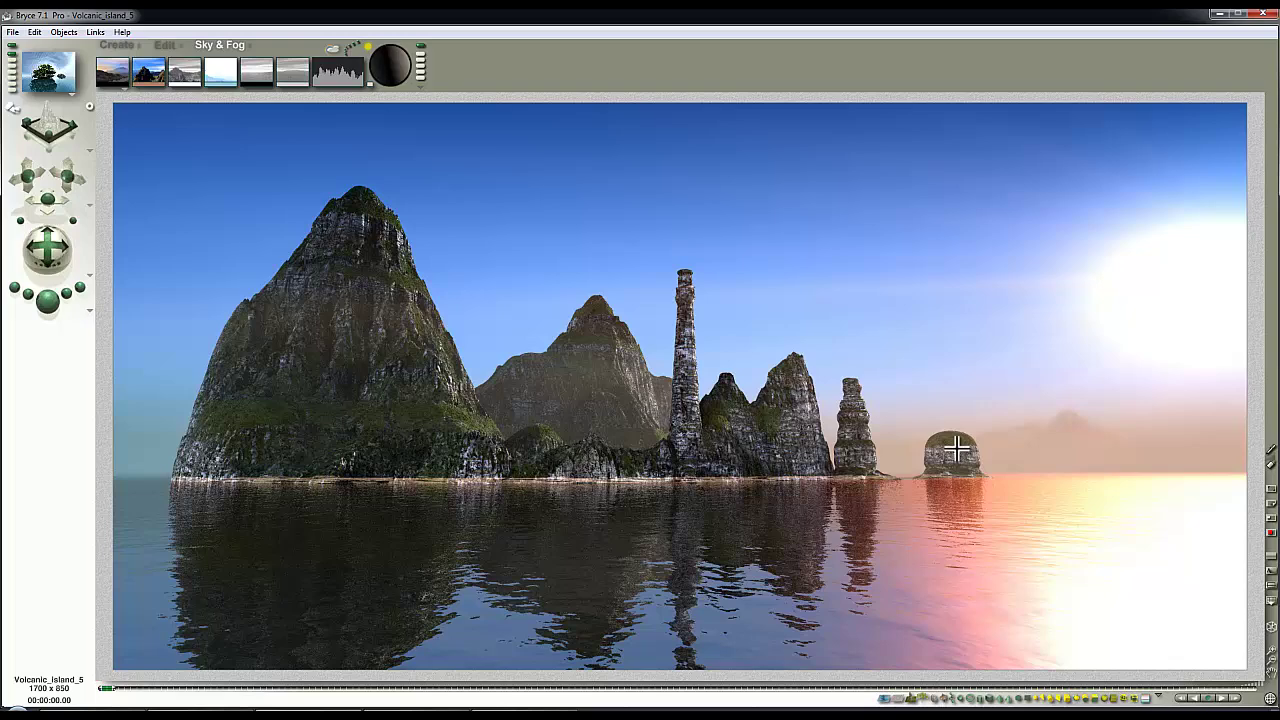
{"action": "left_click", "coordinate": [703, 422]}
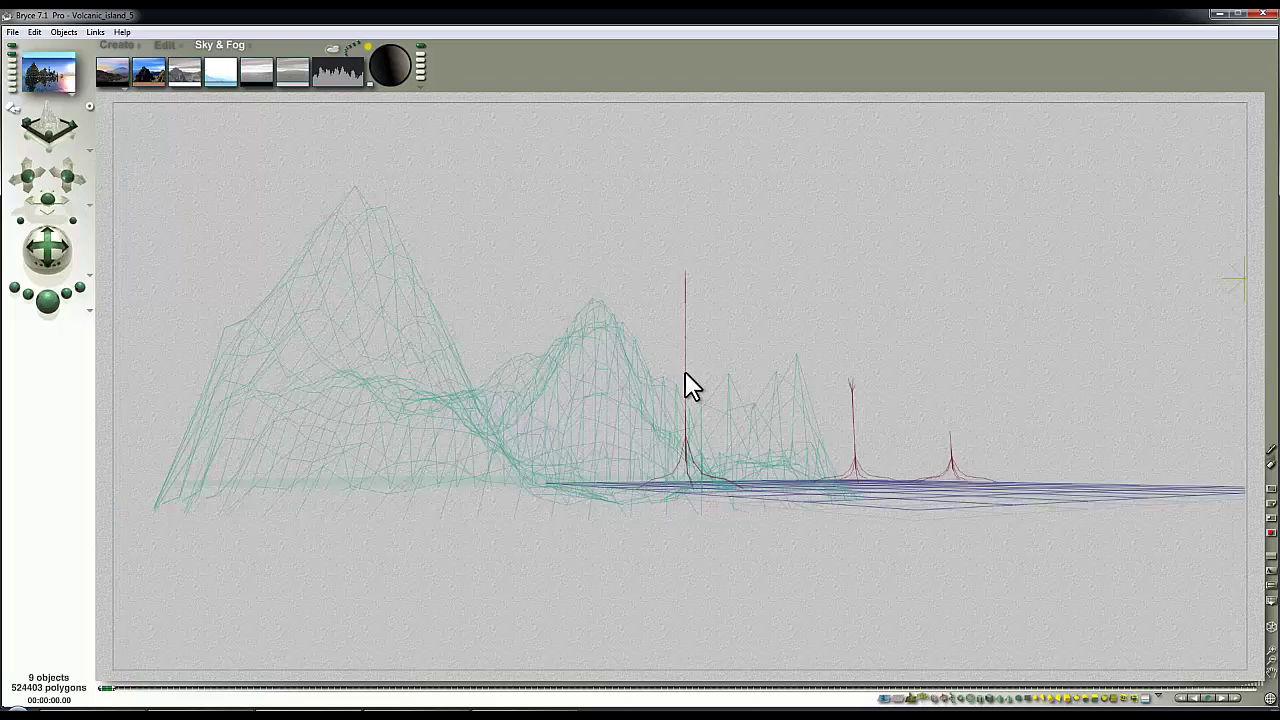
{"action": "left_click", "coordinate": [686, 449]}
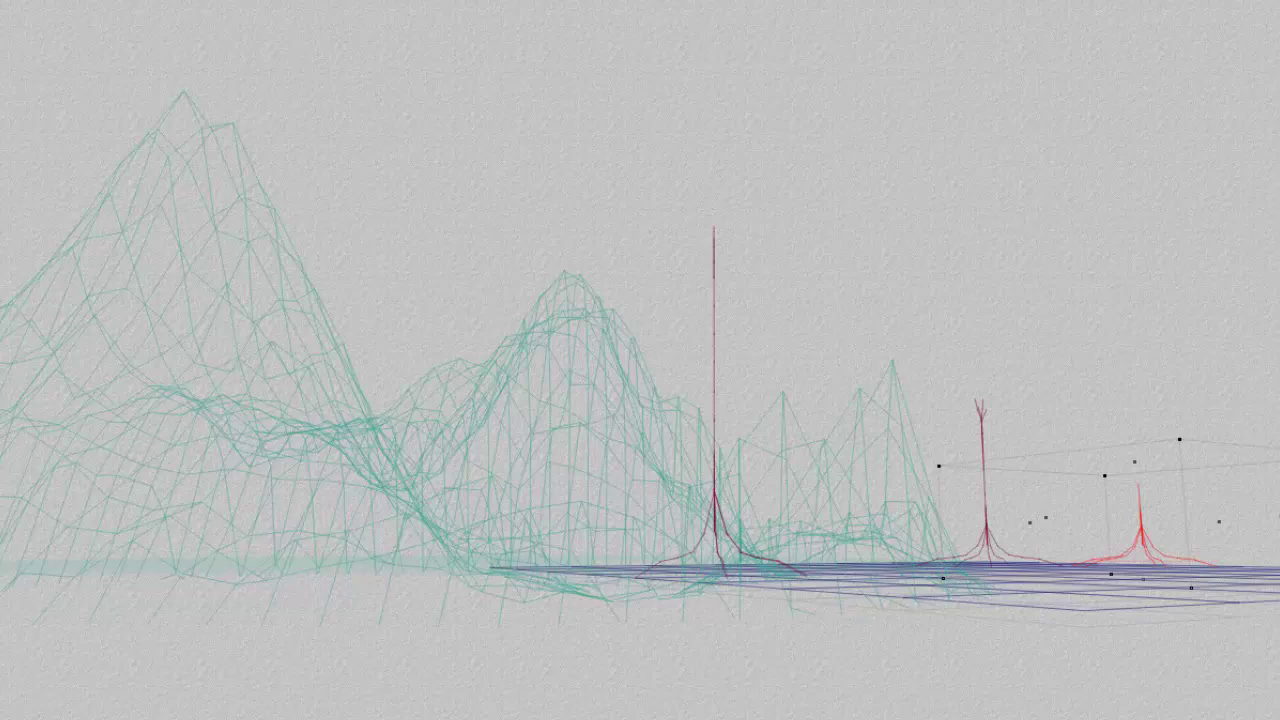
- Add the red spike's material to the EWL materials library as preset Tree 4
{"action": "key", "text": "ctrl+m"}
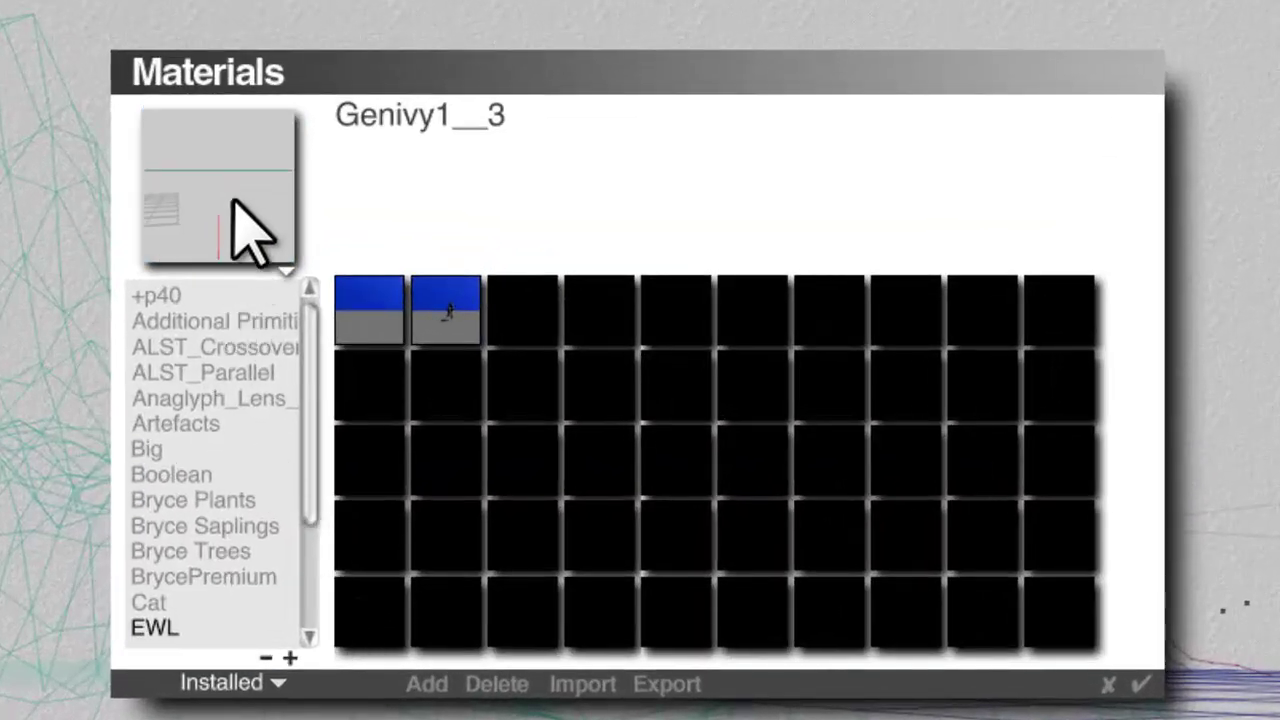
{"action": "left_click", "coordinate": [429, 690]}
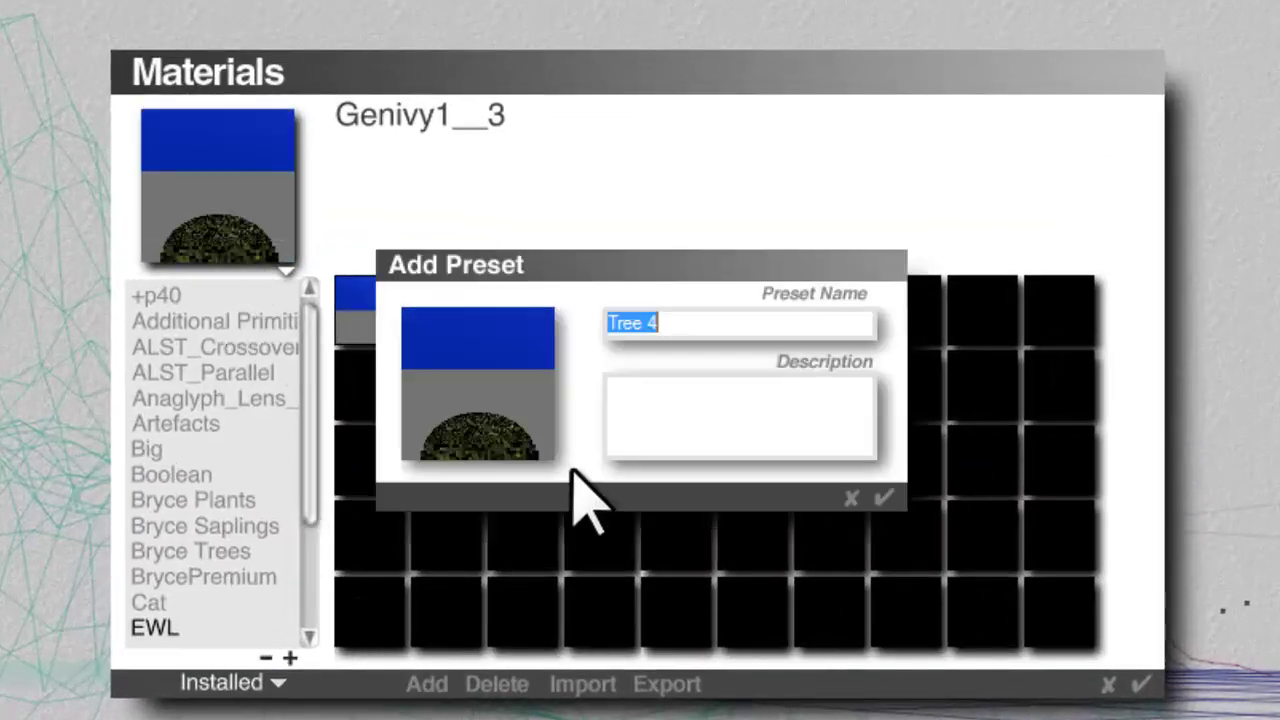
{"action": "left_click", "coordinate": [884, 496]}
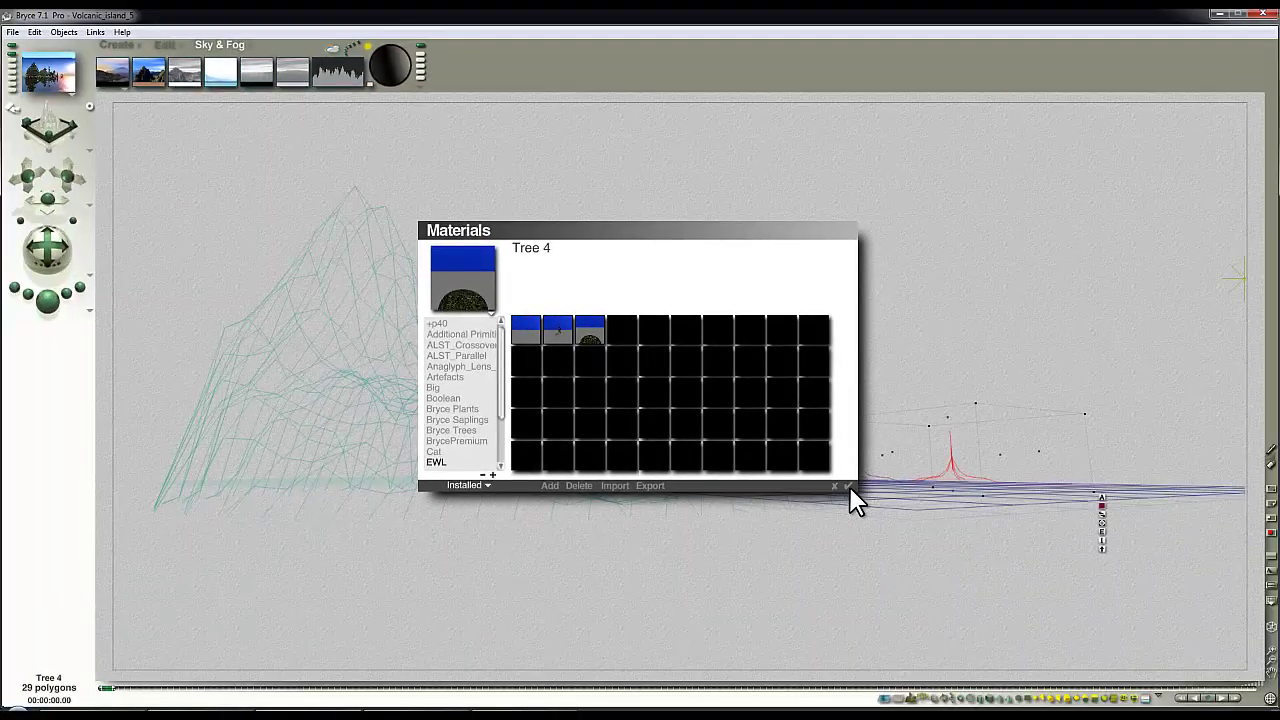
{"action": "left_click", "coordinate": [848, 485]}
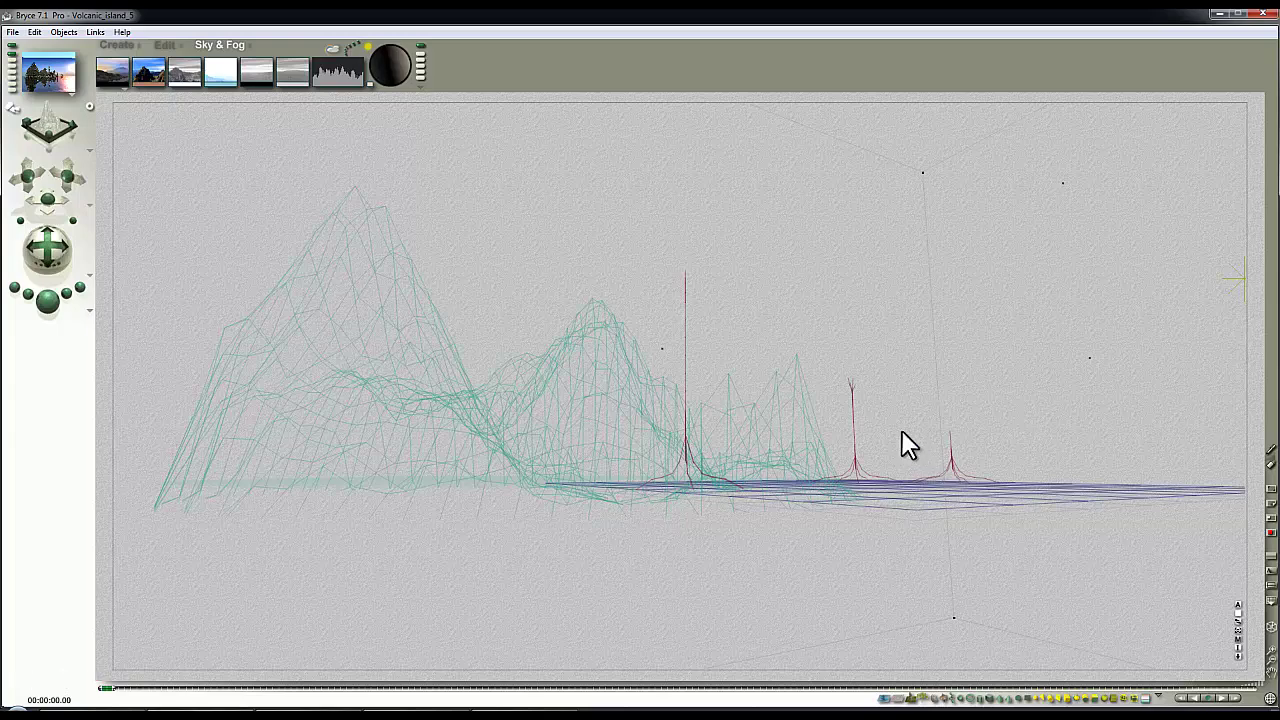
- Open Tall_island_4 without saving, select the two rocks, and check top, front and side views
{"action": "key", "text": "ctrl+n"}
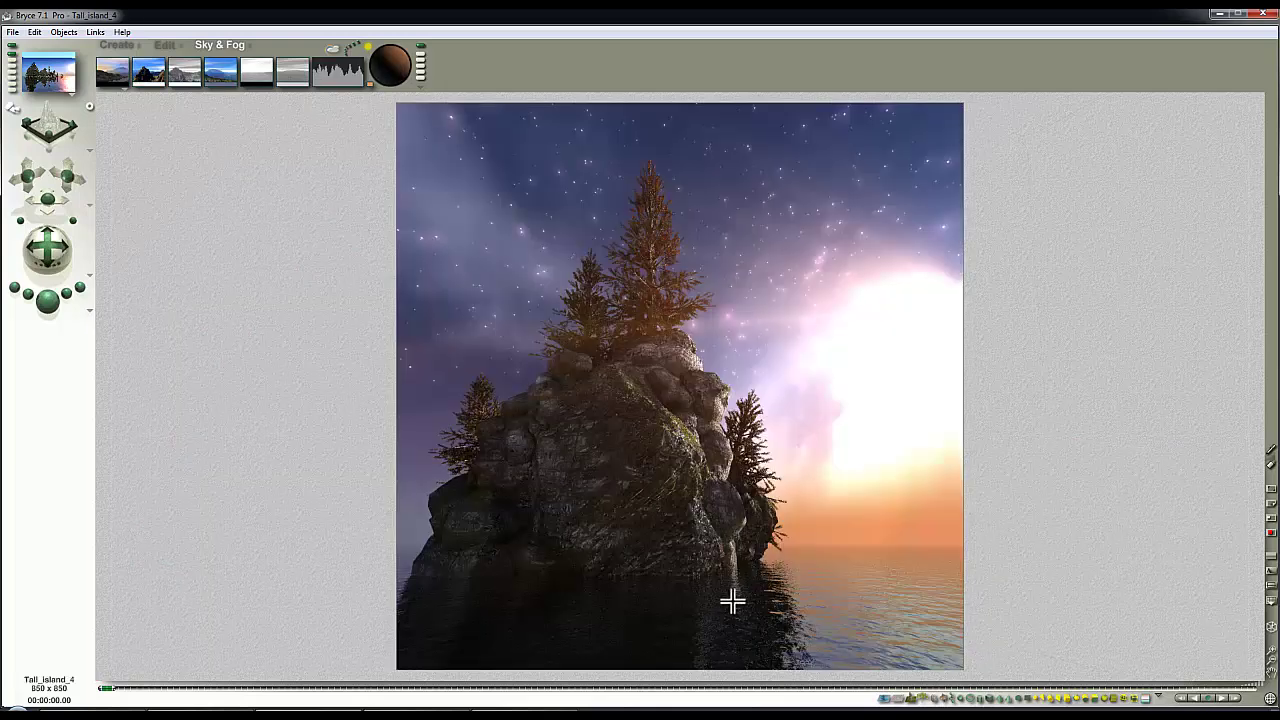
{"action": "left_click", "coordinate": [663, 515]}
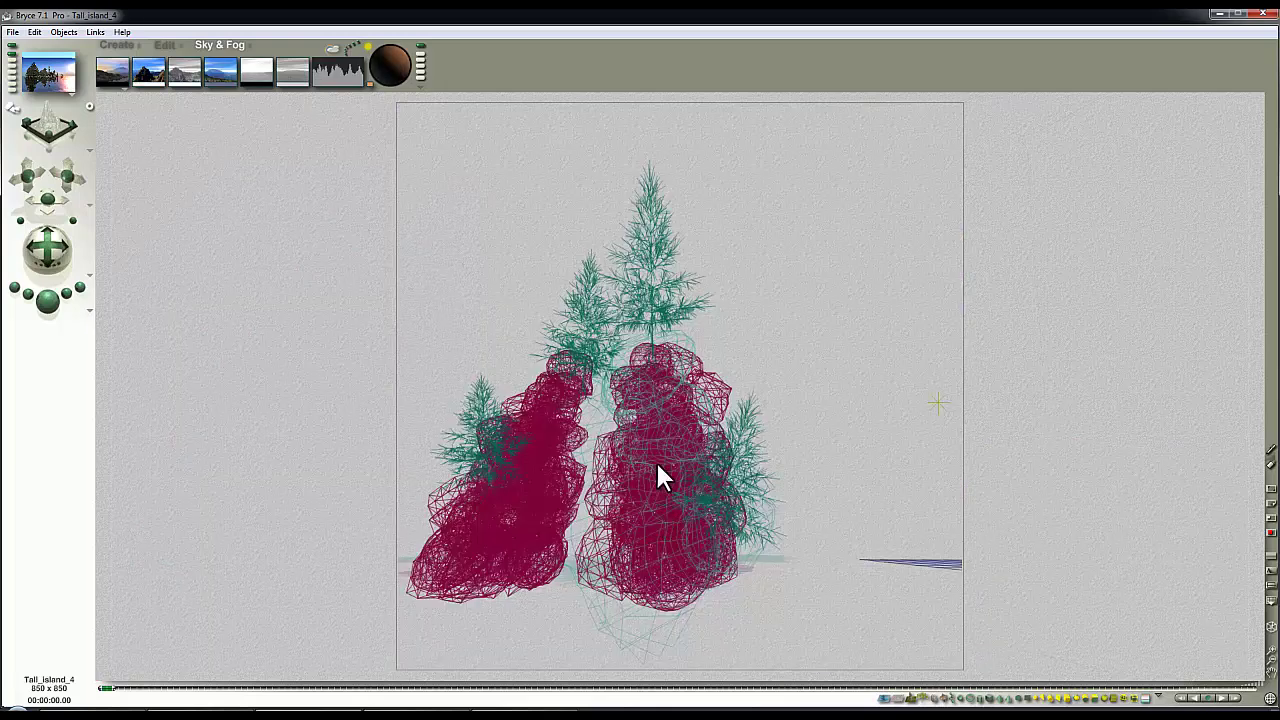
{"action": "key", "text": "3"}
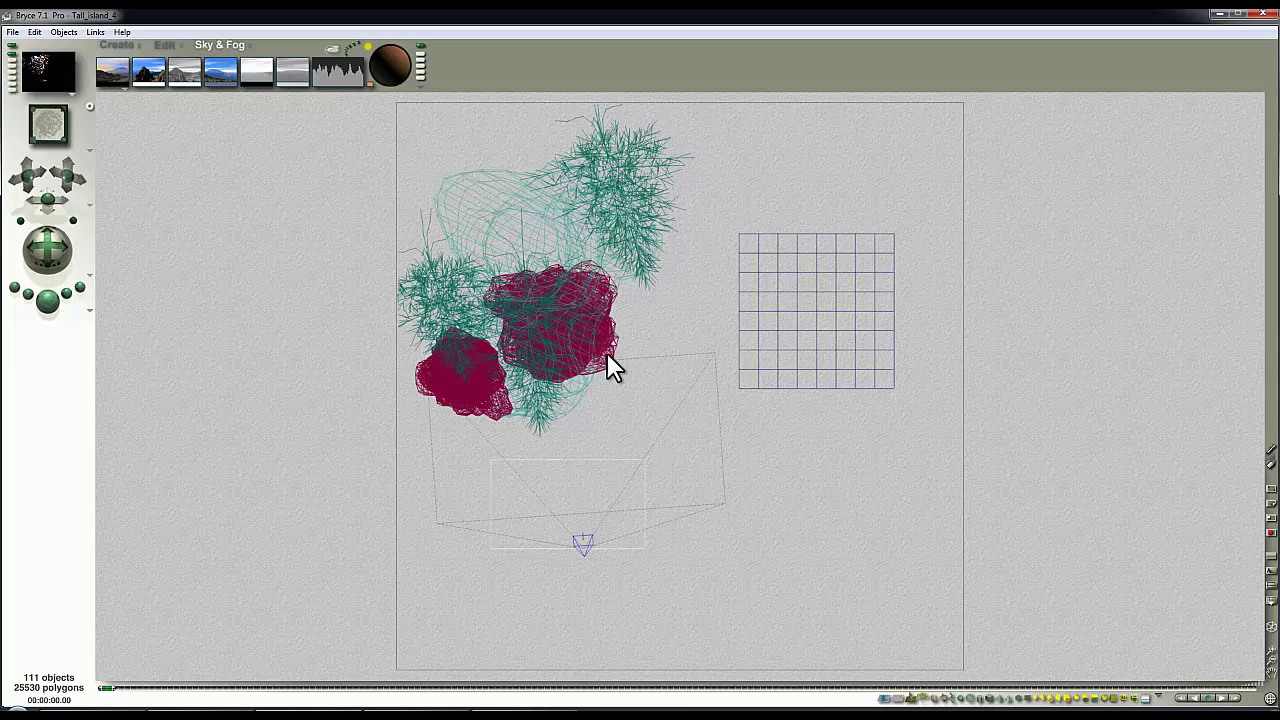
{"action": "key", "text": "4"}
{"action": "key", "text": "5"}
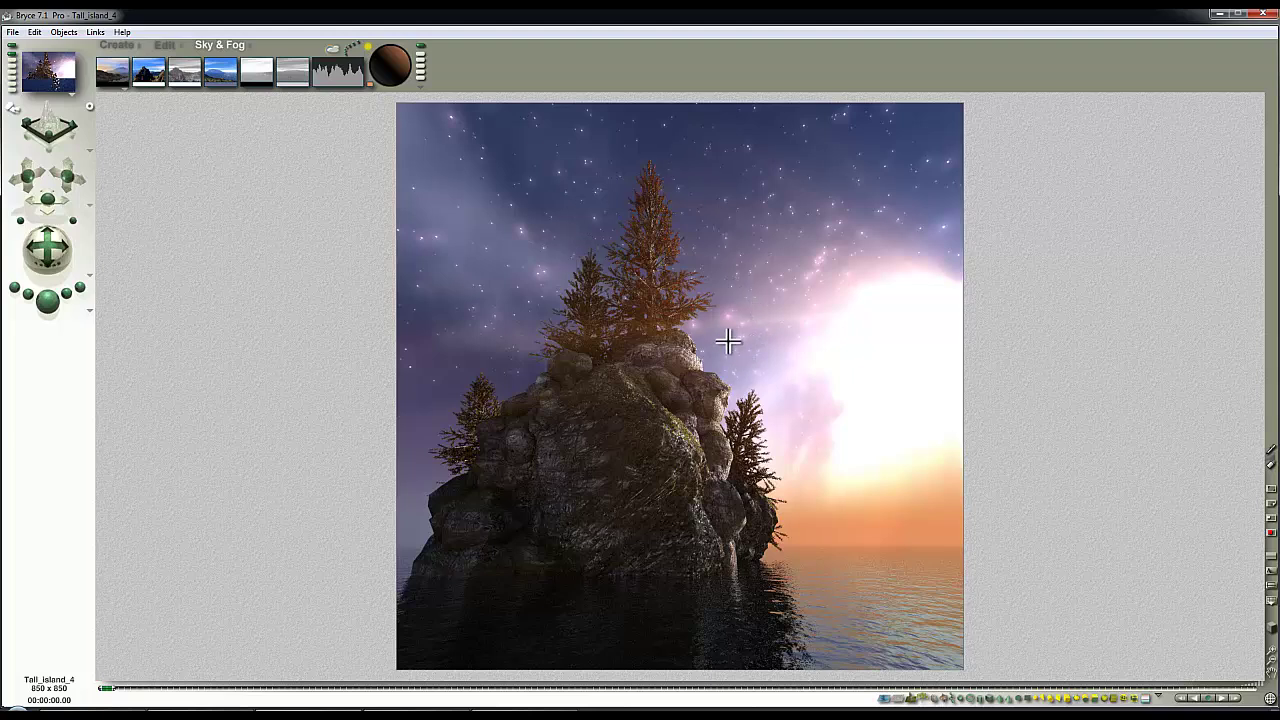
- Review the Sky Lab's Sun & Moon, IBL and Atmosphere settings, then open the Sky&Fog library
{"action": "left_click", "coordinate": [330, 47]}
{"action": "left_click", "coordinate": [378, 104]}
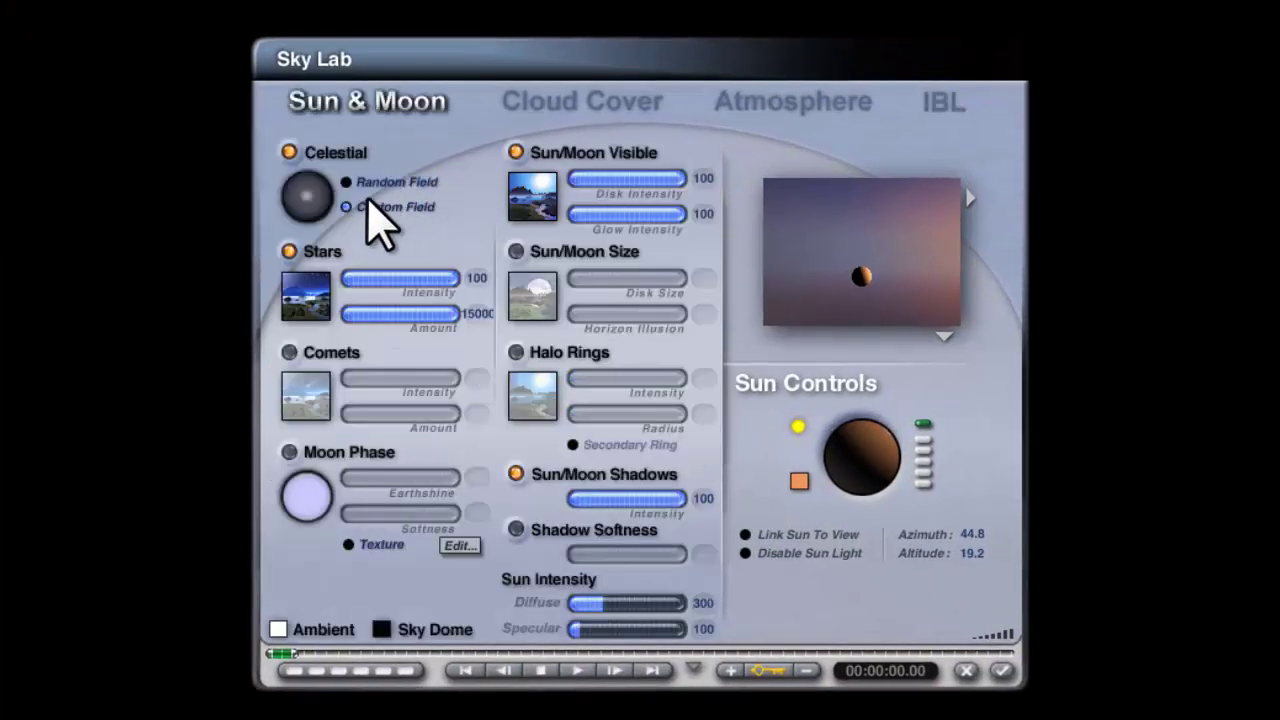
{"action": "left_click", "coordinate": [932, 102]}
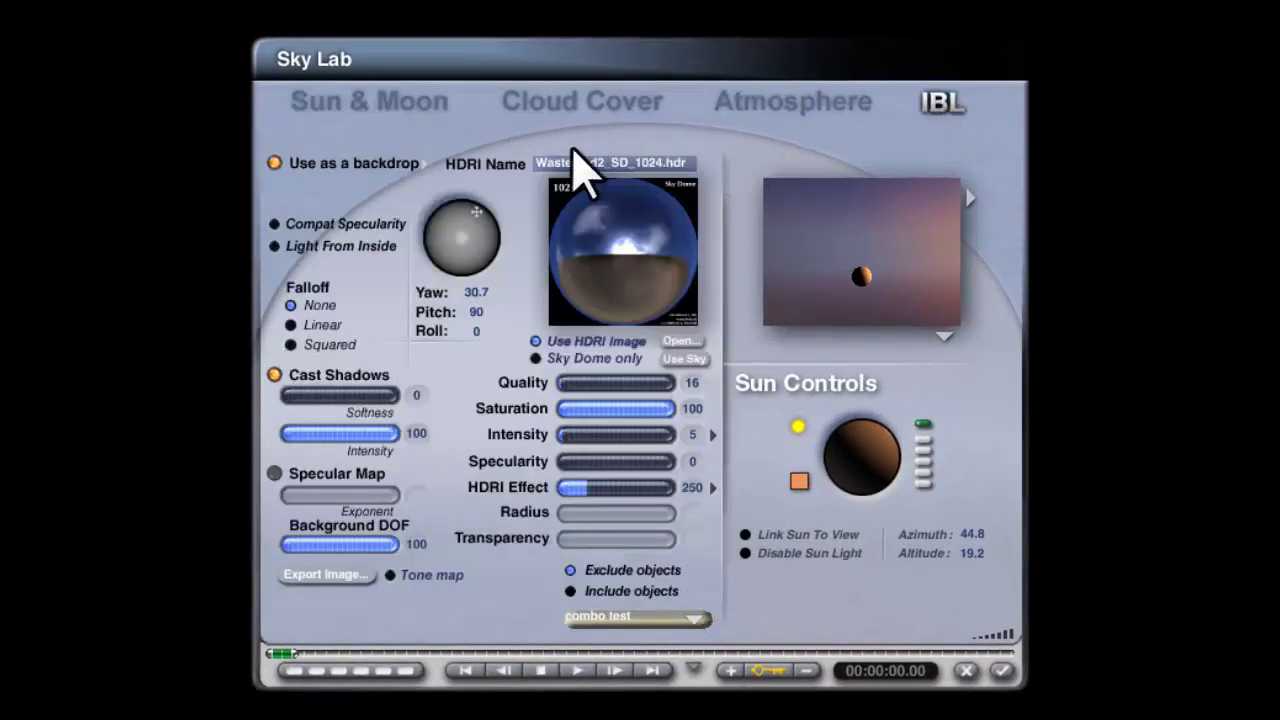
{"action": "left_click", "coordinate": [426, 164]}
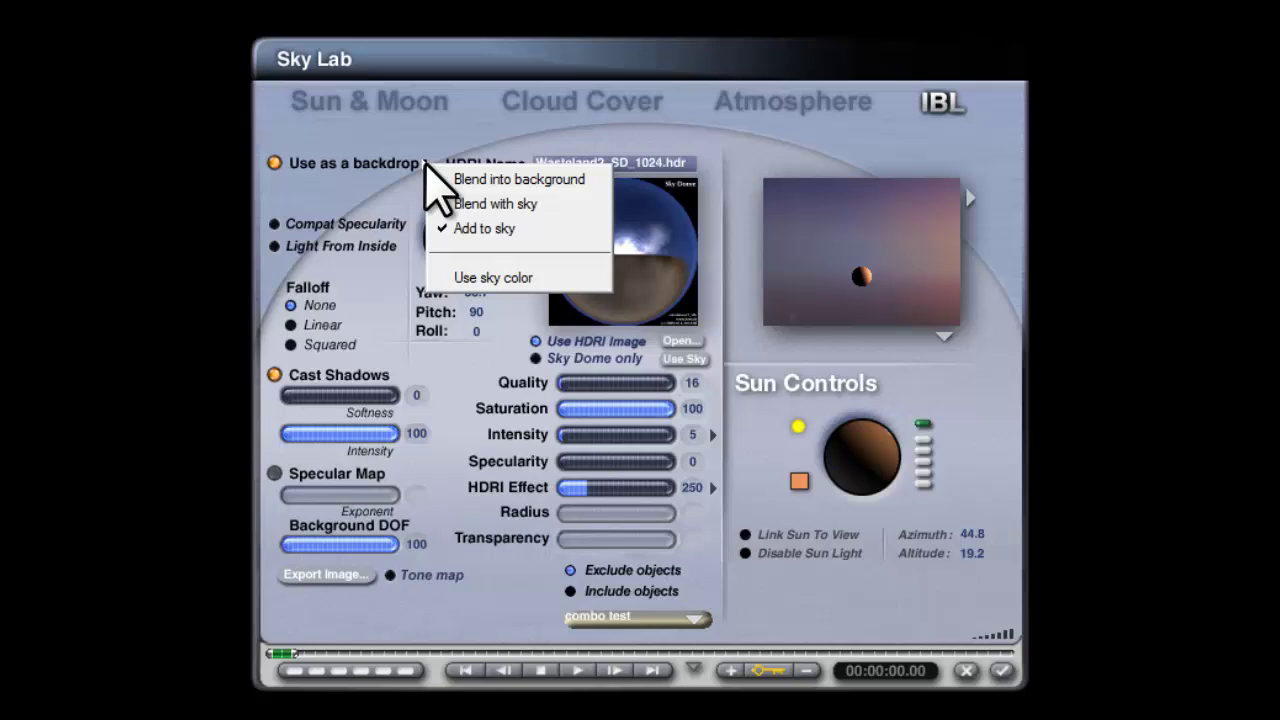
{"action": "left_click", "coordinate": [1186, 215]}
{"action": "left_click", "coordinate": [806, 104]}
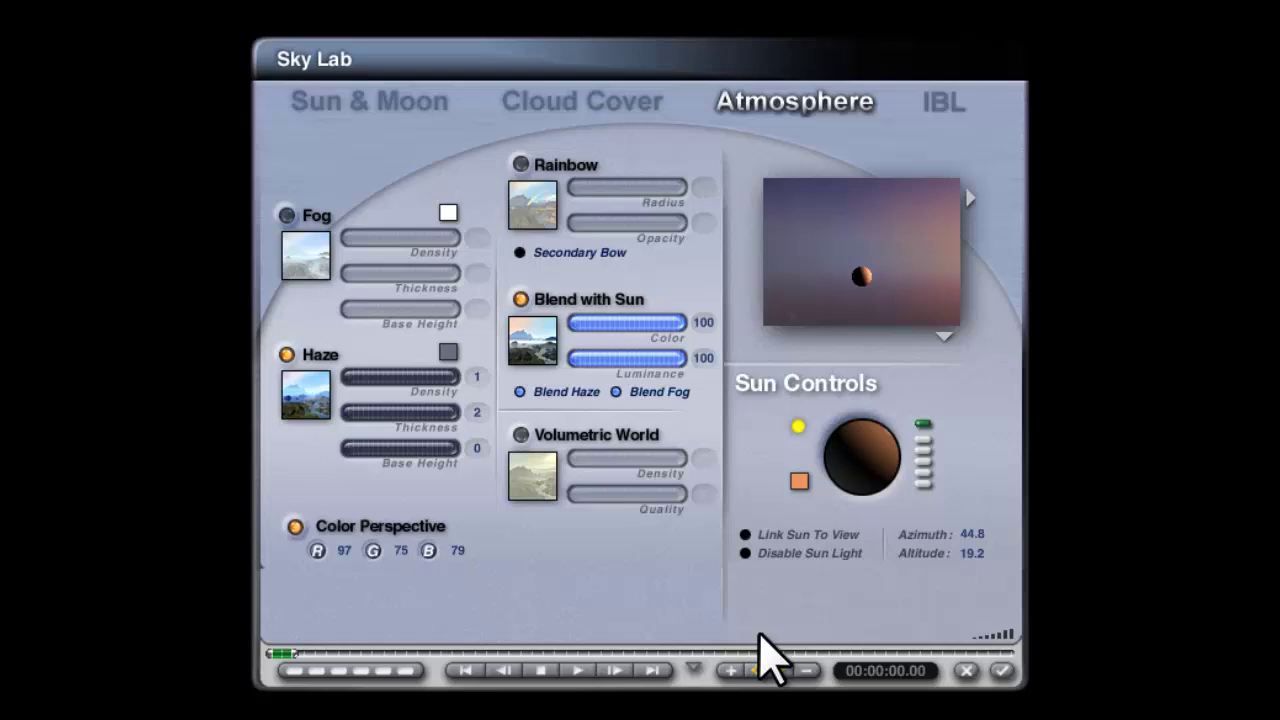
{"action": "left_click", "coordinate": [970, 198]}
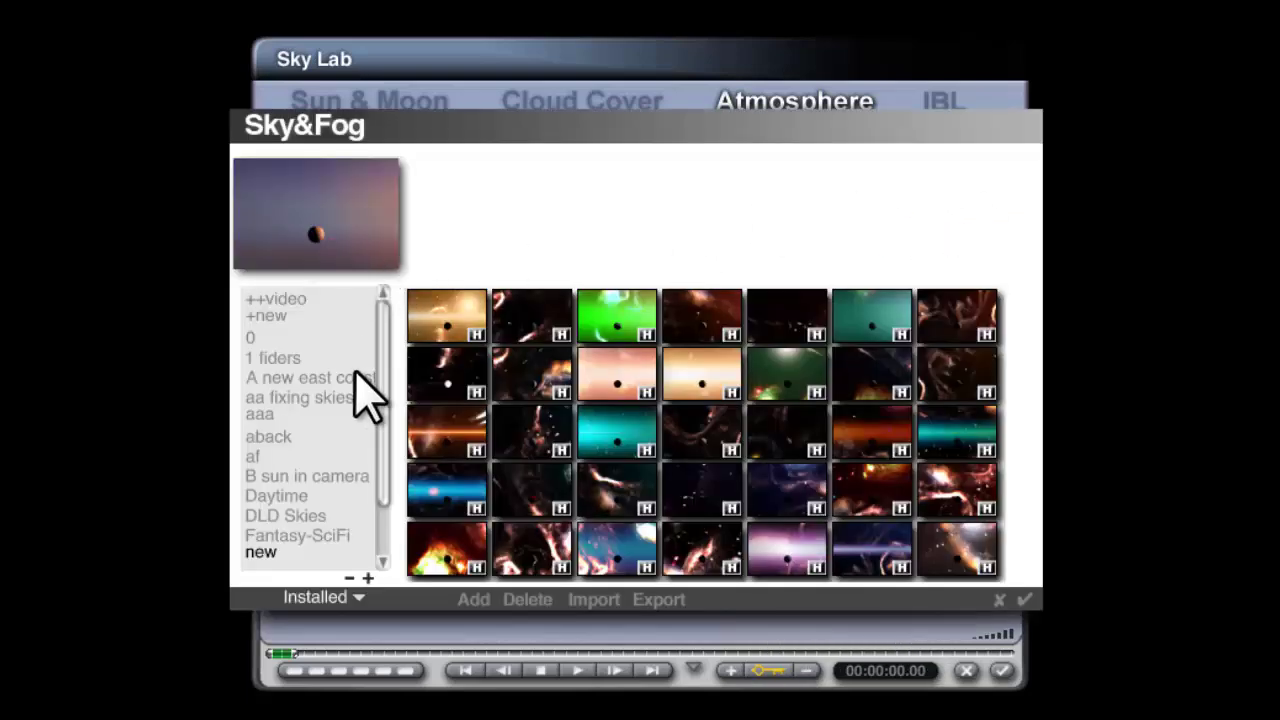
- Reopen the Sky&Fog library from the toolbar and add the sky as Sky Preset 1 under Video tutorial
{"action": "left_click", "coordinate": [998, 600]}
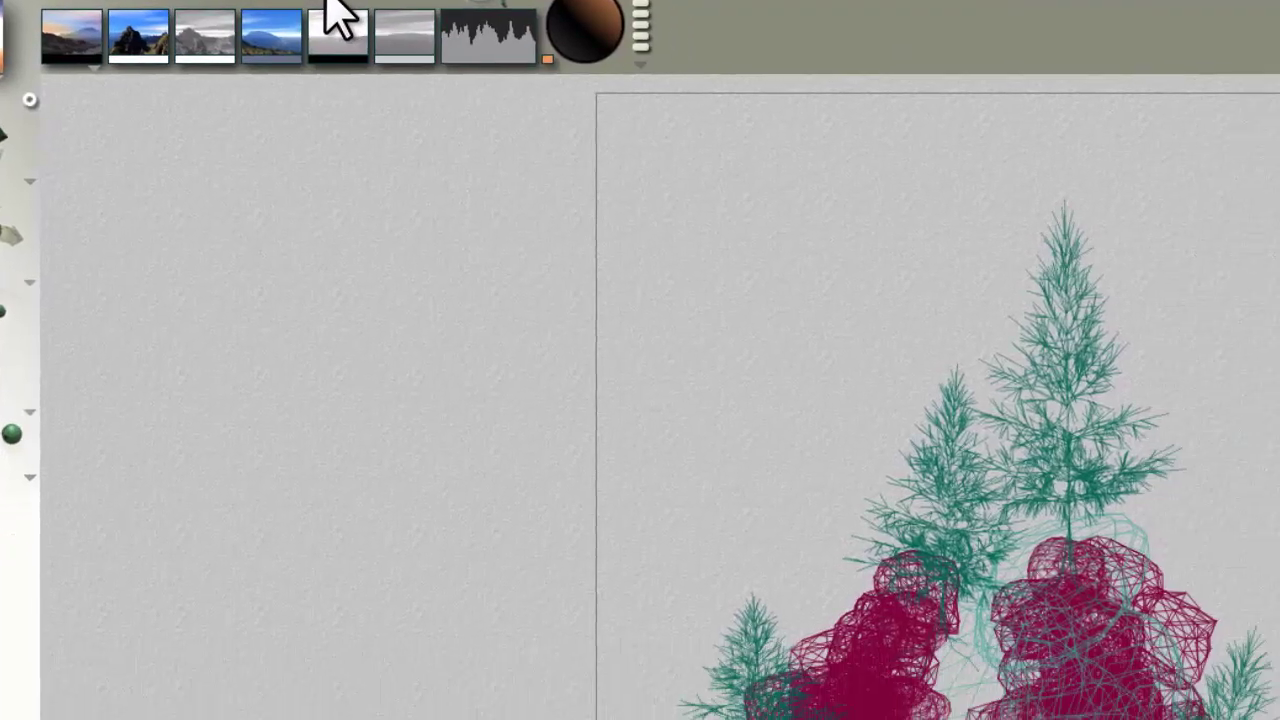
{"action": "left_click", "coordinate": [437, 96]}
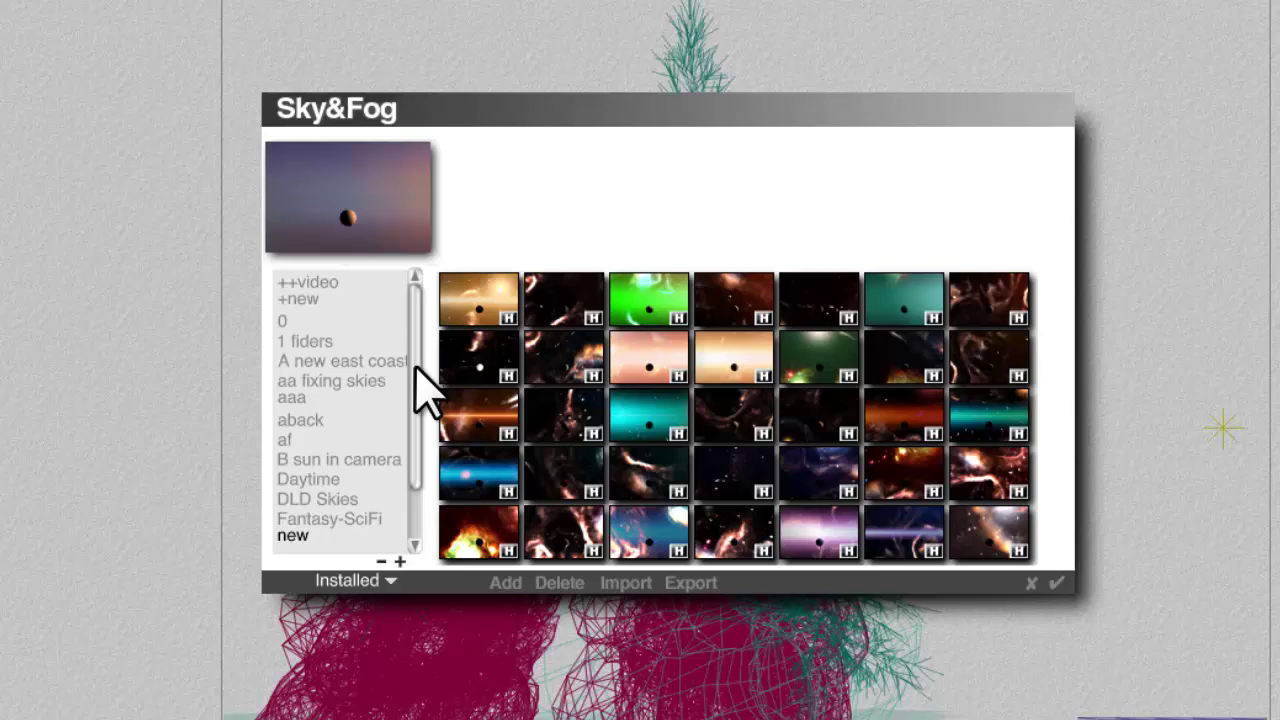
{"action": "mouse_move", "coordinate": [417, 363]}
{"action": "left_mouse_down"}
{"action": "mouse_move", "coordinate": [414, 463]}
{"action": "mouse_move", "coordinate": [411, 357]}
{"action": "left_mouse_up"}
{"action": "scroll", "coordinate": [412, 380], "scroll_direction": "down", "scroll_amount": 2}
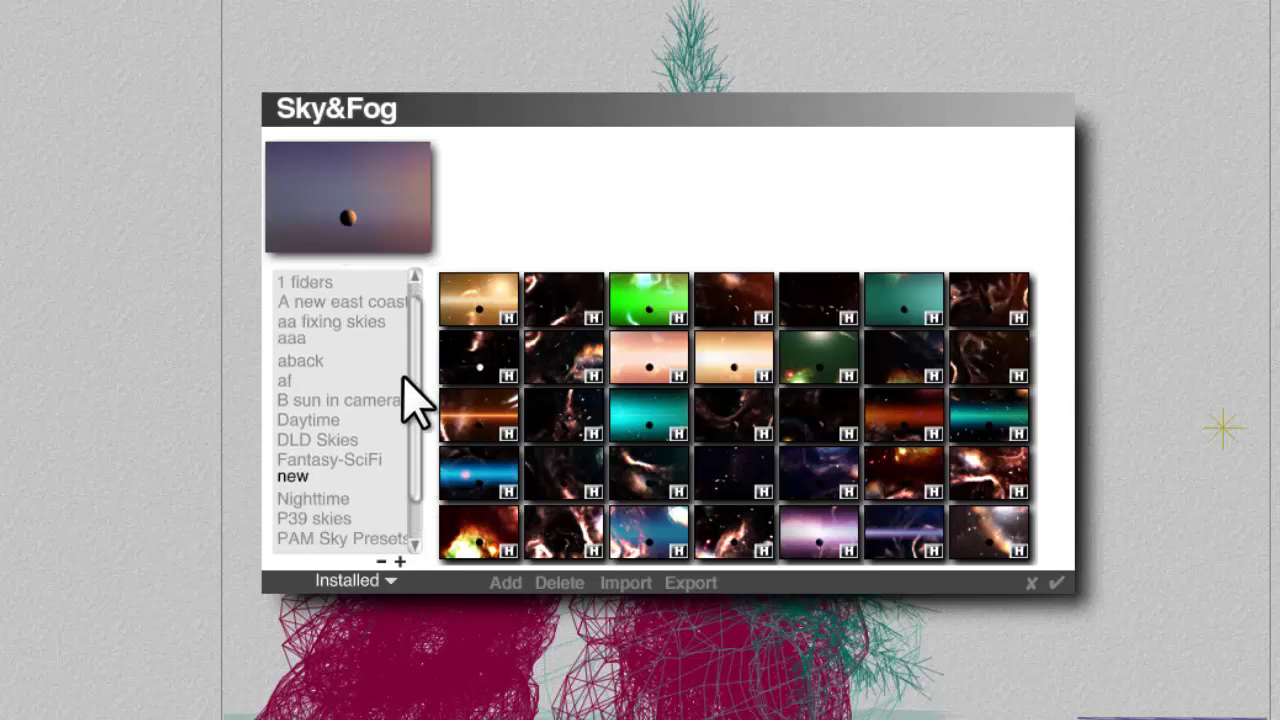
{"action": "scroll", "coordinate": [412, 435], "scroll_direction": "down", "scroll_amount": 3}
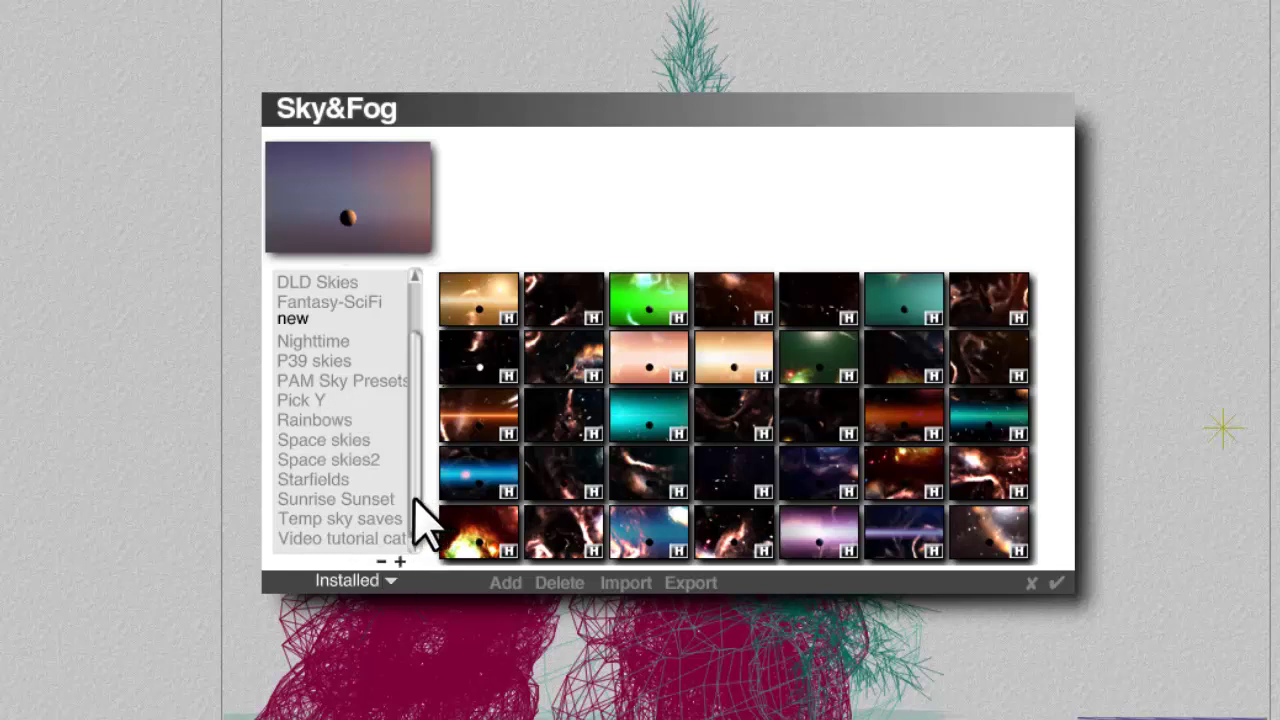
{"action": "scroll", "coordinate": [418, 530], "scroll_direction": "up", "scroll_amount": 3}
{"action": "scroll", "coordinate": [390, 550], "scroll_direction": "down", "scroll_amount": 3}
{"action": "left_click", "coordinate": [390, 538]}
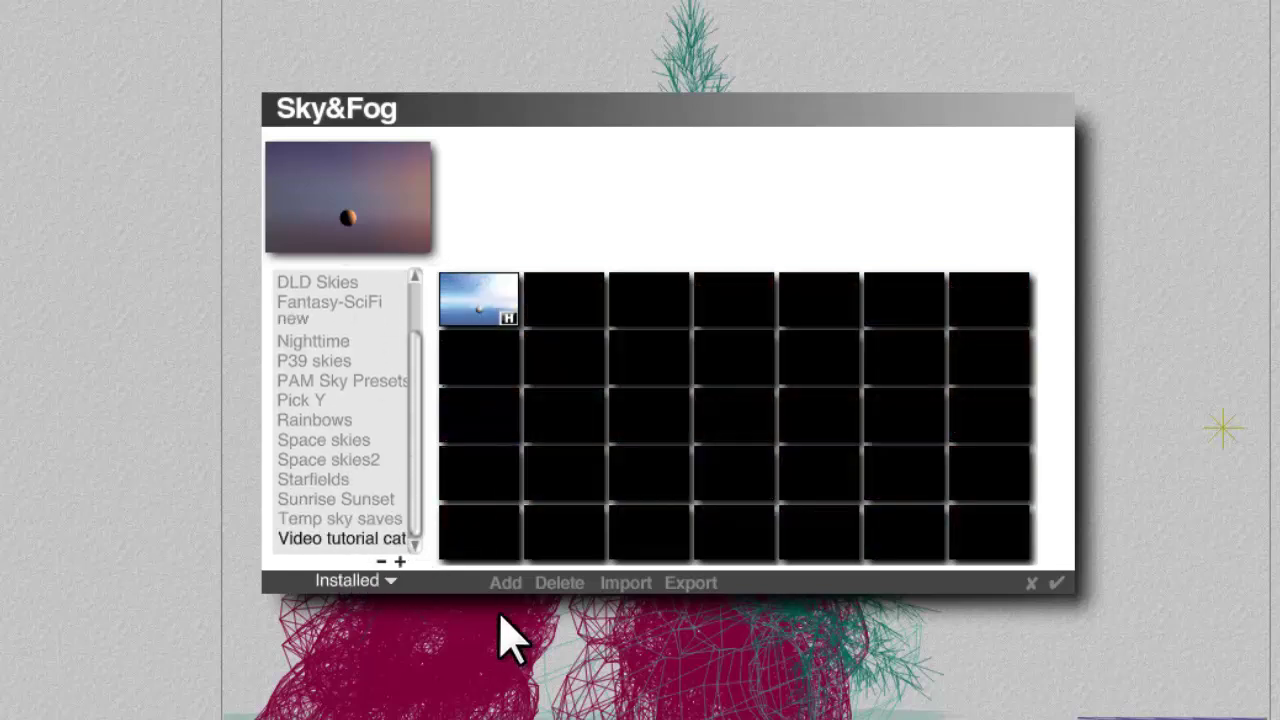
{"action": "left_click", "coordinate": [506, 583]}
{"action": "left_click", "coordinate": [857, 438]}
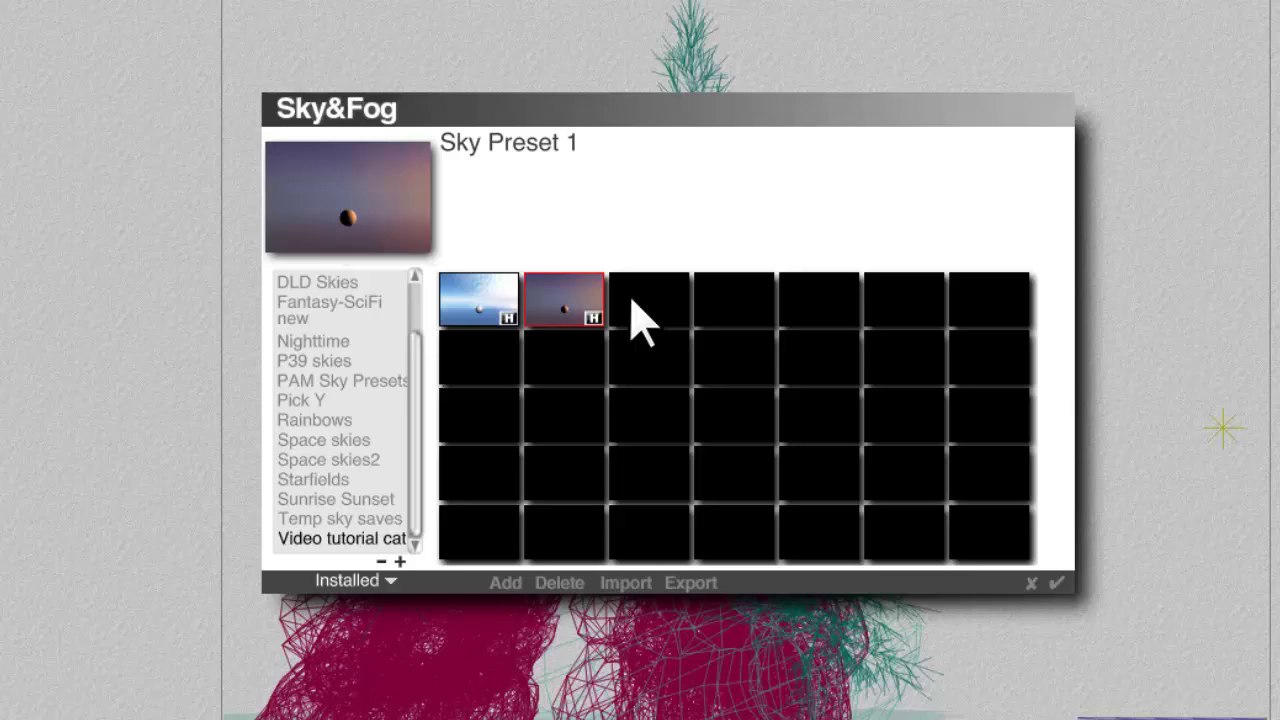
{"action": "left_click", "coordinate": [1058, 584]}
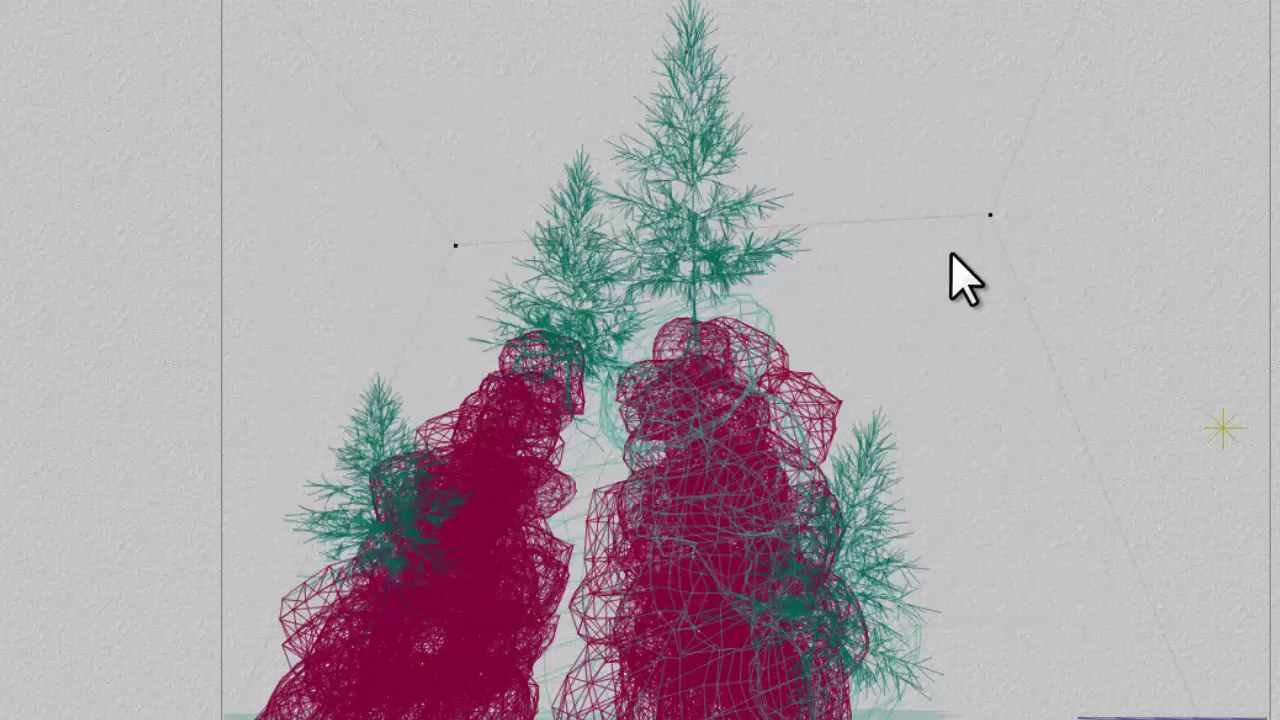
- Select the sunburst filter face object and open its material in the Materials Lab
{"action": "left_click", "coordinate": [952, 256], "text": "ctrl"}
{"action": "left_click", "coordinate": [1004, 272]}
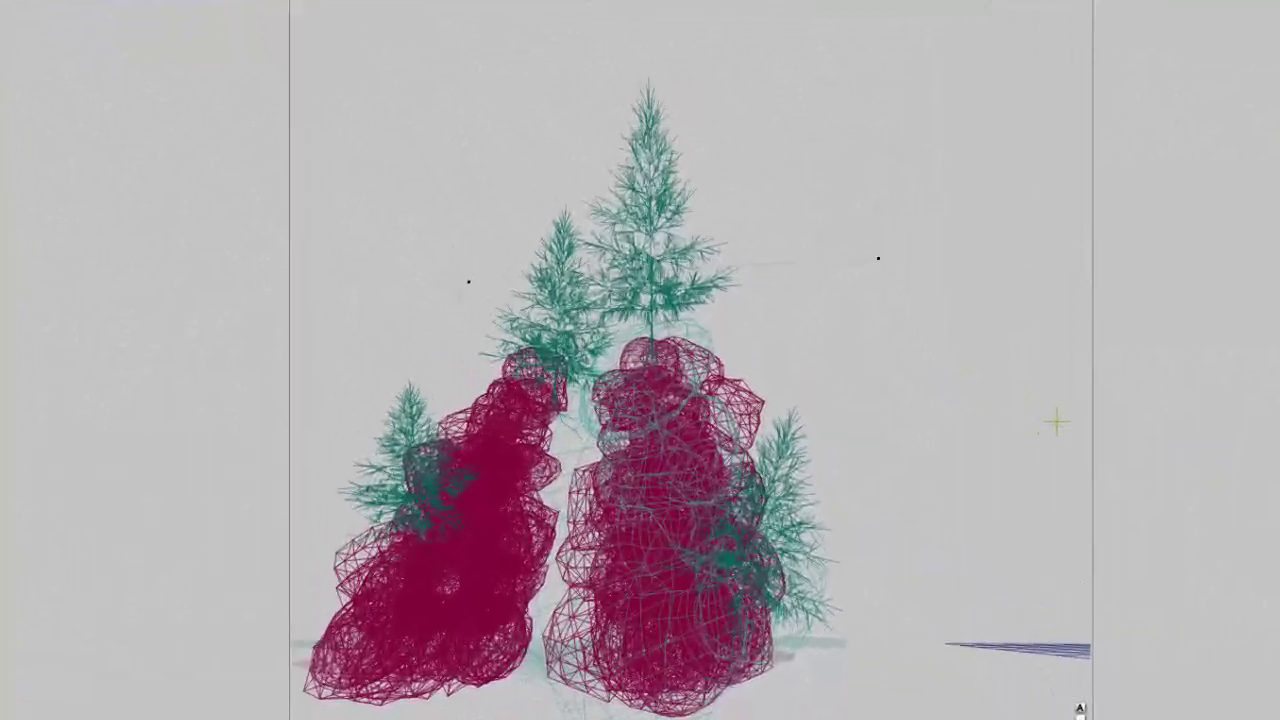
{"action": "left_click", "coordinate": [954, 634]}
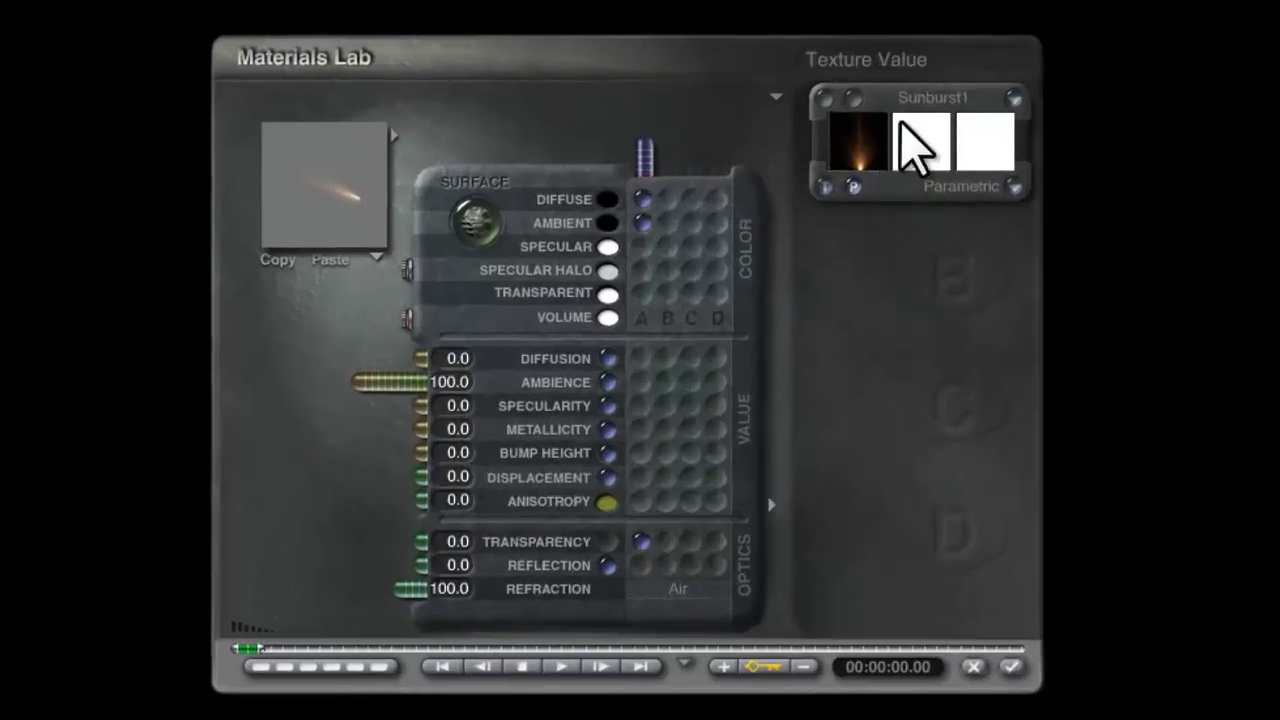
- Add the Sunburst1 material to the Cat category of the materials library
{"action": "left_click", "coordinate": [393, 134]}
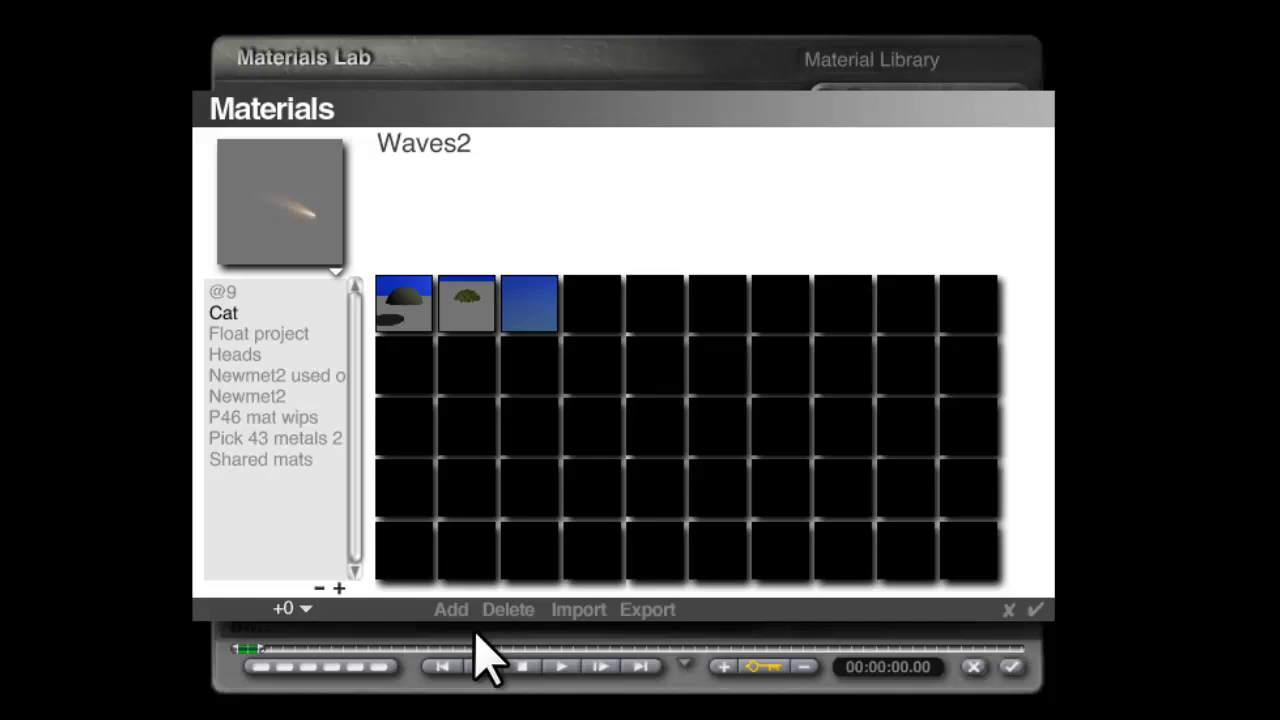
{"action": "left_click", "coordinate": [449, 611]}
{"action": "left_click", "coordinate": [825, 455]}
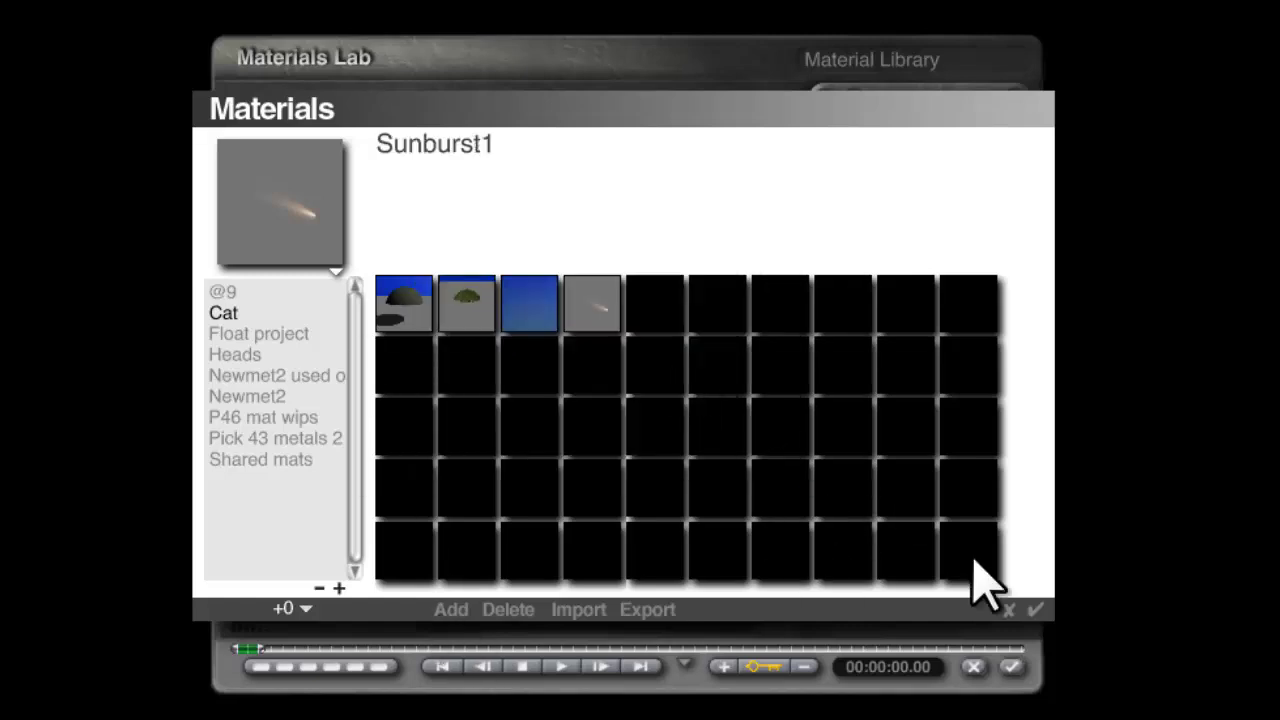
{"action": "left_click", "coordinate": [1035, 609]}
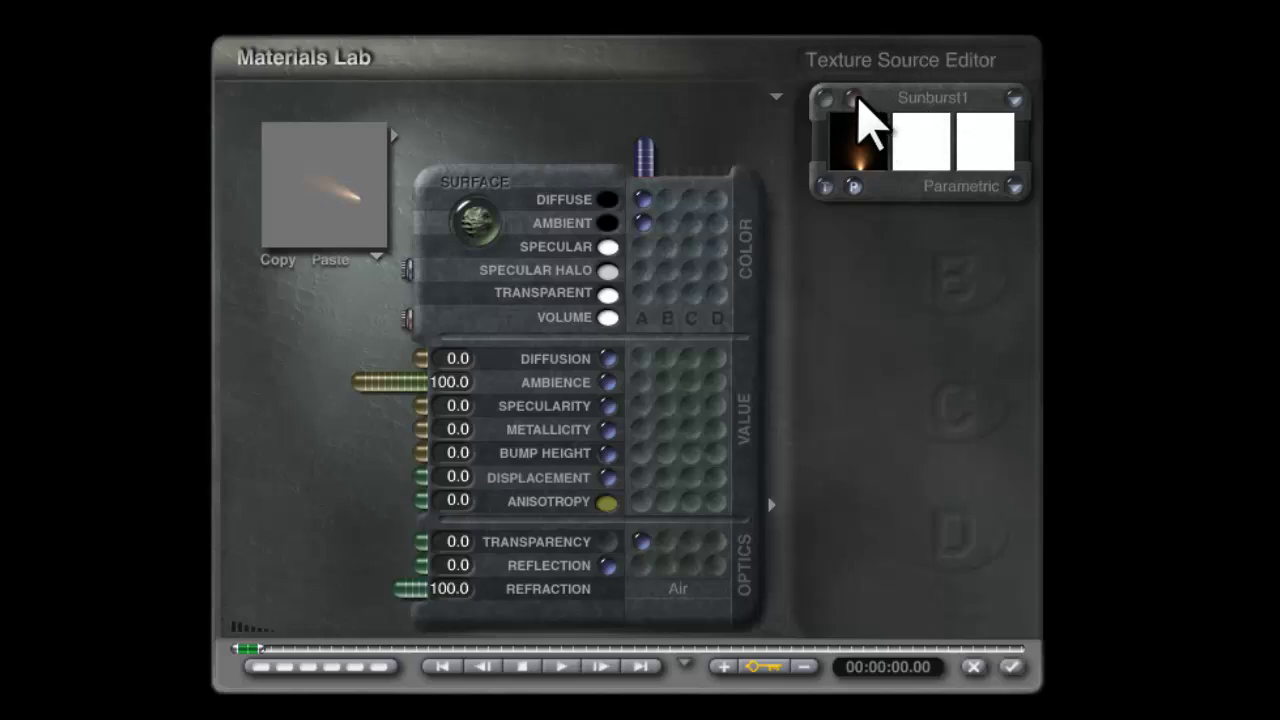
- View the sunburst picture in the Texture Source Editor, then accept the material to return to Tall_island_4
{"action": "left_click", "coordinate": [855, 99]}
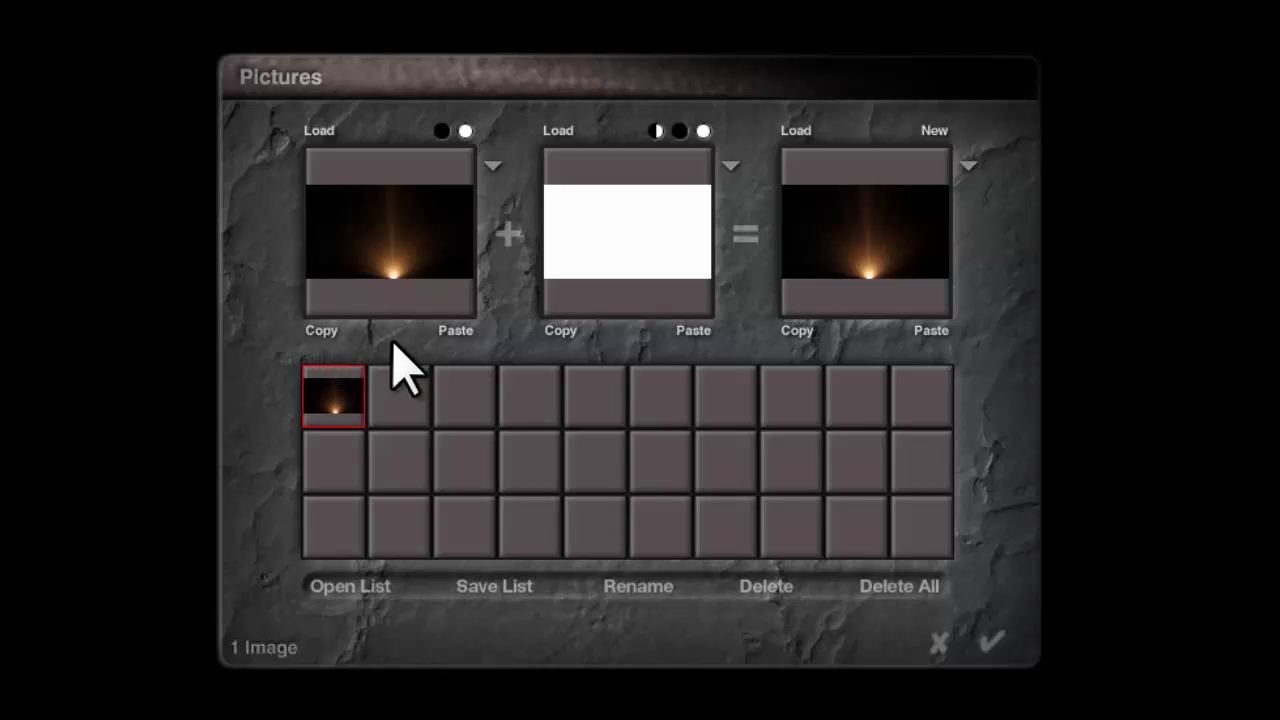
{"action": "left_click", "coordinate": [938, 645]}
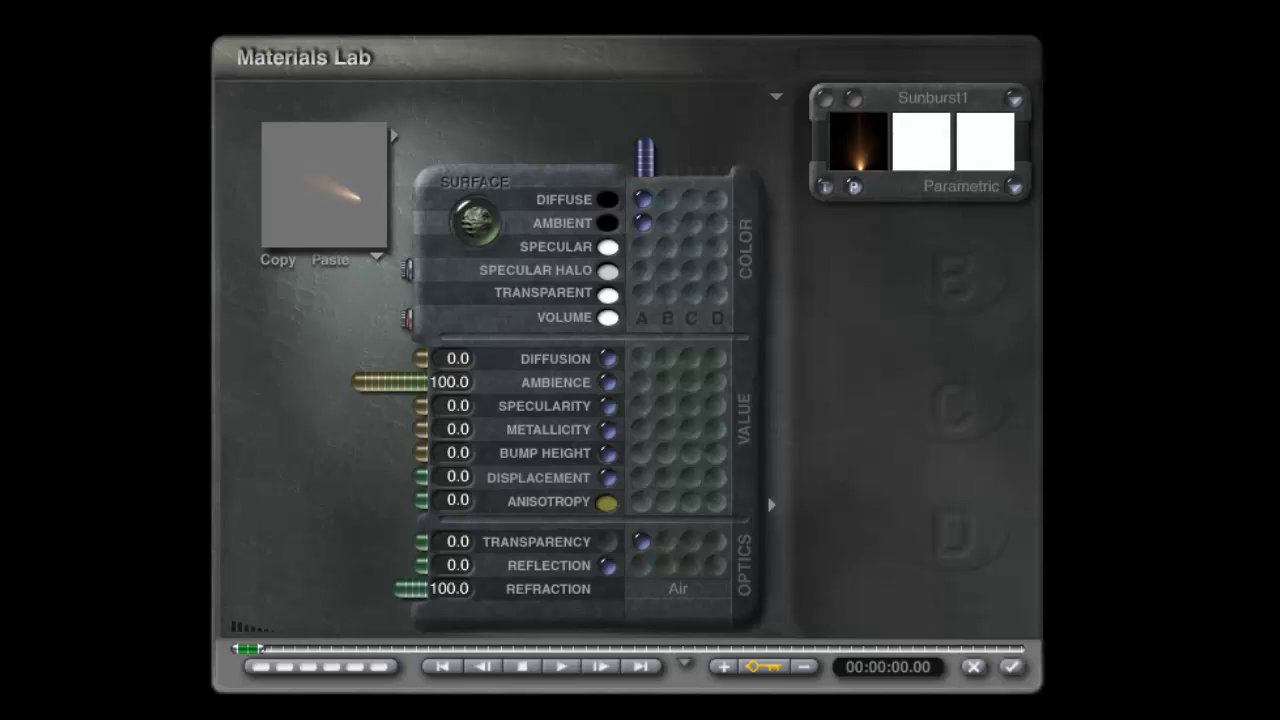
{"action": "left_click", "coordinate": [1012, 666]}
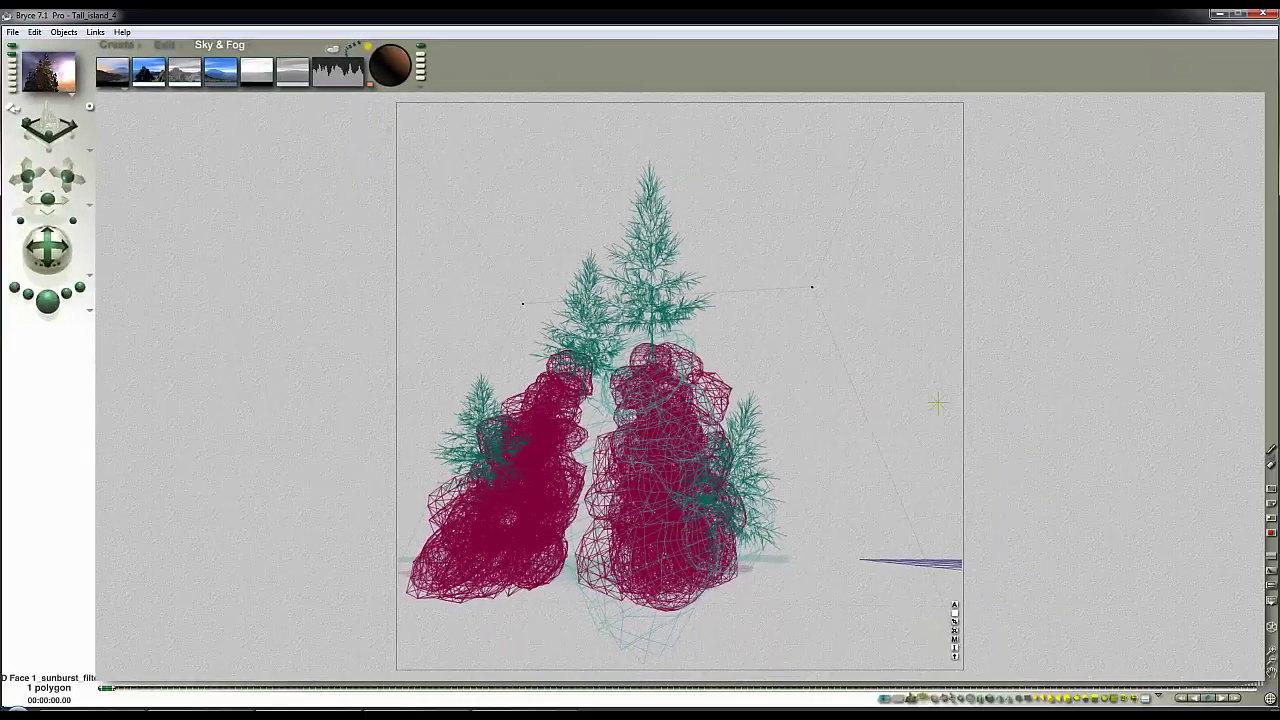
- Open Island_mesh6 without saving, then view the rock's Sm_of_morerock_bd1 texture picture
{"action": "key", "text": "ctrl+n"}
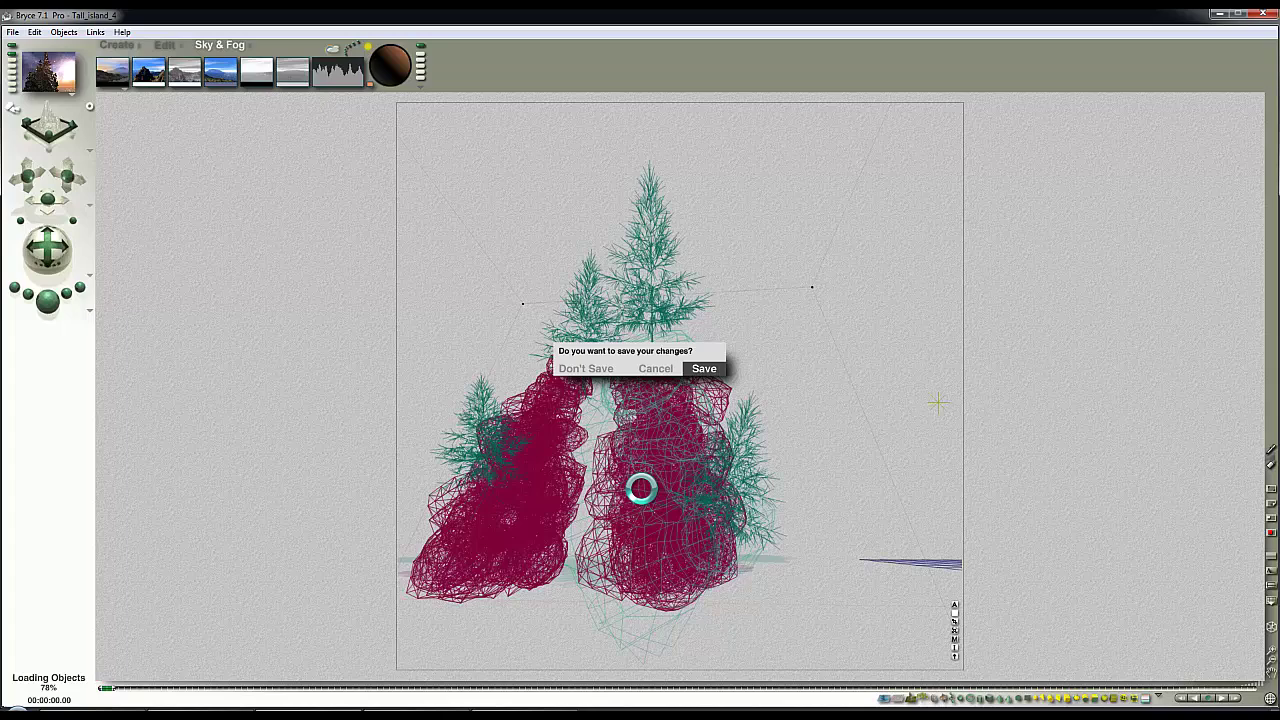
{"action": "left_click", "coordinate": [669, 445]}
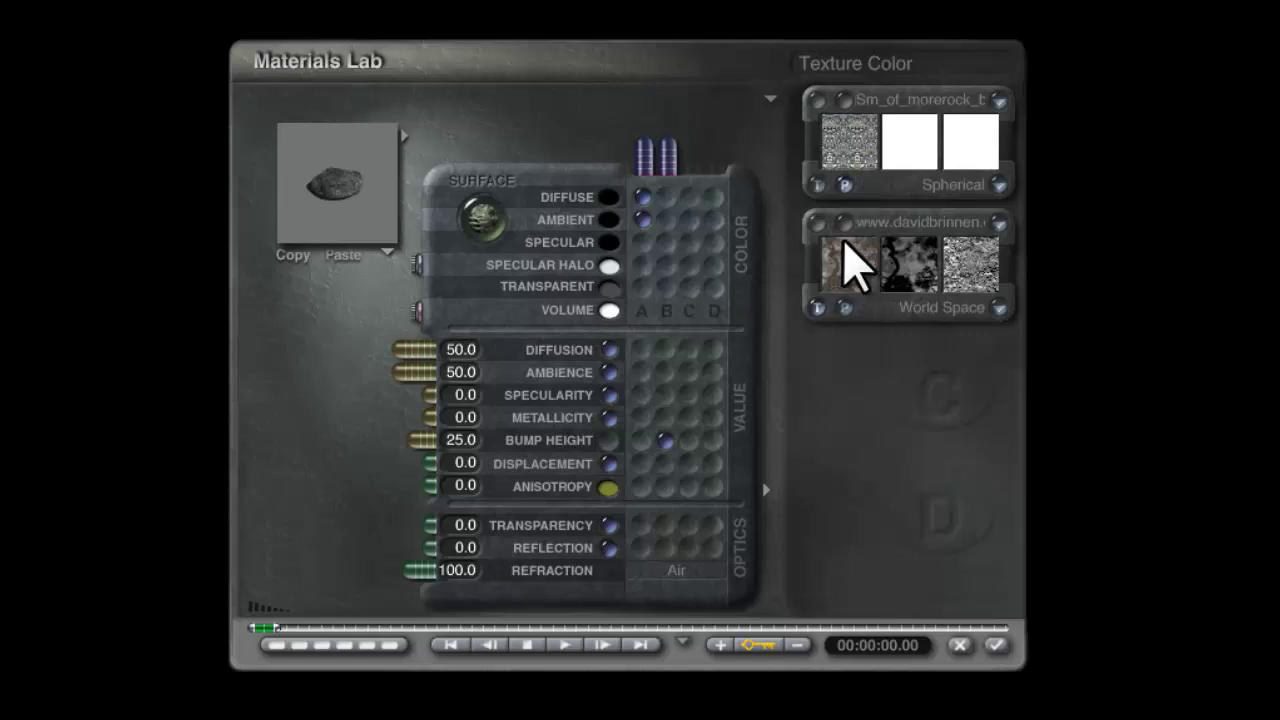
{"action": "left_click", "coordinate": [857, 130]}
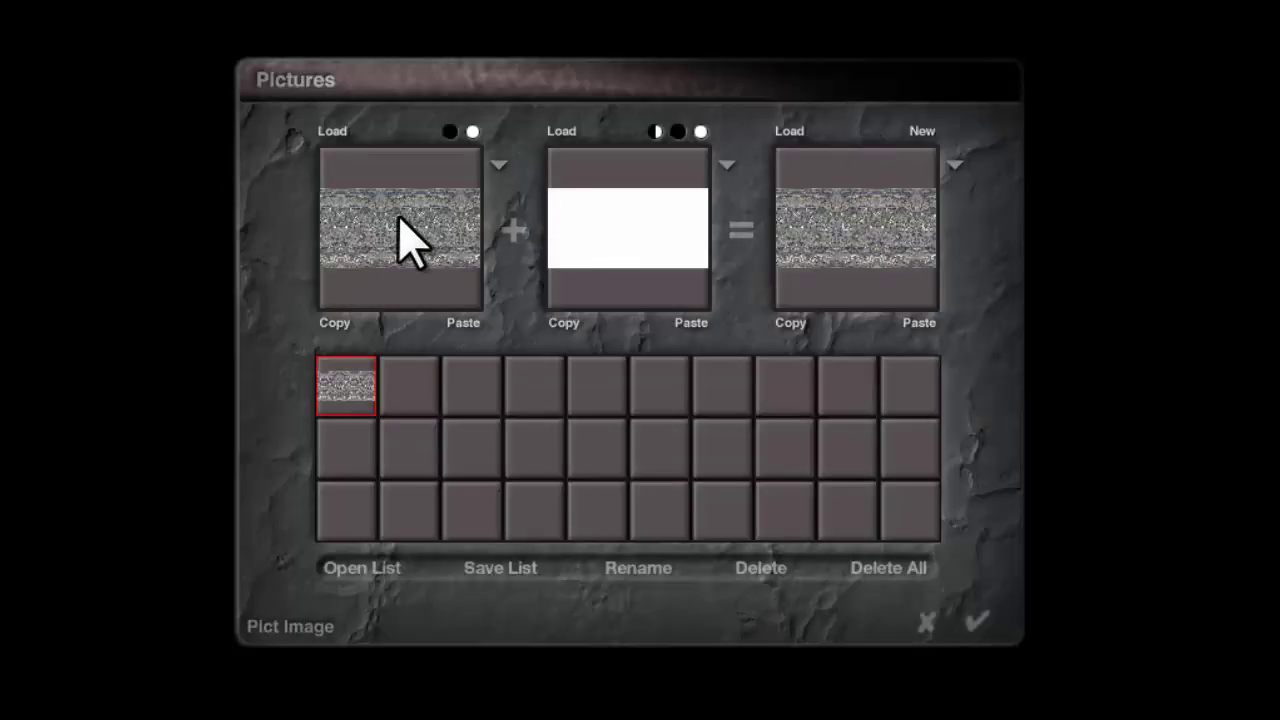
{"action": "left_click", "coordinate": [977, 622]}
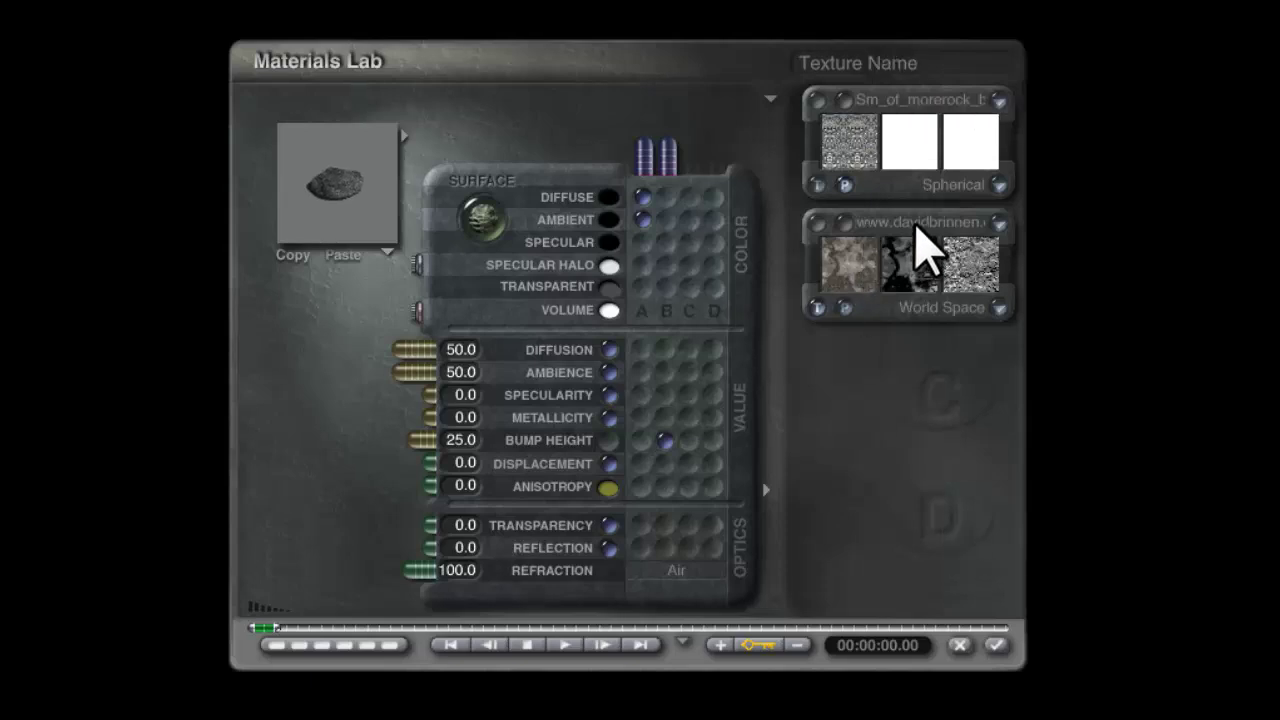
- Add the rock's second texture to the Cat texture category, then accept the material
{"action": "left_click", "coordinate": [922, 250]}
{"action": "scroll", "coordinate": [374, 518], "scroll_direction": "down", "scroll_amount": 2}
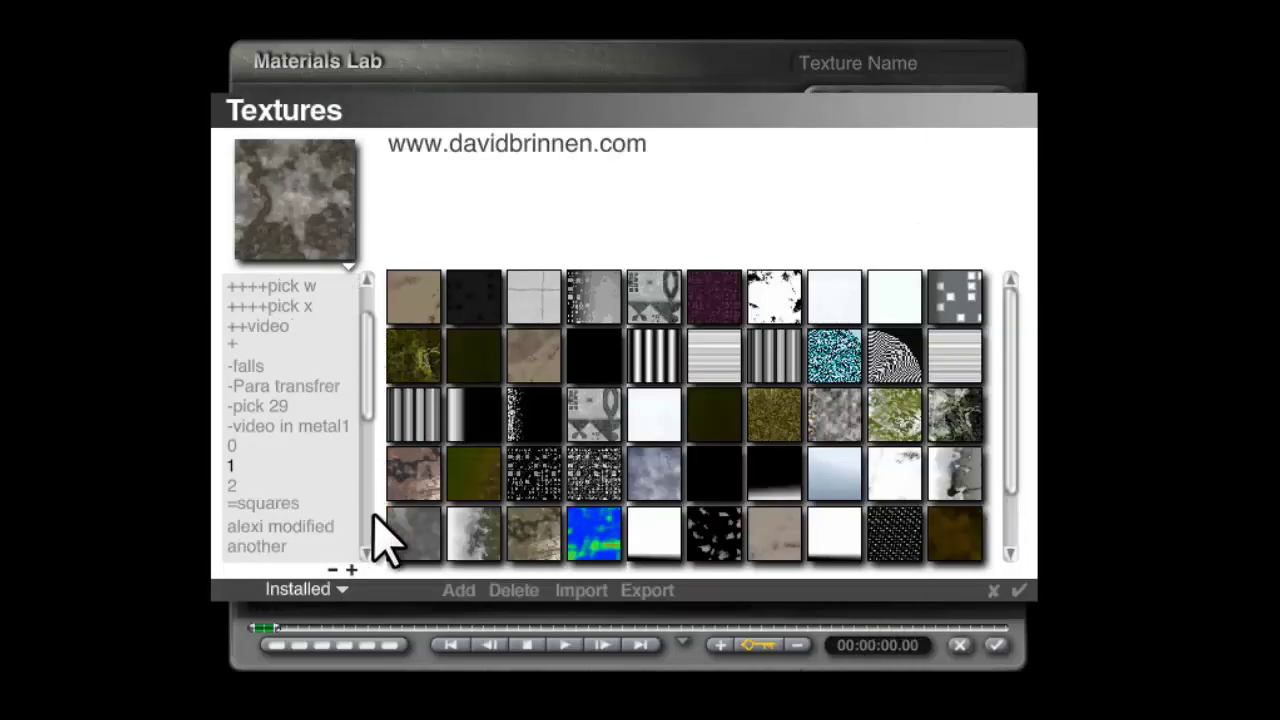
{"action": "scroll", "coordinate": [380, 545], "scroll_direction": "down", "scroll_amount": 10}
{"action": "left_click", "coordinate": [300, 488]}
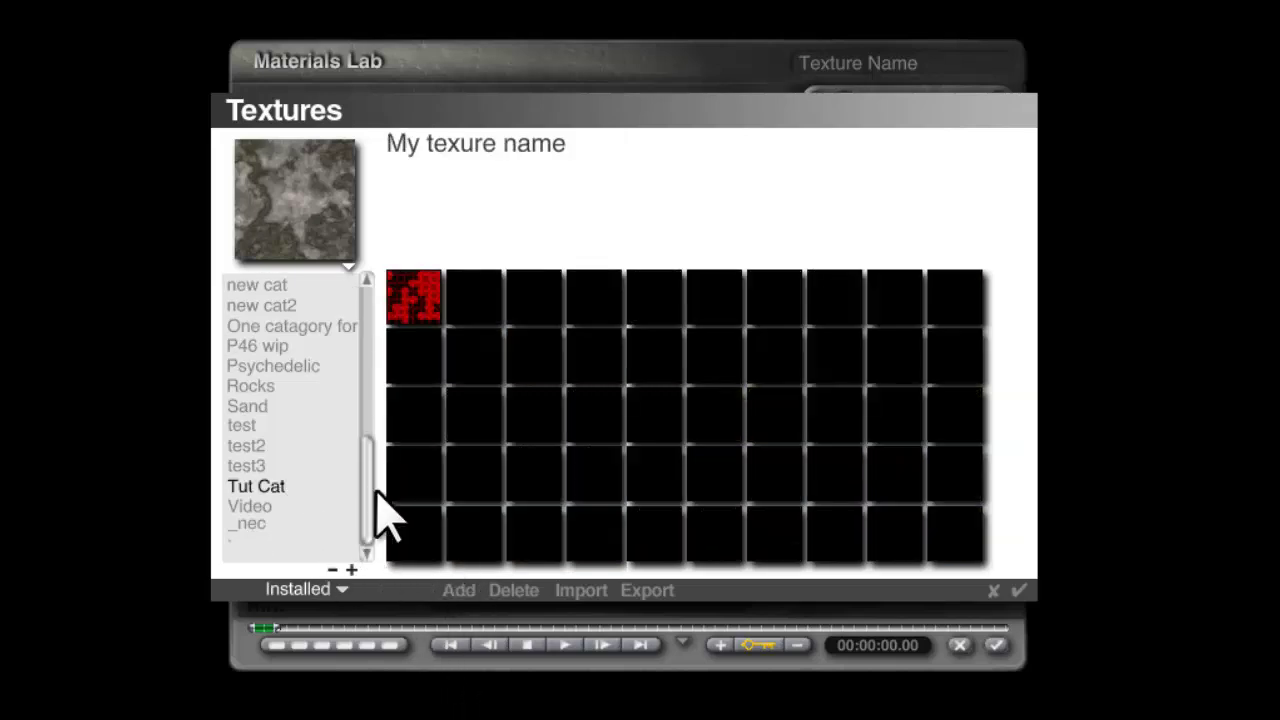
{"action": "scroll", "coordinate": [383, 514], "scroll_direction": "up", "scroll_amount": 10}
{"action": "left_click", "coordinate": [272, 490]}
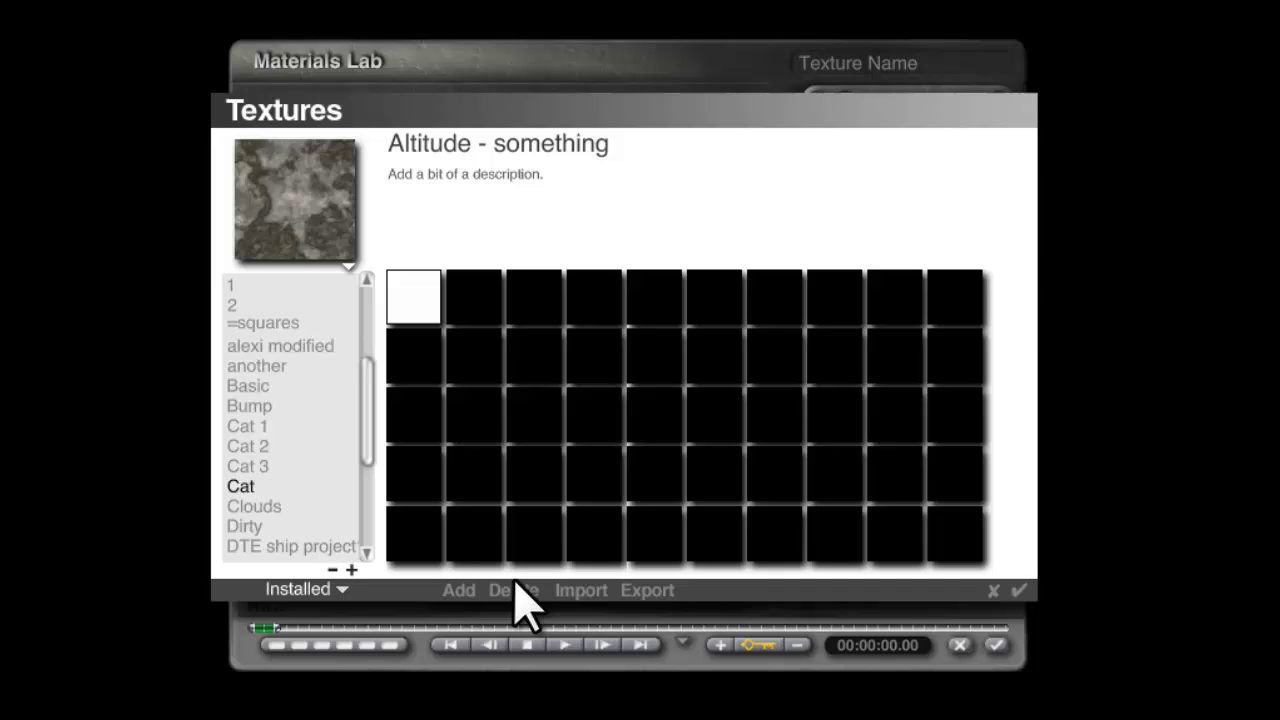
{"action": "left_click", "coordinate": [460, 590]}
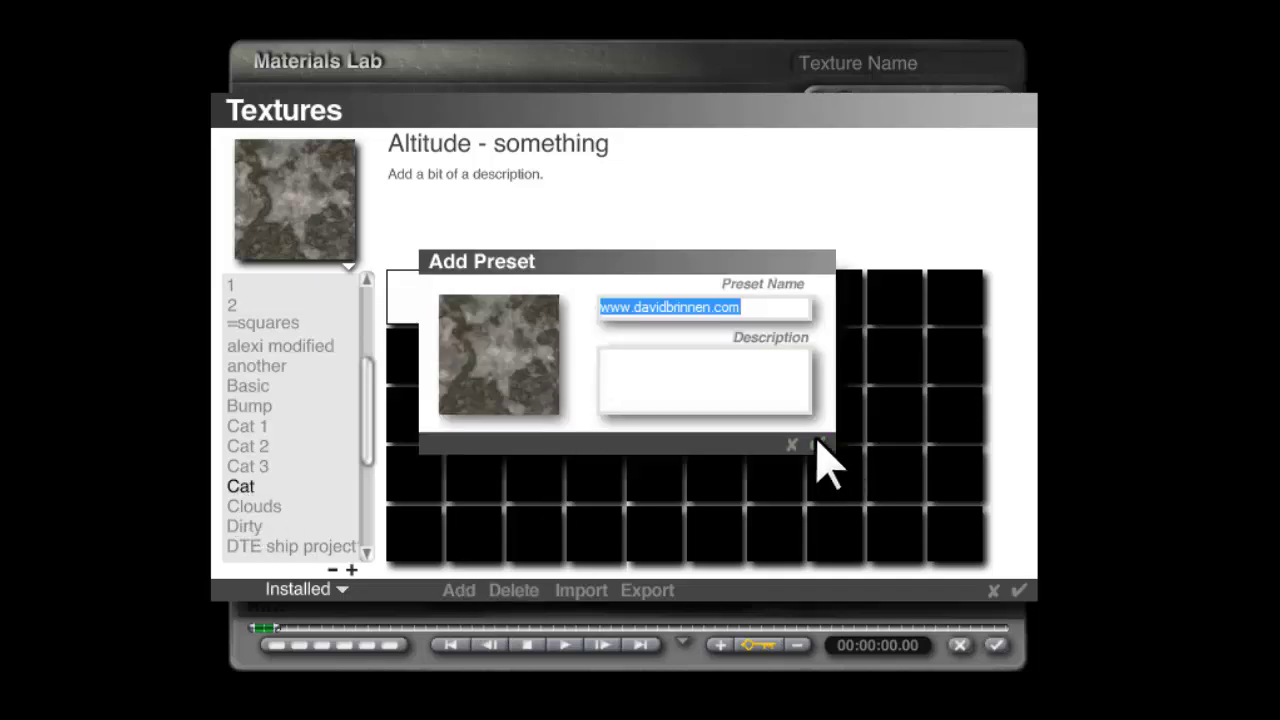
{"action": "left_click", "coordinate": [819, 444]}
{"action": "left_click", "coordinate": [1016, 591]}
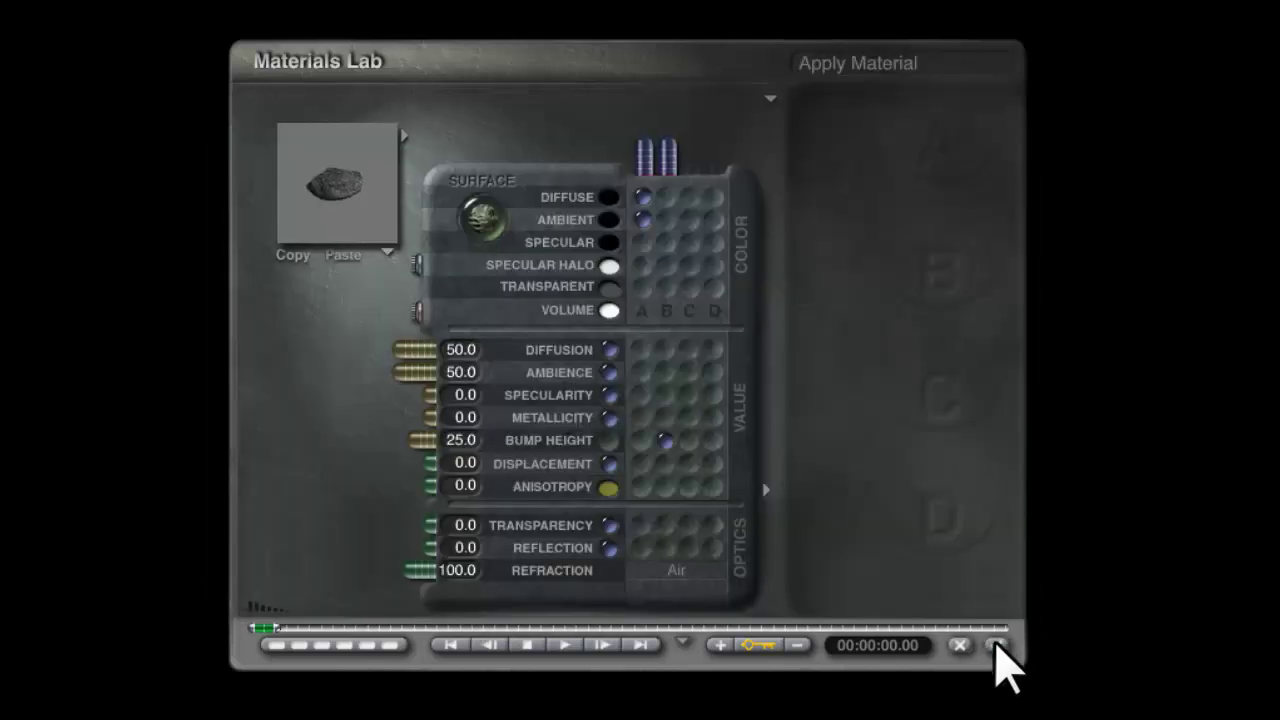
{"action": "left_click", "coordinate": [997, 645]}
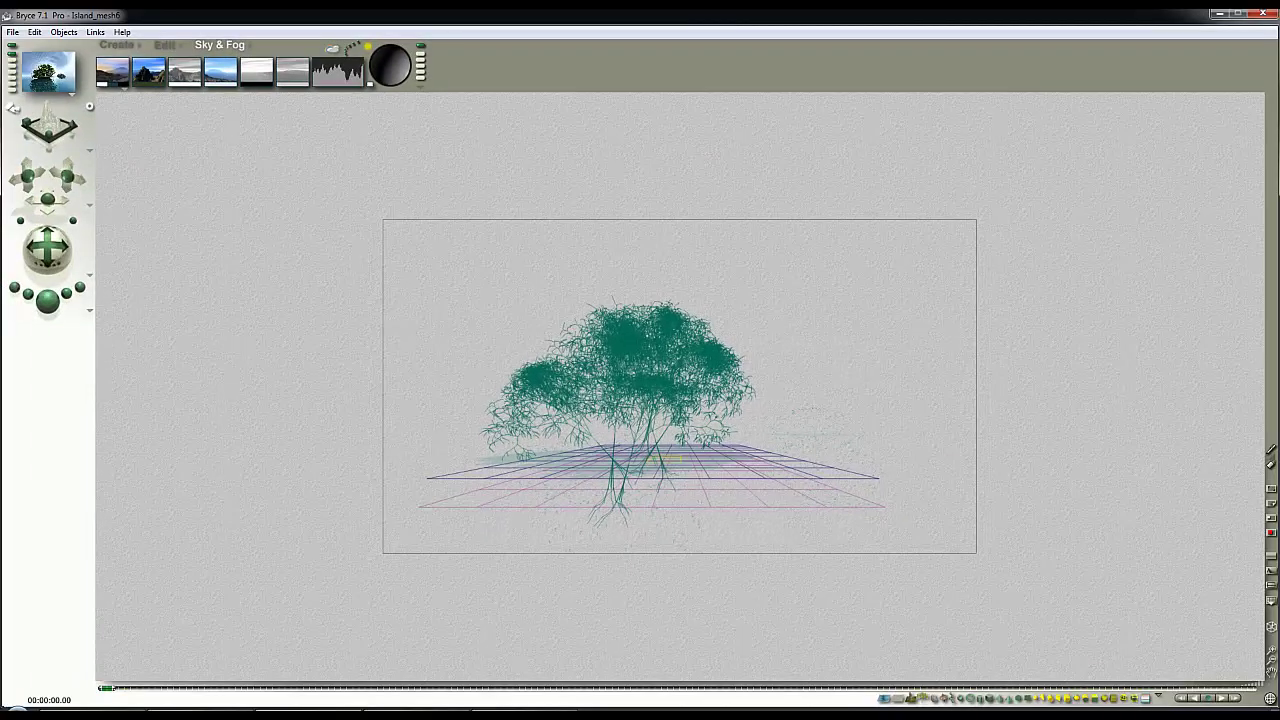
- Open Sunset_island_5 without saving Island_mesh6, switch to wireframe, and list objects under the pointer
{"action": "key", "text": "ctrl+n"}
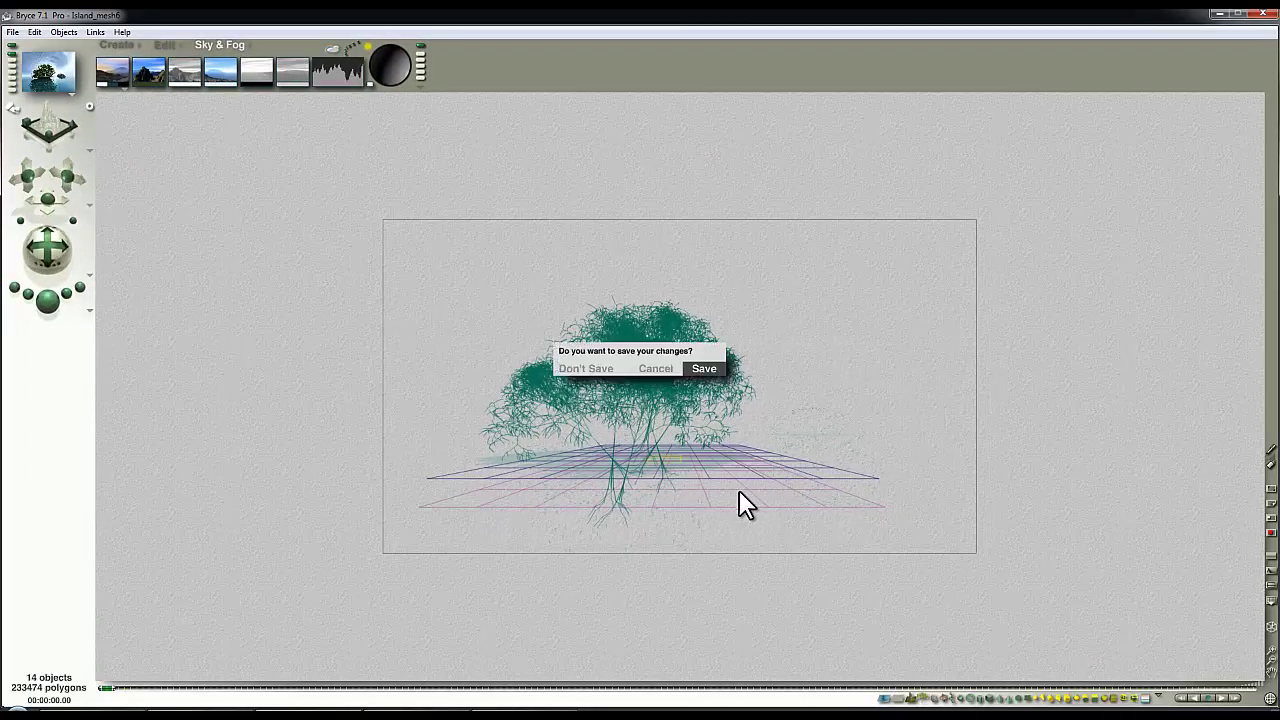
{"action": "left_click", "coordinate": [585, 369]}
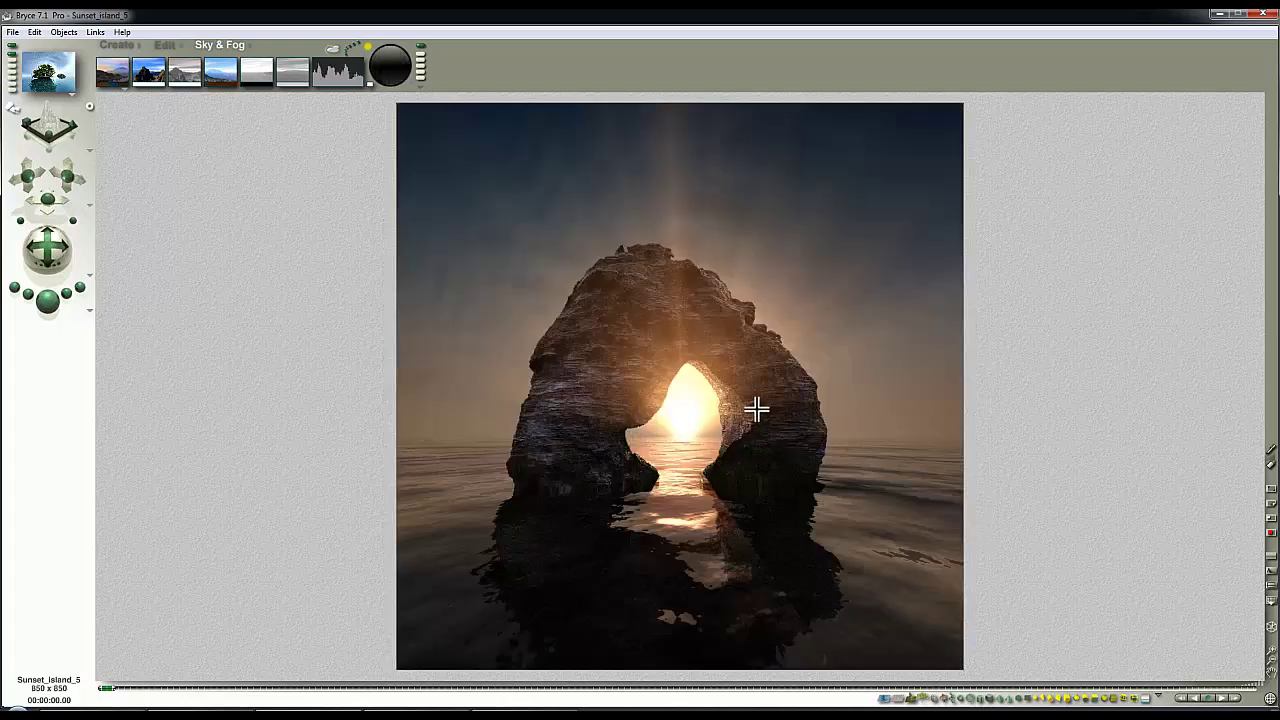
{"action": "left_click", "coordinate": [725, 365]}
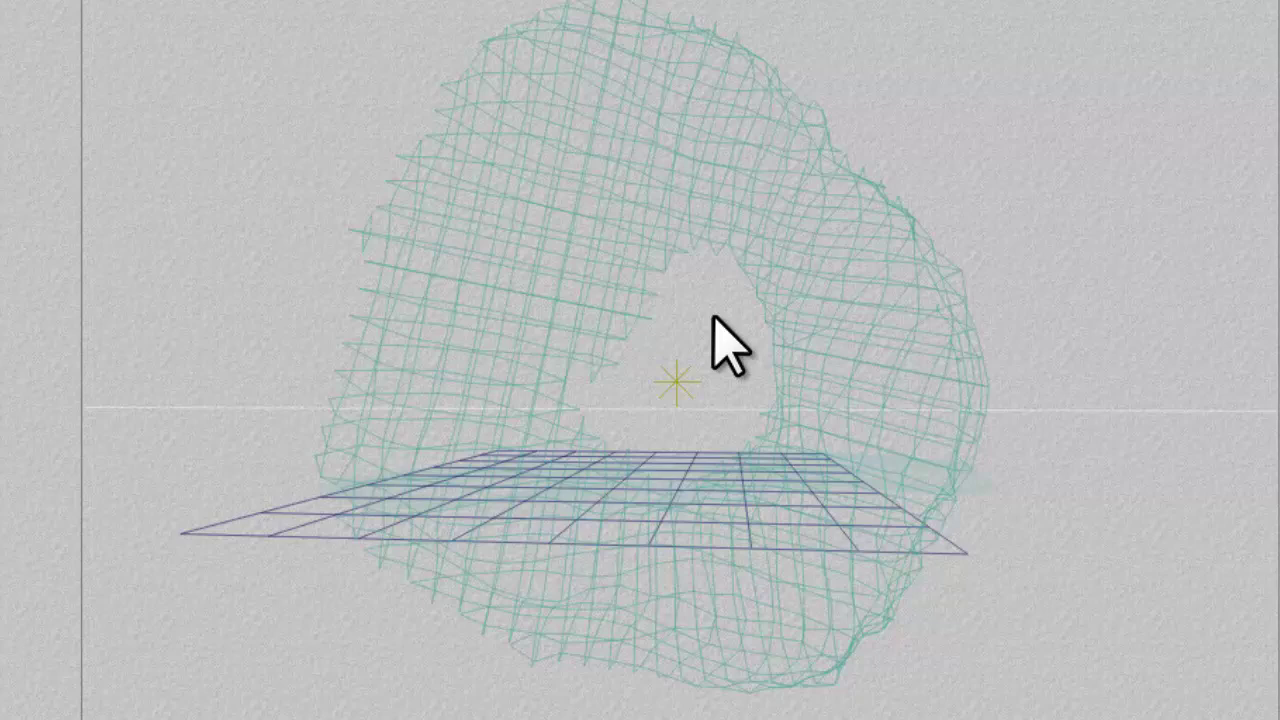
{"action": "right_click", "coordinate": [695, 402]}
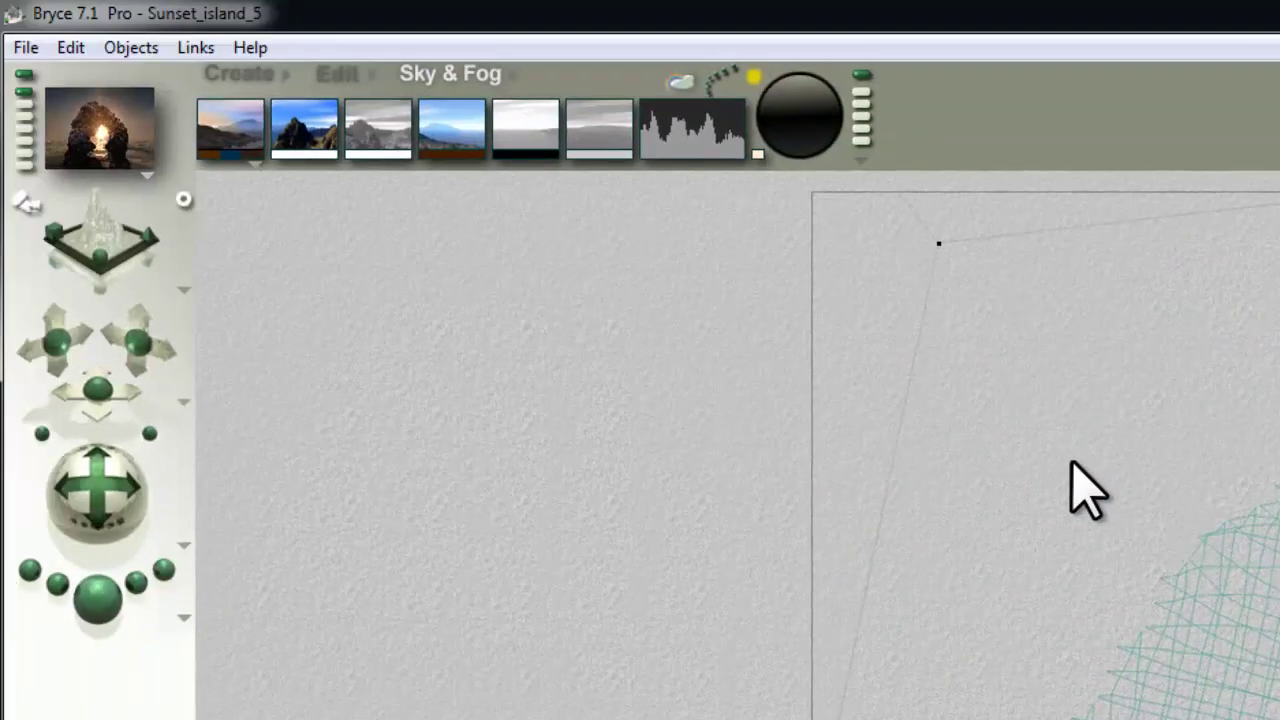
- Store the 2D Face 2_sunburst_filter object as a preset under the Cat category, then close the library
{"action": "left_click", "coordinate": [296, 74]}
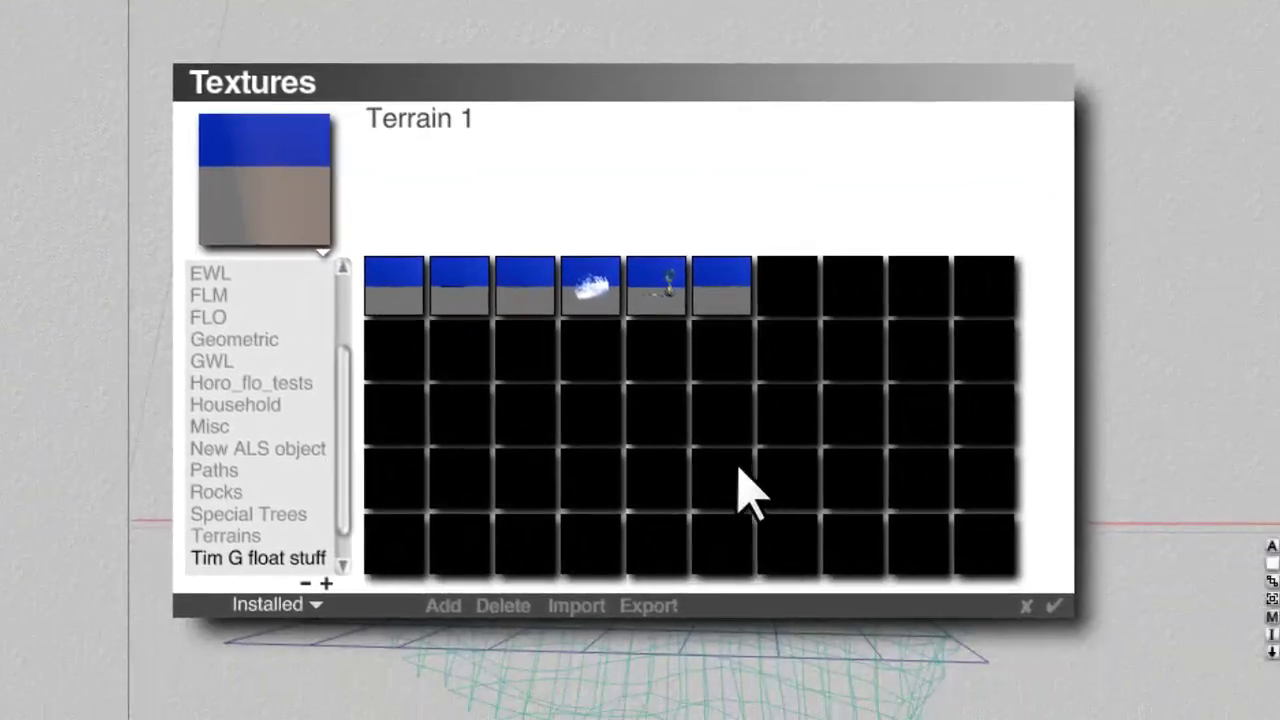
{"action": "left_click_drag", "start_coordinate": [343, 463], "coordinate": [343, 340]}
{"action": "left_click", "coordinate": [205, 405]}
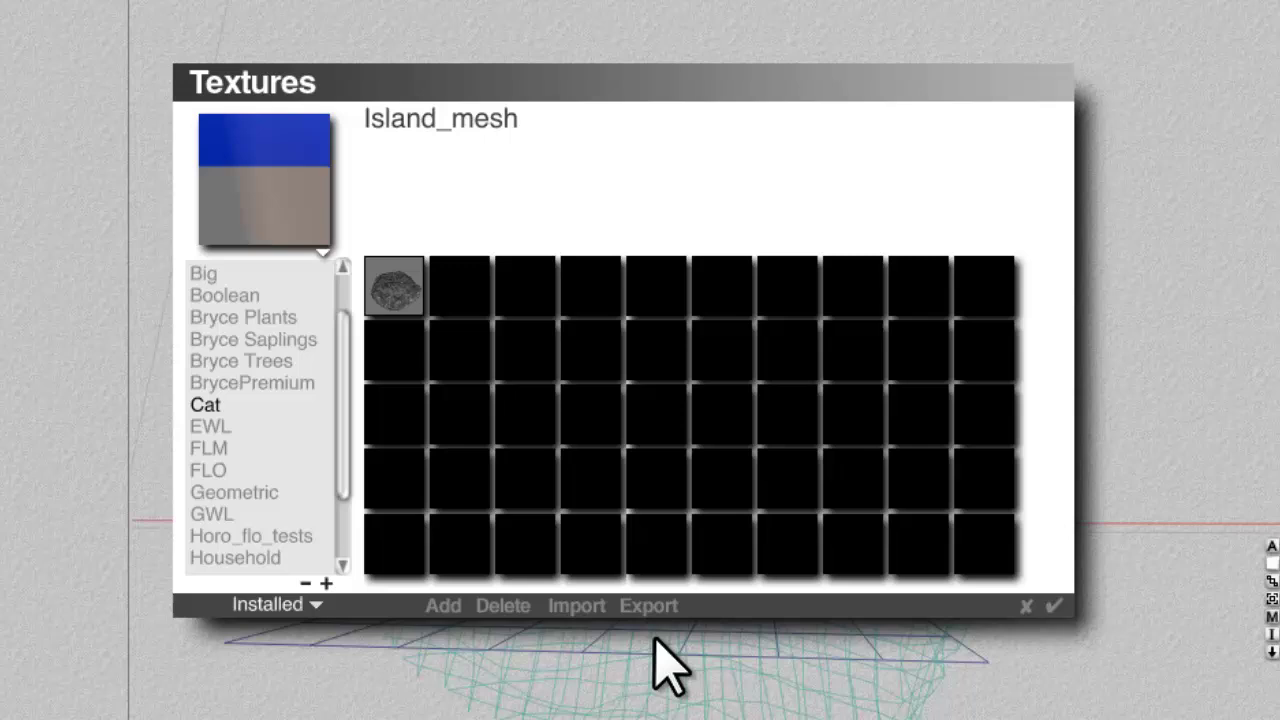
{"action": "left_click", "coordinate": [443, 605]}
{"action": "left_click", "coordinate": [834, 448]}
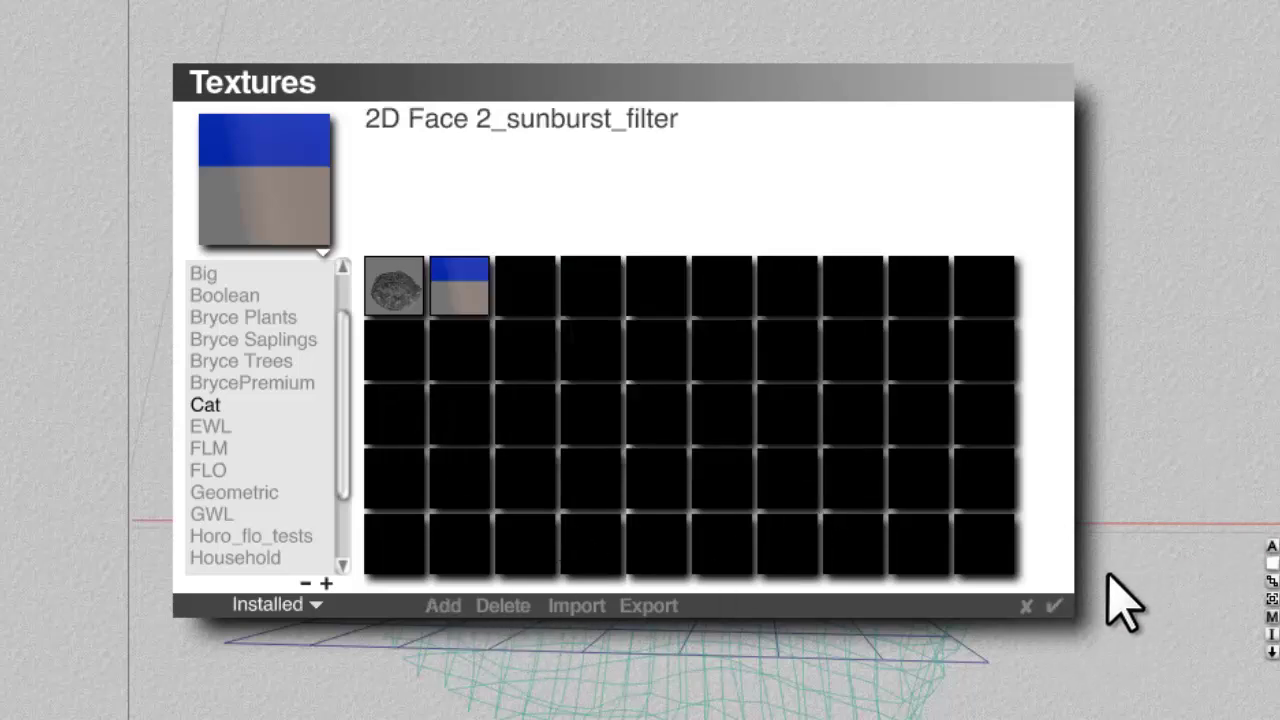
{"action": "key", "text": "Return"}
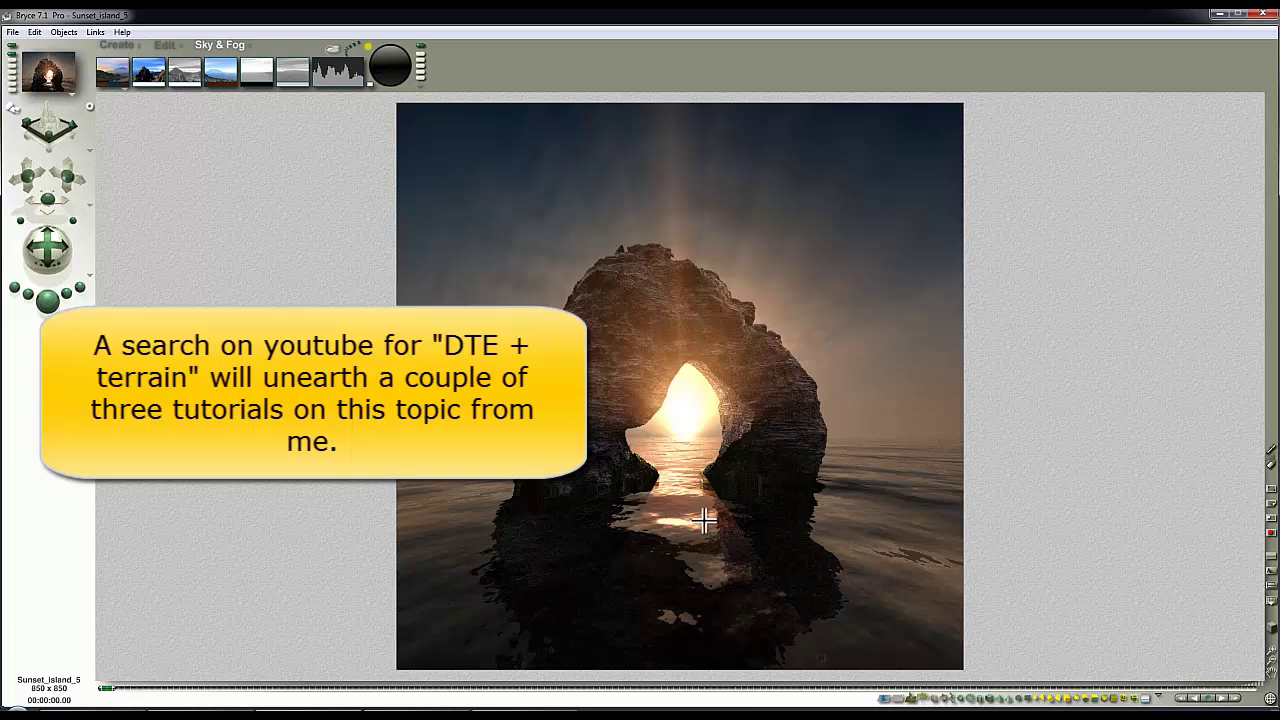
{"action": "left_click", "coordinate": [739, 523]}
- Select the flat water grid and open texture B of its material in the Deep Texture Editor
{"action": "left_click", "coordinate": [795, 520], "text": "ctrl"}
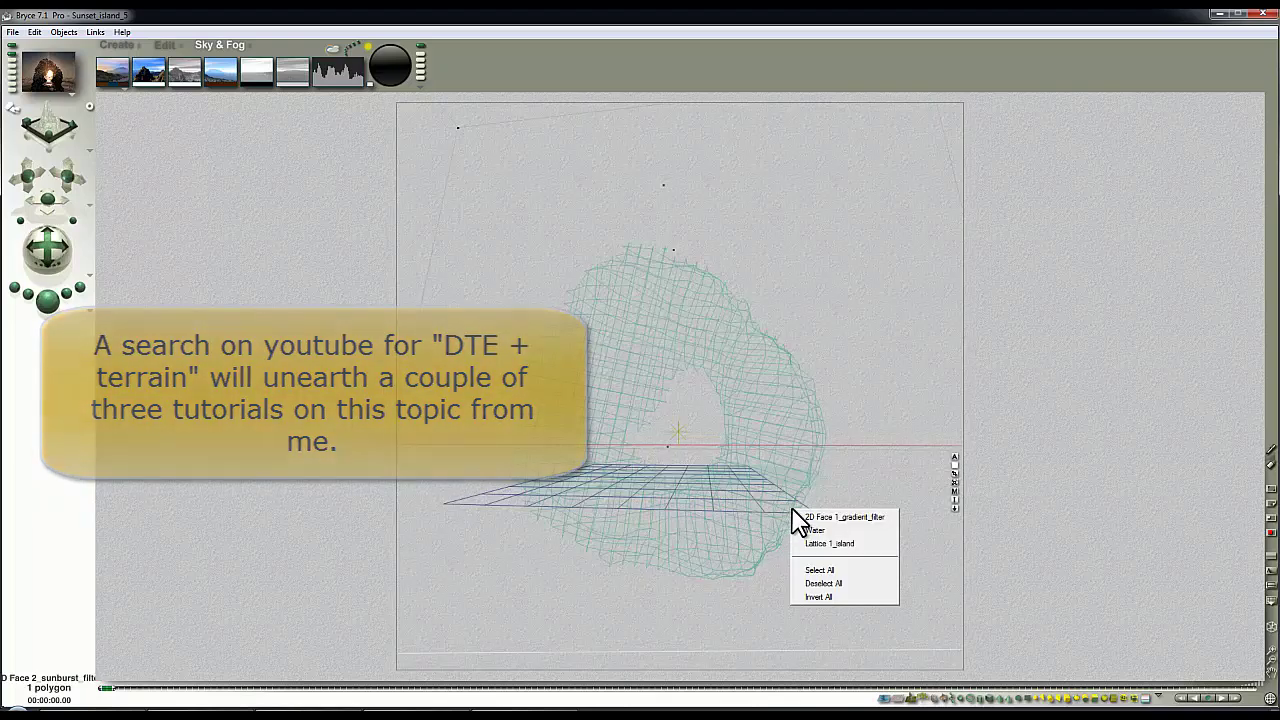
{"action": "left_click", "coordinate": [814, 535]}
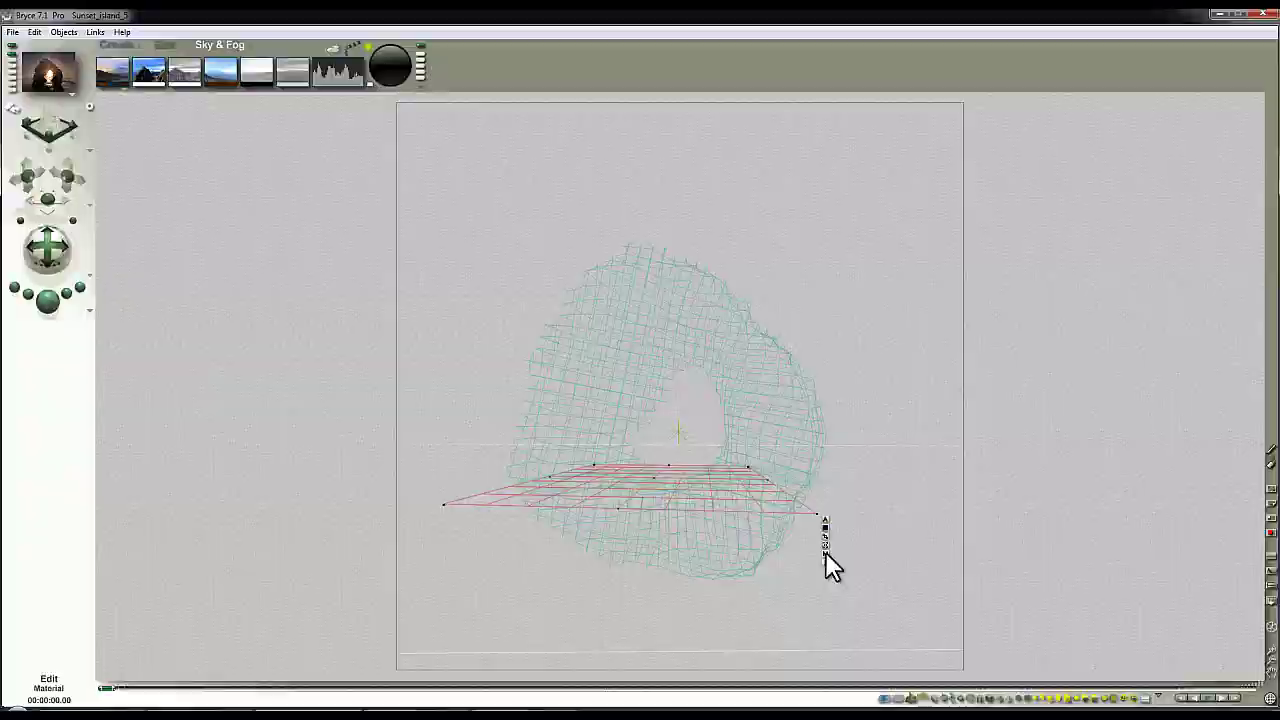
{"action": "left_click", "coordinate": [825, 552]}
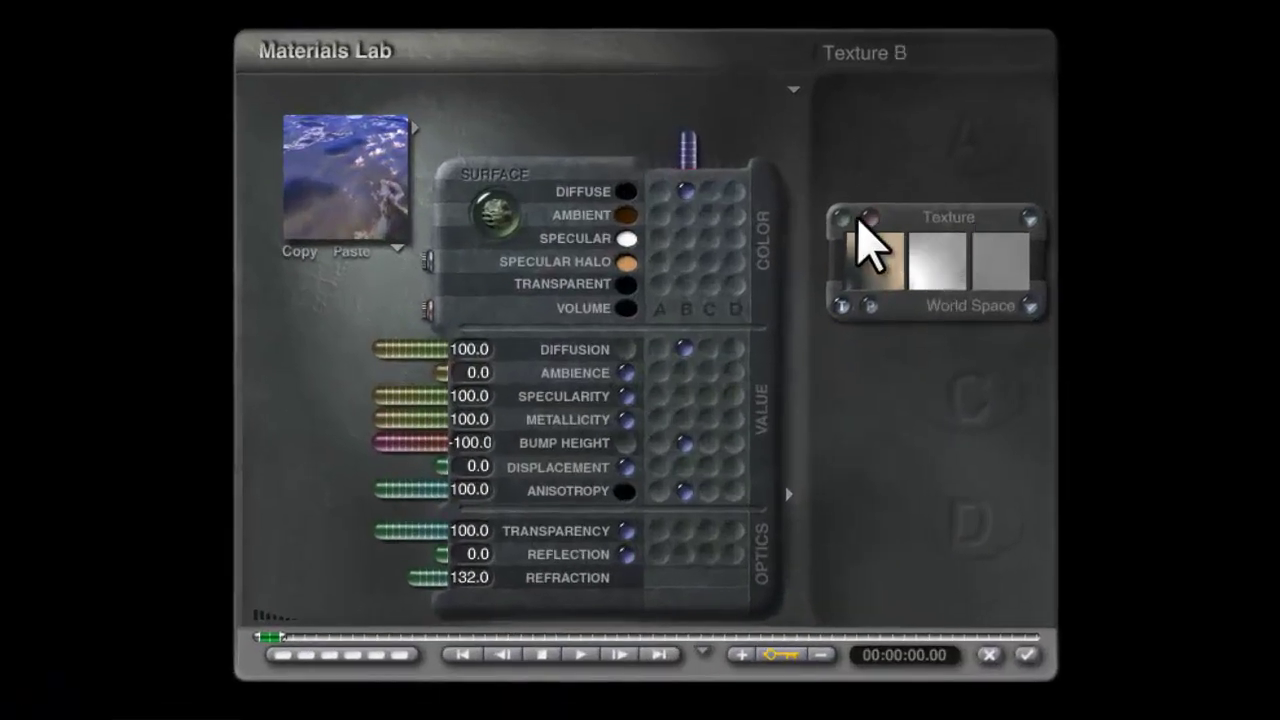
{"action": "left_click", "coordinate": [863, 232]}
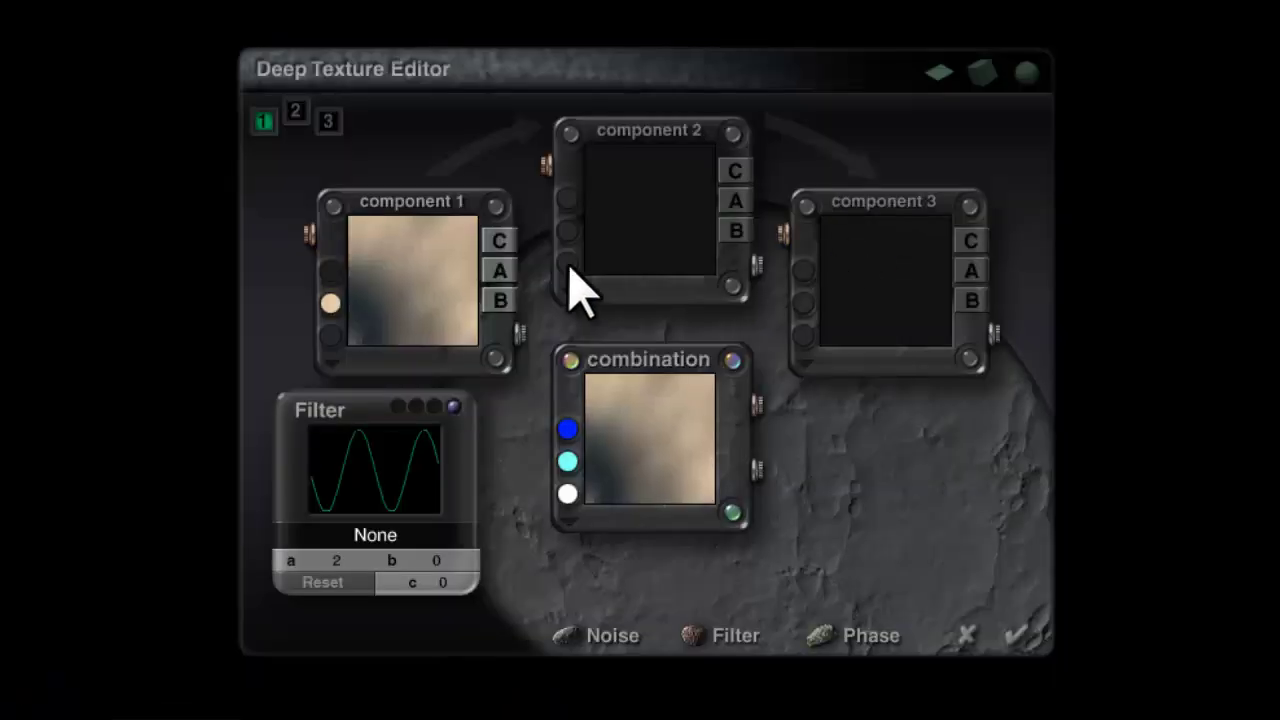
- Set component 1's output to bump map and accept the deep texture
{"action": "left_click", "coordinate": [494, 300]}
{"action": "left_click", "coordinate": [494, 271]}
{"action": "left_click", "coordinate": [498, 270]}
{"action": "left_click", "coordinate": [499, 241]}
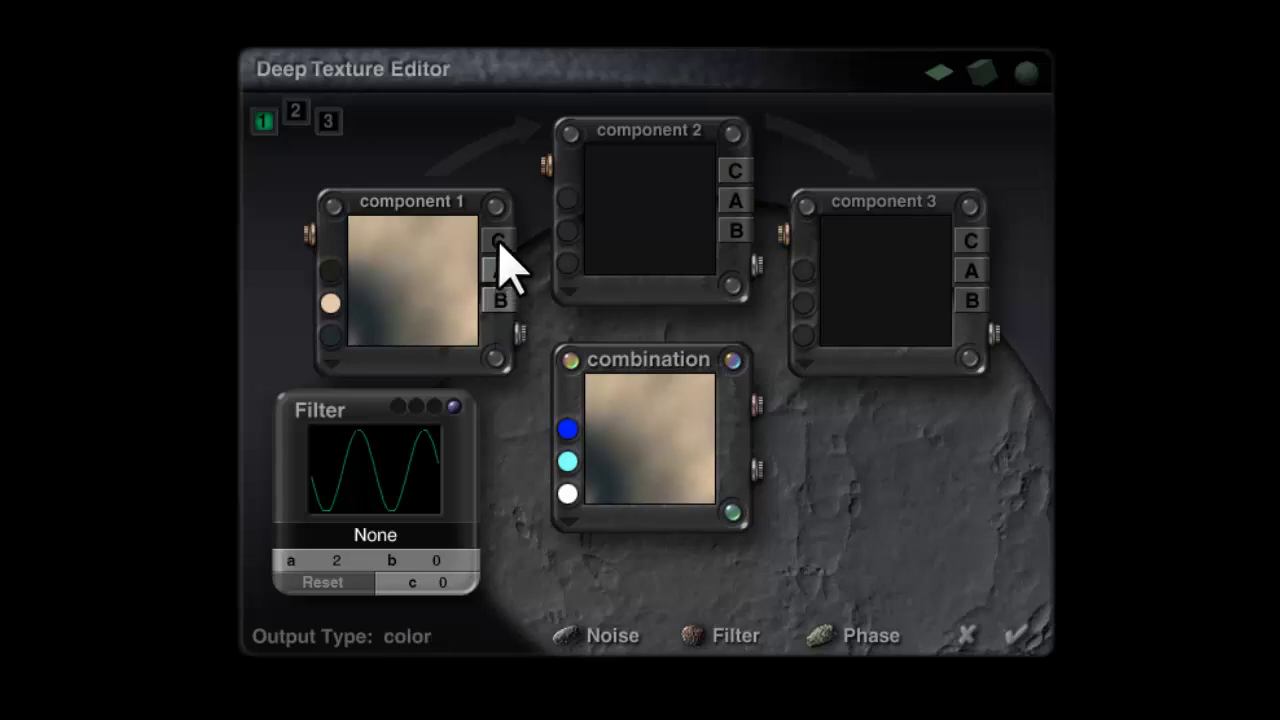
{"action": "left_click", "coordinate": [499, 300]}
{"action": "left_click", "coordinate": [499, 271]}
{"action": "left_click", "coordinate": [499, 241]}
{"action": "left_click", "coordinate": [499, 300]}
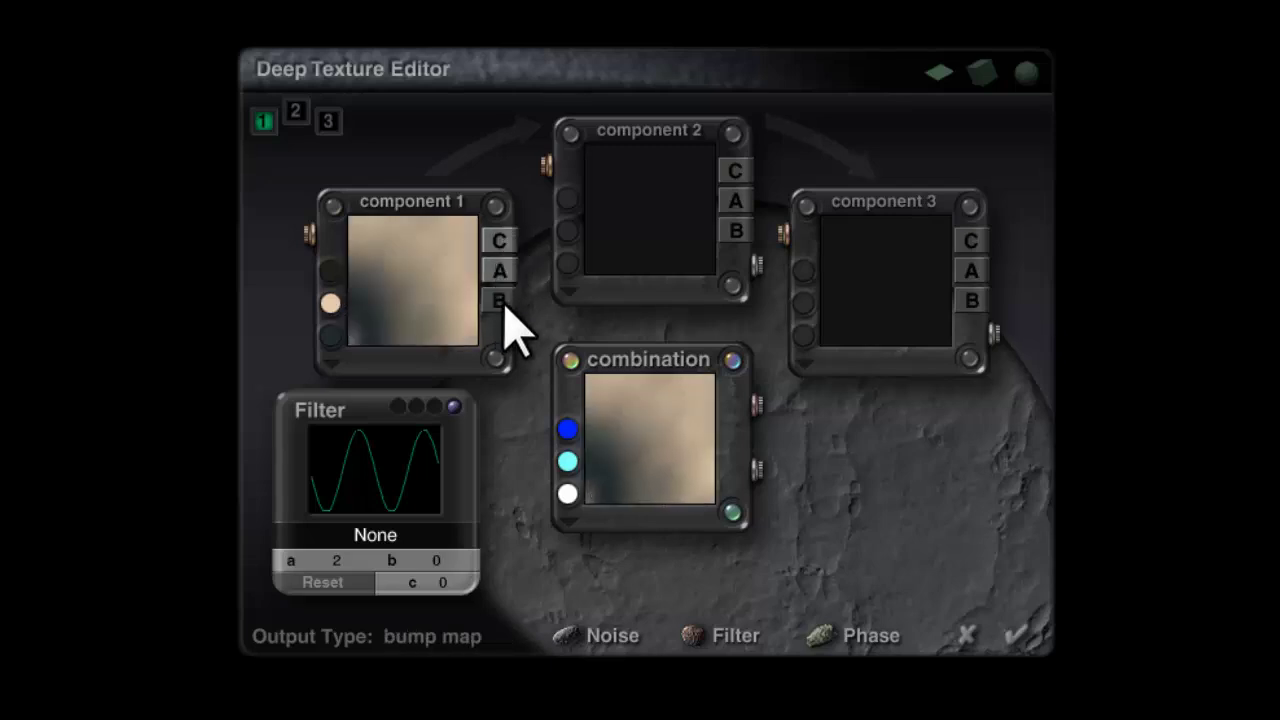
{"action": "left_click", "coordinate": [1018, 637]}
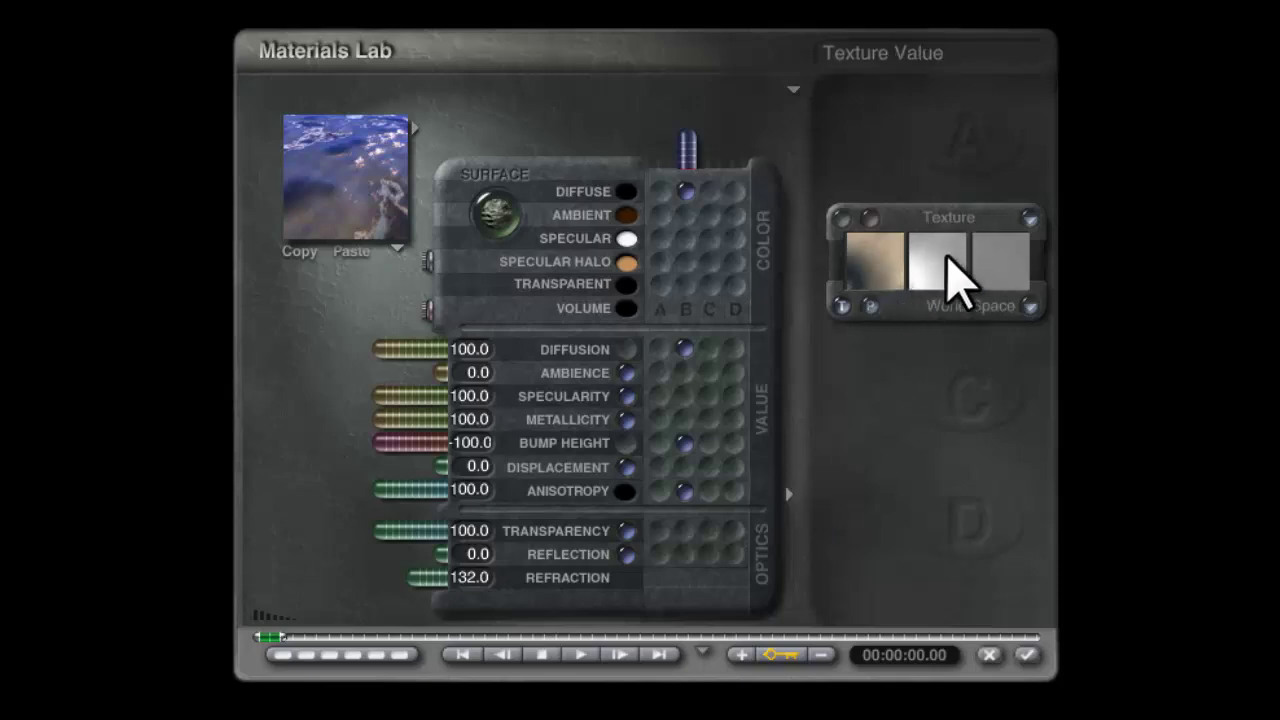
- Add the current texture to the Cat texture library as the preset 'Texture'
{"action": "left_click", "coordinate": [940, 228]}
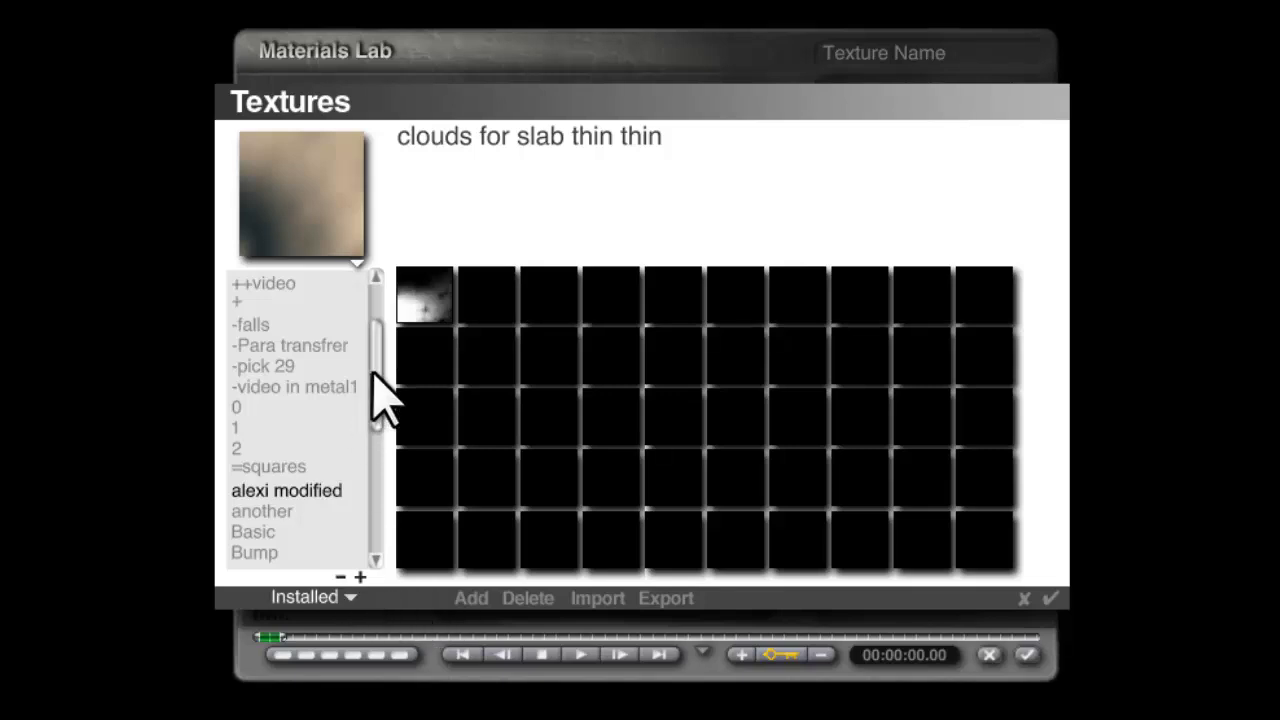
{"action": "scroll", "coordinate": [380, 420], "scroll_direction": "down", "scroll_amount": 3}
{"action": "left_click", "coordinate": [252, 492]}
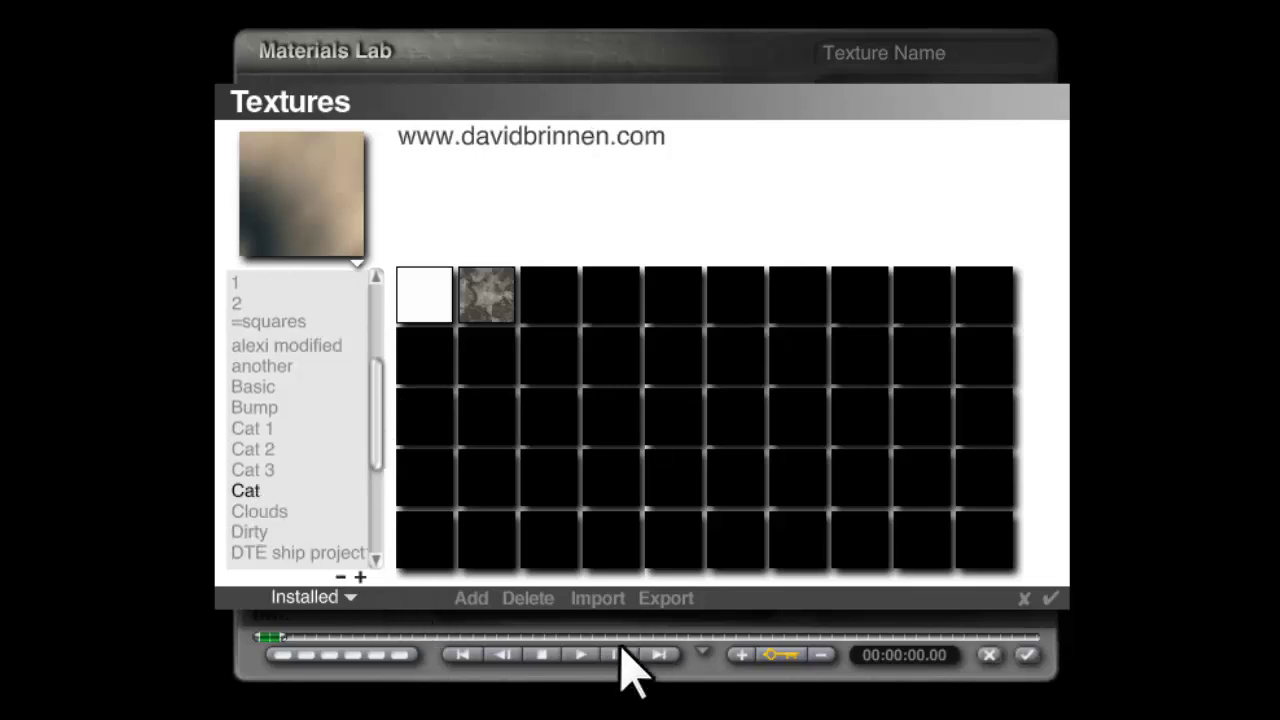
{"action": "left_click", "coordinate": [472, 598]}
{"action": "left_click", "coordinate": [841, 447]}
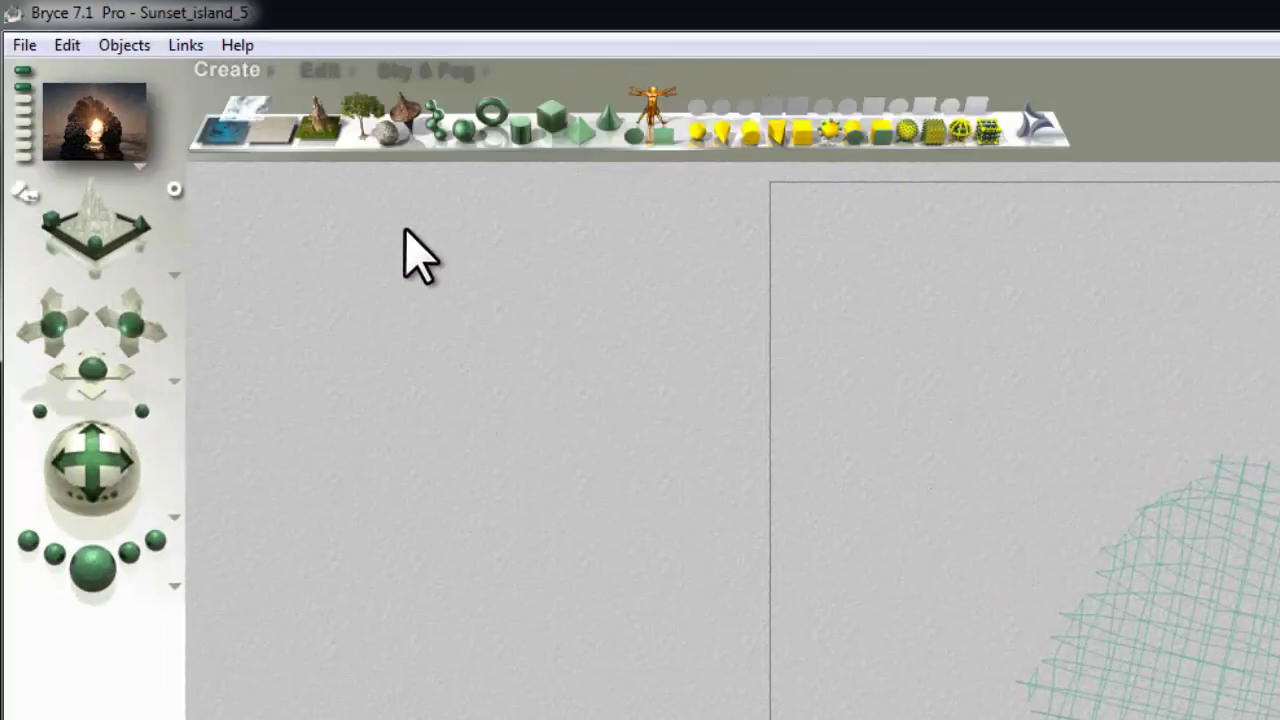
- Add a new terrain, centre it on the horizon, and open it in the Terrain Editor
{"action": "left_click", "coordinate": [320, 132]}
{"action": "left_click_drag", "start_coordinate": [1271, 488], "coordinate": [594, 341]}
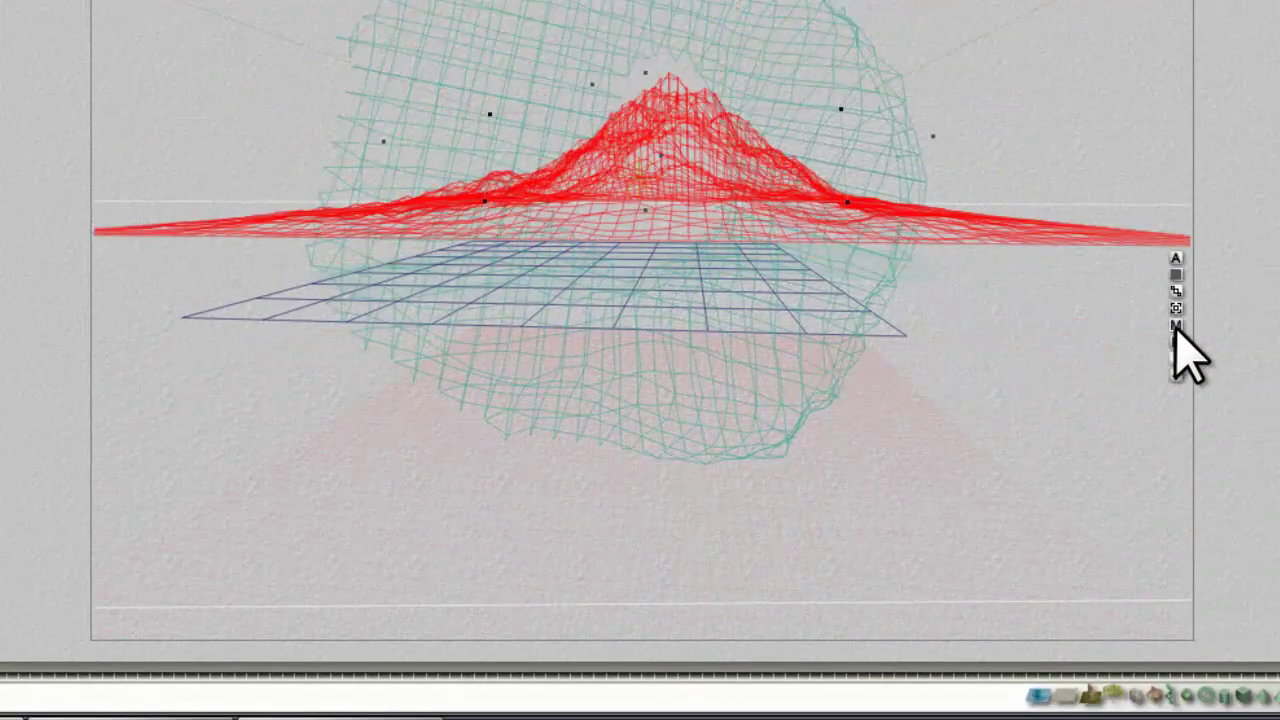
{"action": "left_click", "coordinate": [1176, 342]}
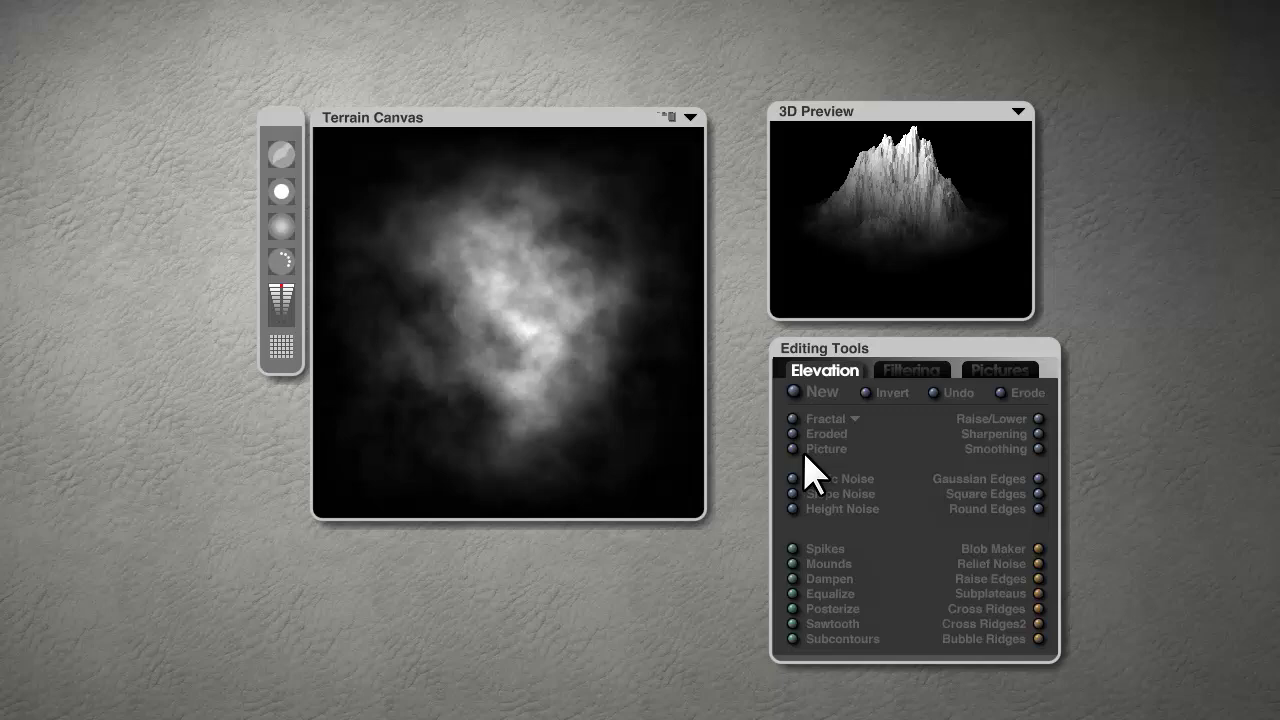
{"action": "left_click", "coordinate": [808, 377]}
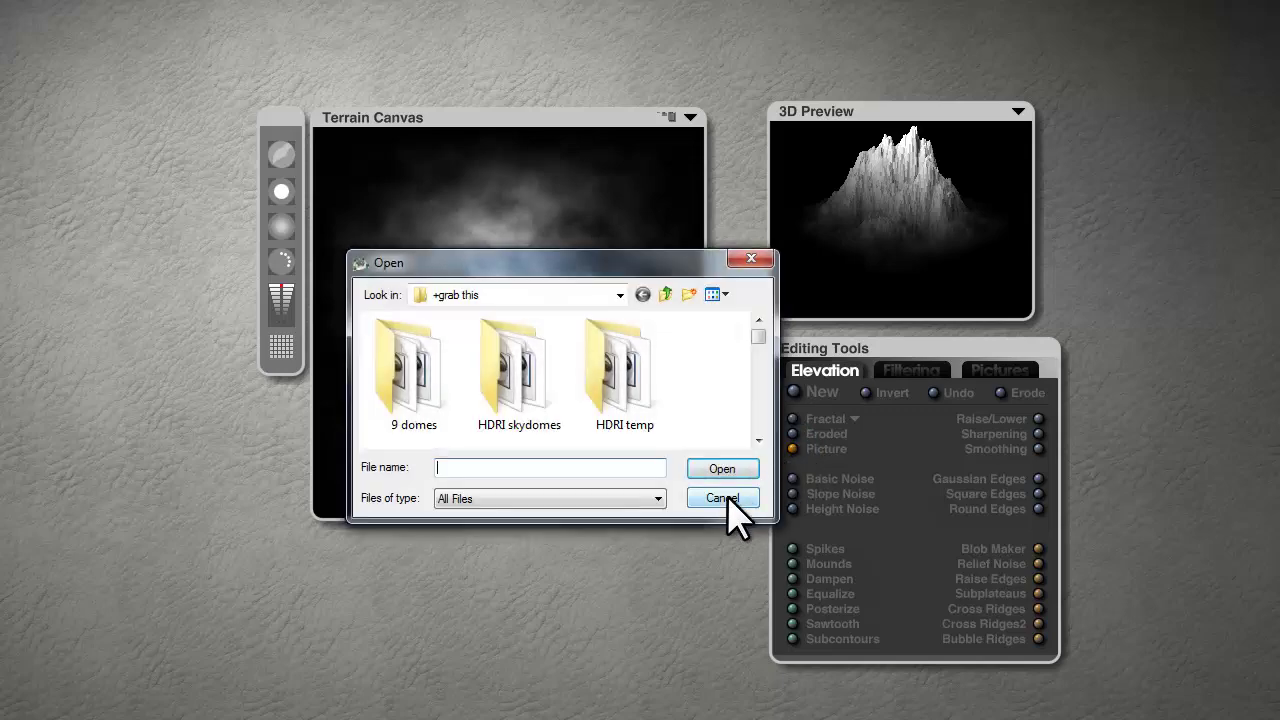
{"action": "left_click", "coordinate": [724, 499]}
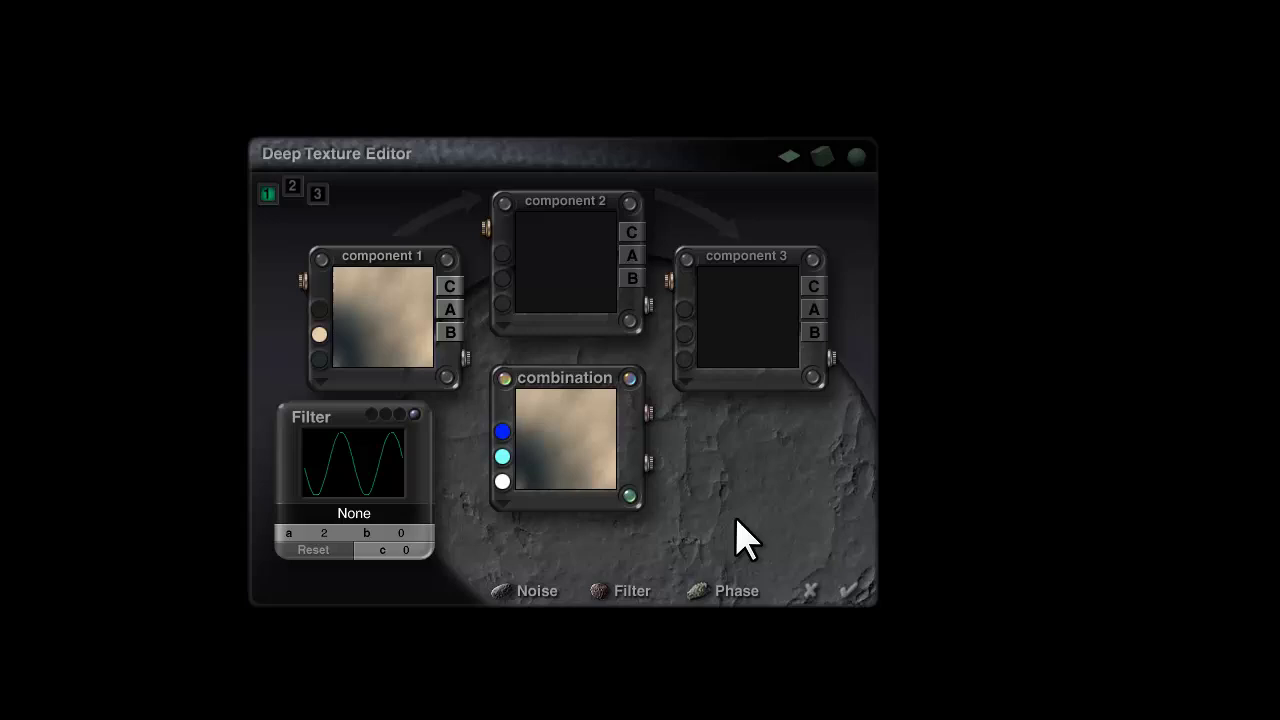
- Load the saved Texture preset as the terrain's deep texture with alpha channel output
{"action": "left_click", "coordinate": [650, 412]}
{"action": "left_click", "coordinate": [485, 335]}
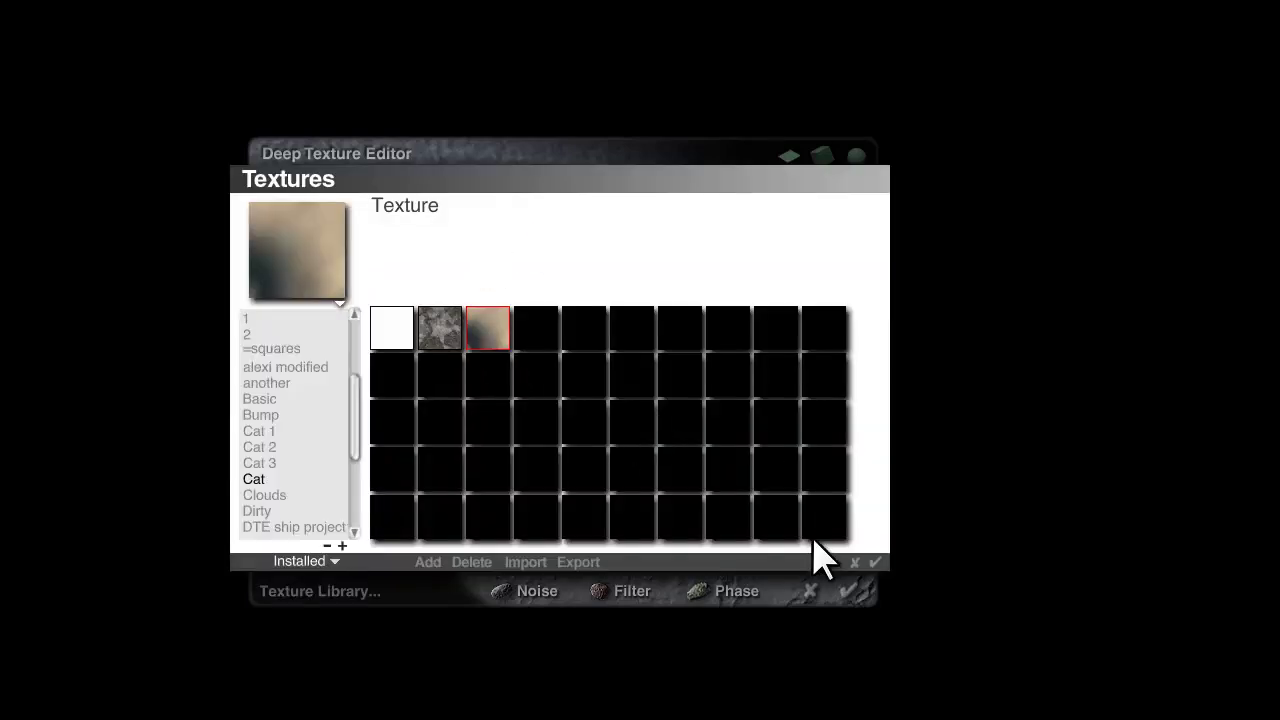
{"action": "left_click", "coordinate": [876, 563]}
{"action": "left_click", "coordinate": [448, 287]}
{"action": "left_click", "coordinate": [448, 310]}
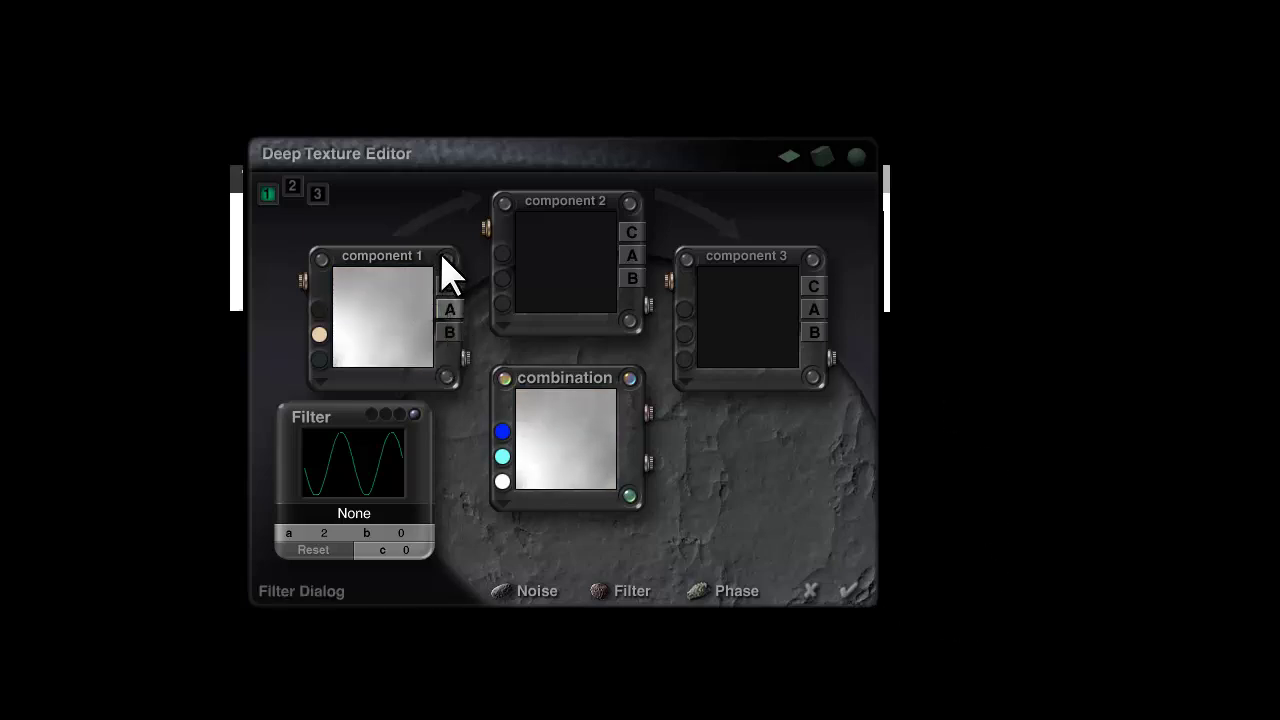
- Raise component 1's noise frequency to about 1248 and apply the texture to the terrain
{"action": "left_click", "coordinate": [382, 260]}
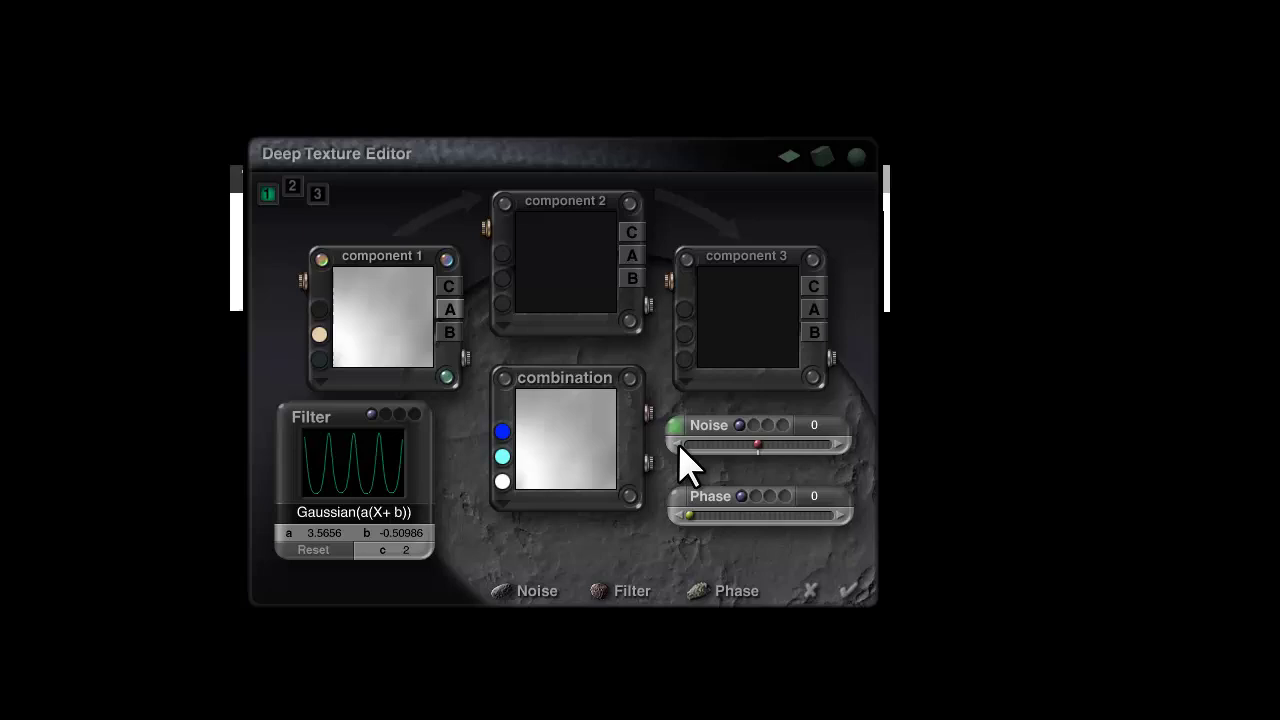
{"action": "left_click", "coordinate": [680, 445]}
{"action": "left_click_drag", "start_coordinate": [579, 352], "coordinate": [580, 351]}
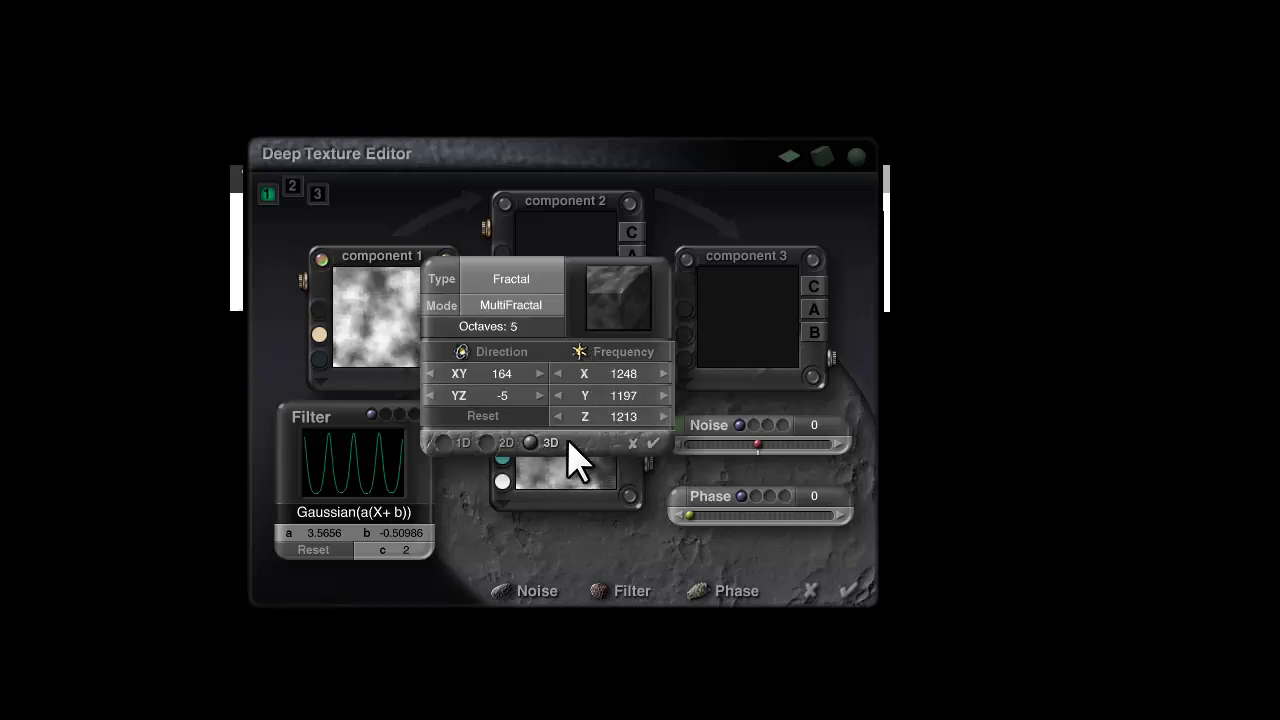
{"action": "left_click", "coordinate": [652, 442]}
{"action": "left_click", "coordinate": [849, 592]}
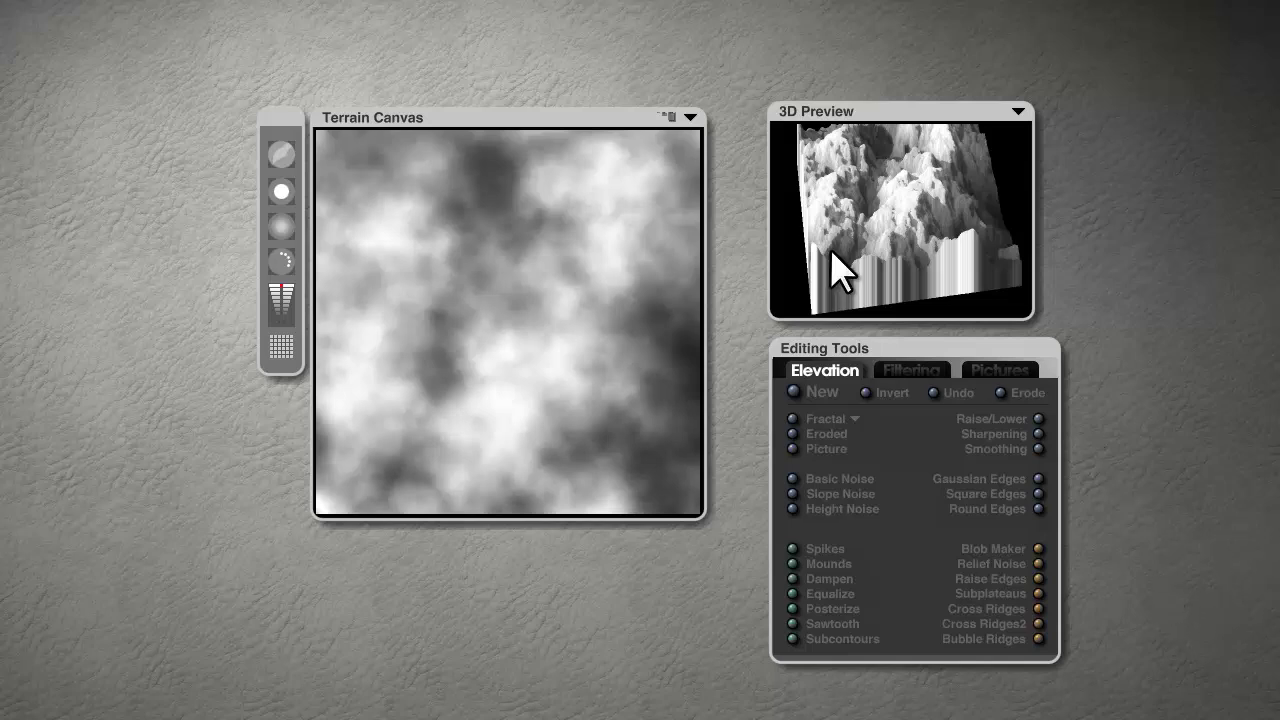
- Revert the Terrain Canvas to the original single-peaked mountain from its options menu
{"action": "left_click", "coordinate": [690, 118]}
{"action": "left_click", "coordinate": [748, 194]}
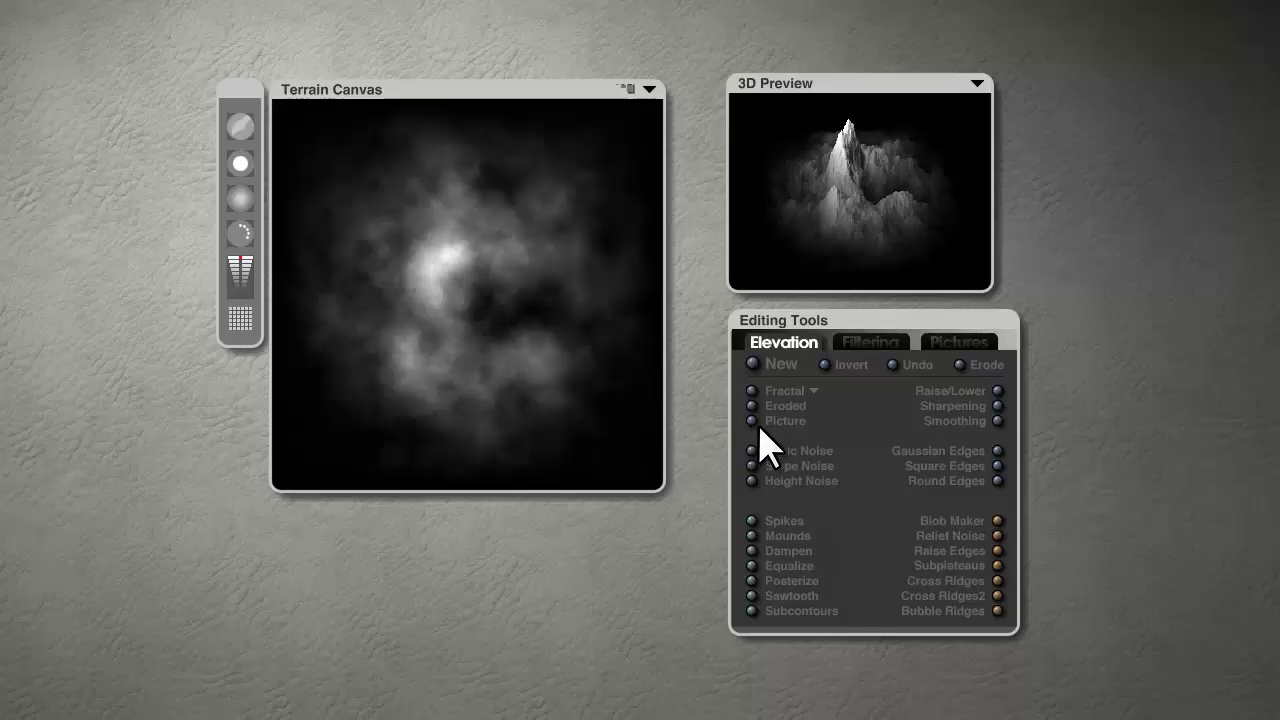
- Keep the 512 ultra-fine grid resolution and brush the cloudy noise texture across the Terrain Canvas
{"action": "left_click", "coordinate": [241, 318]}
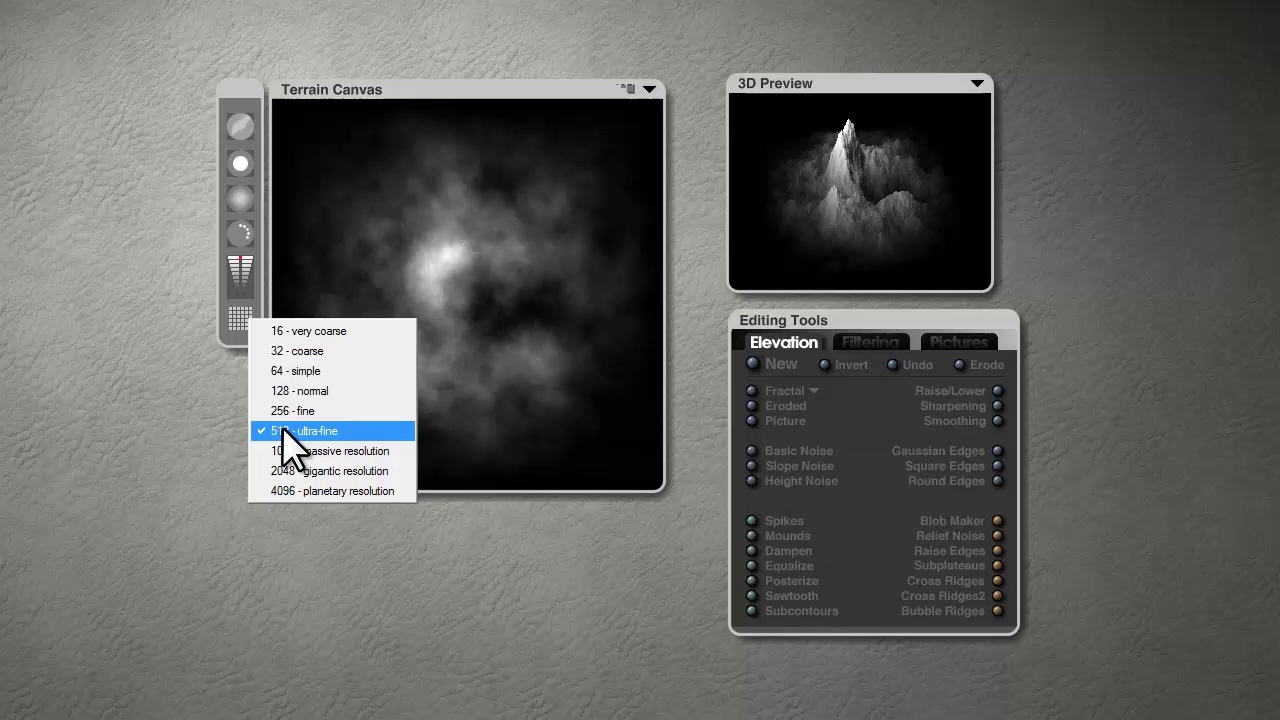
{"action": "left_click", "coordinate": [94, 364]}
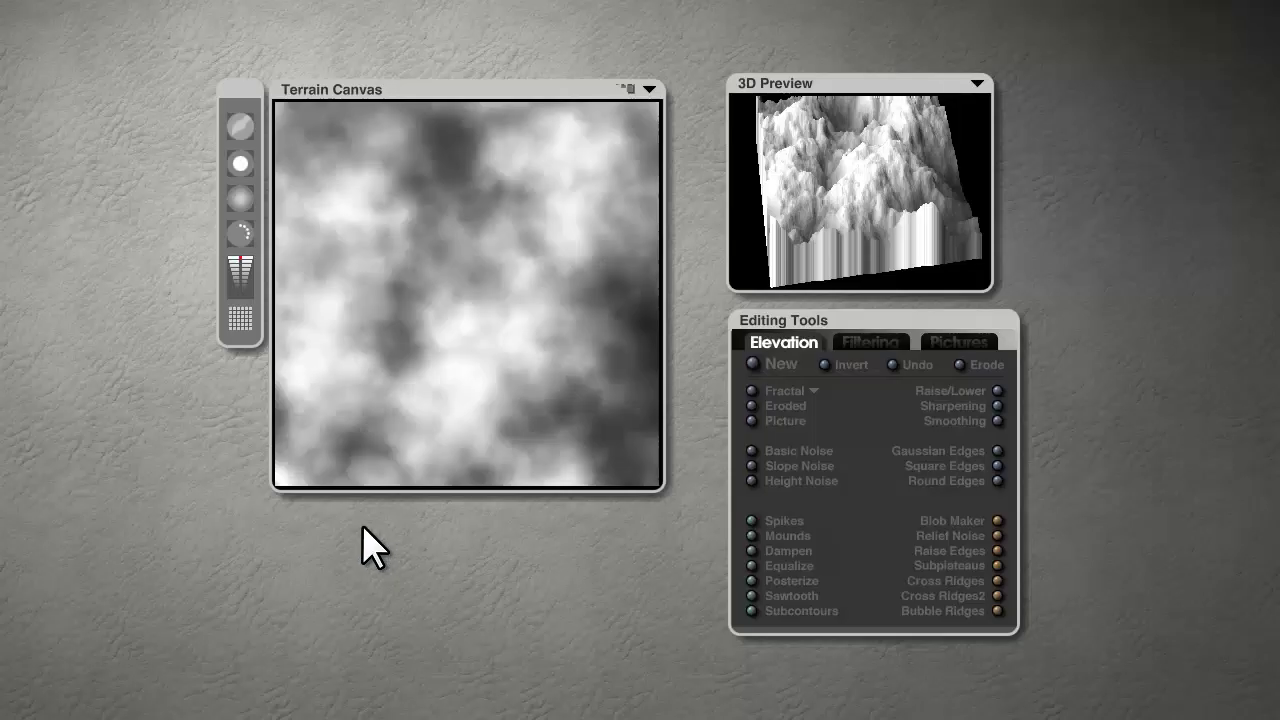
{"action": "mouse_move", "coordinate": [375, 440]}
{"action": "left_mouse_down"}
{"action": "mouse_move", "coordinate": [406, 246]}
{"action": "mouse_move", "coordinate": [291, 437]}
{"action": "mouse_move", "coordinate": [640, 488]}
{"action": "left_mouse_up"}
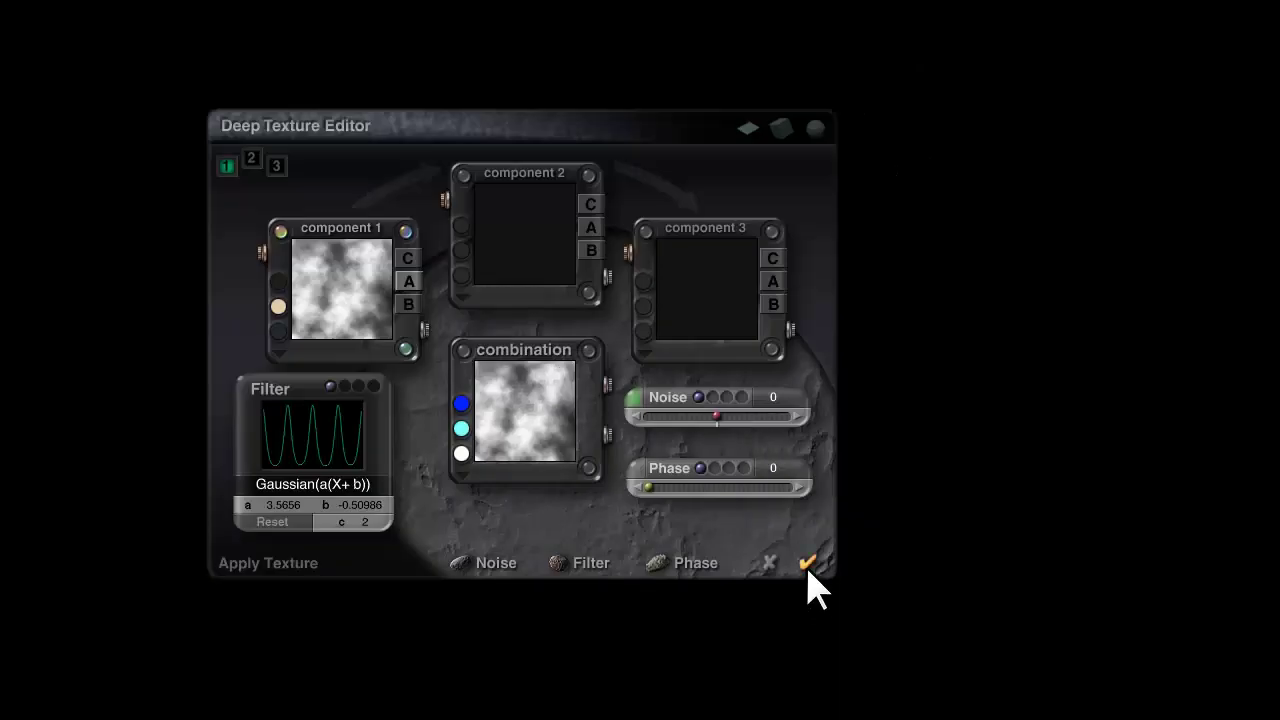
- Apply the deep texture, then raise the elevation along the canvas's bottom band
{"action": "left_click", "coordinate": [807, 572]}
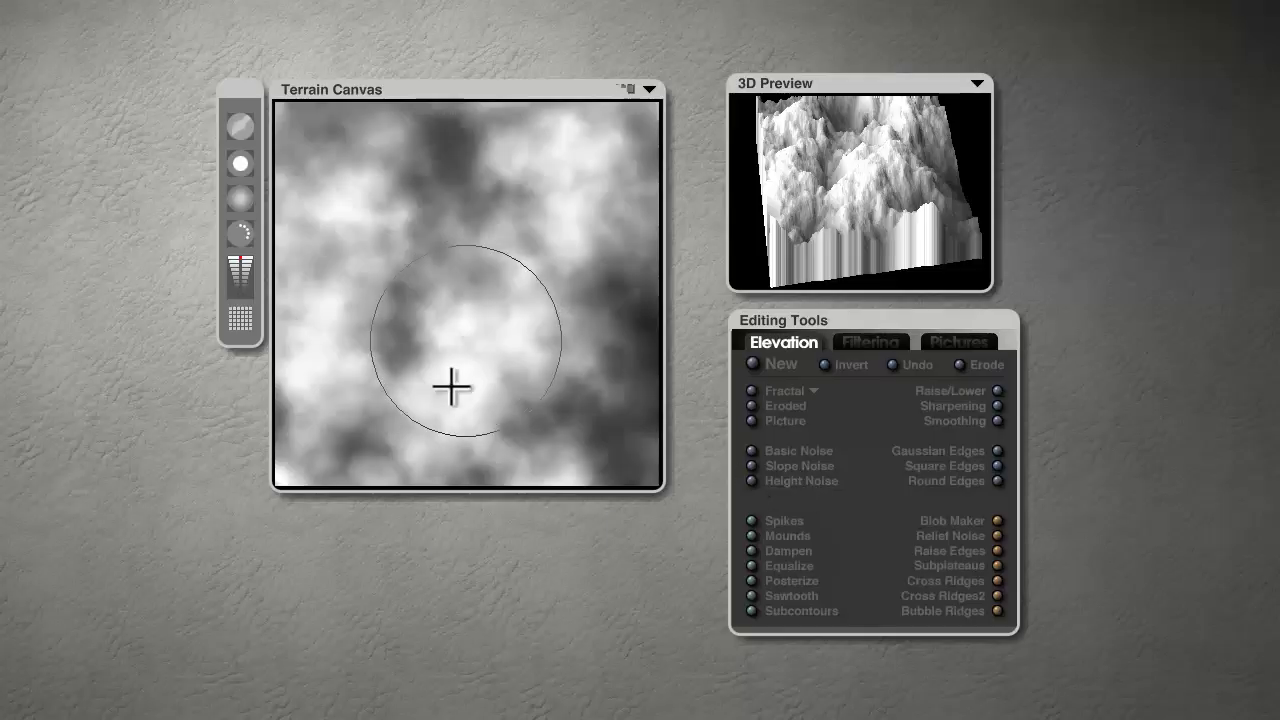
{"action": "mouse_move", "coordinate": [449, 386]}
{"action": "left_mouse_down"}
{"action": "mouse_move", "coordinate": [603, 483]}
{"action": "mouse_move", "coordinate": [221, 484]}
{"action": "mouse_move", "coordinate": [313, 487]}
{"action": "mouse_move", "coordinate": [599, 289]}
{"action": "mouse_move", "coordinate": [577, 191]}
{"action": "left_mouse_up"}
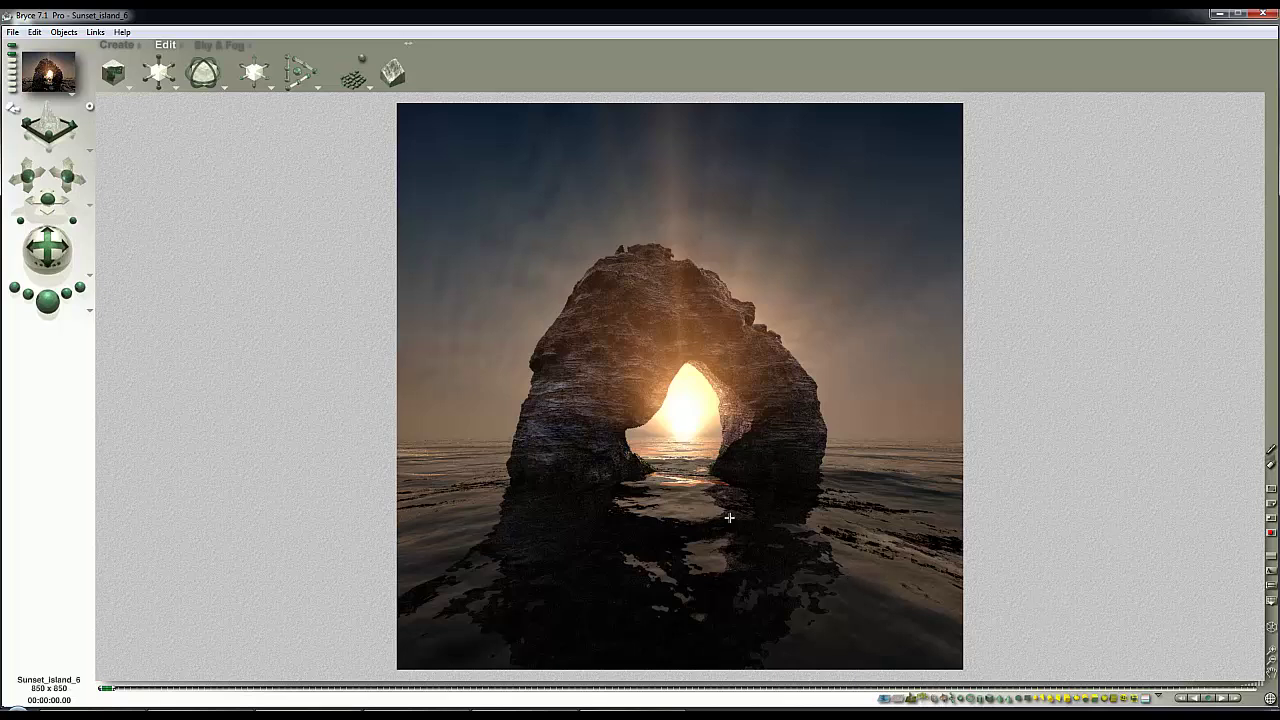
- Inspect the Sky Lab IBL Include/Exclude object list for the HDRI lighting, then close Sky Lab unchanged
{"action": "left_click", "coordinate": [219, 47]}
{"action": "left_click", "coordinate": [386, 58]}
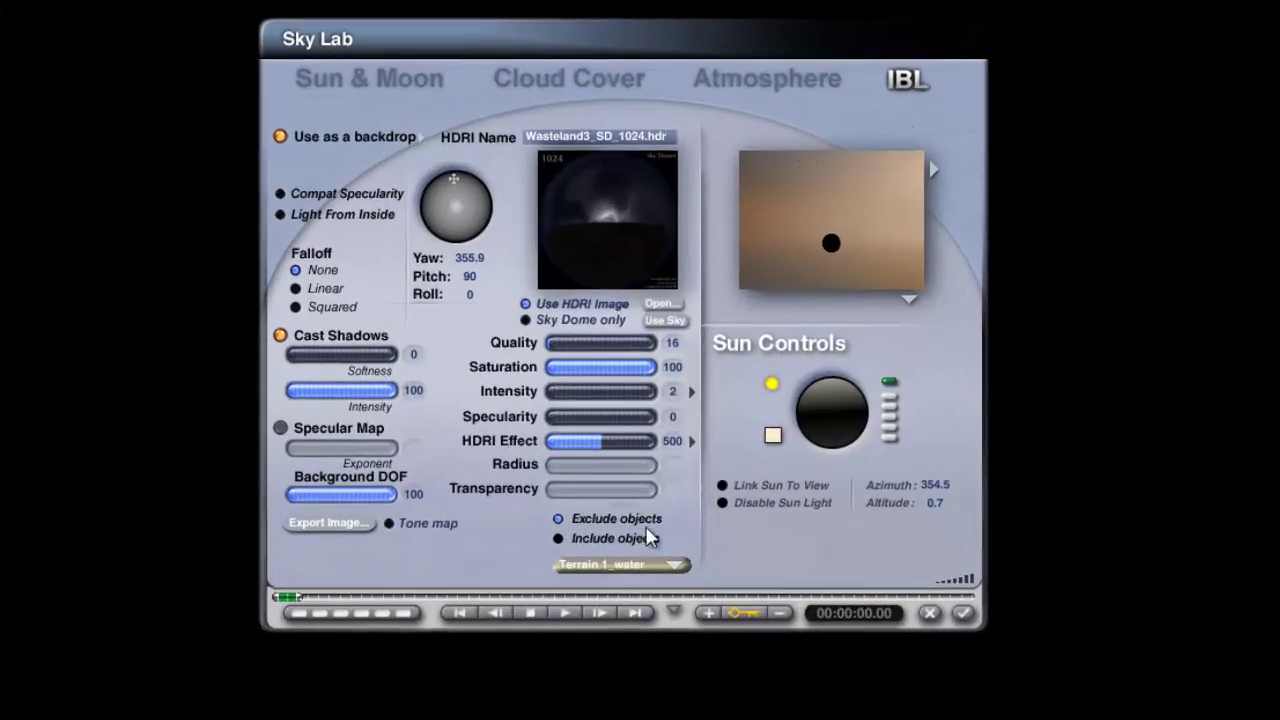
{"action": "left_click", "coordinate": [678, 566]}
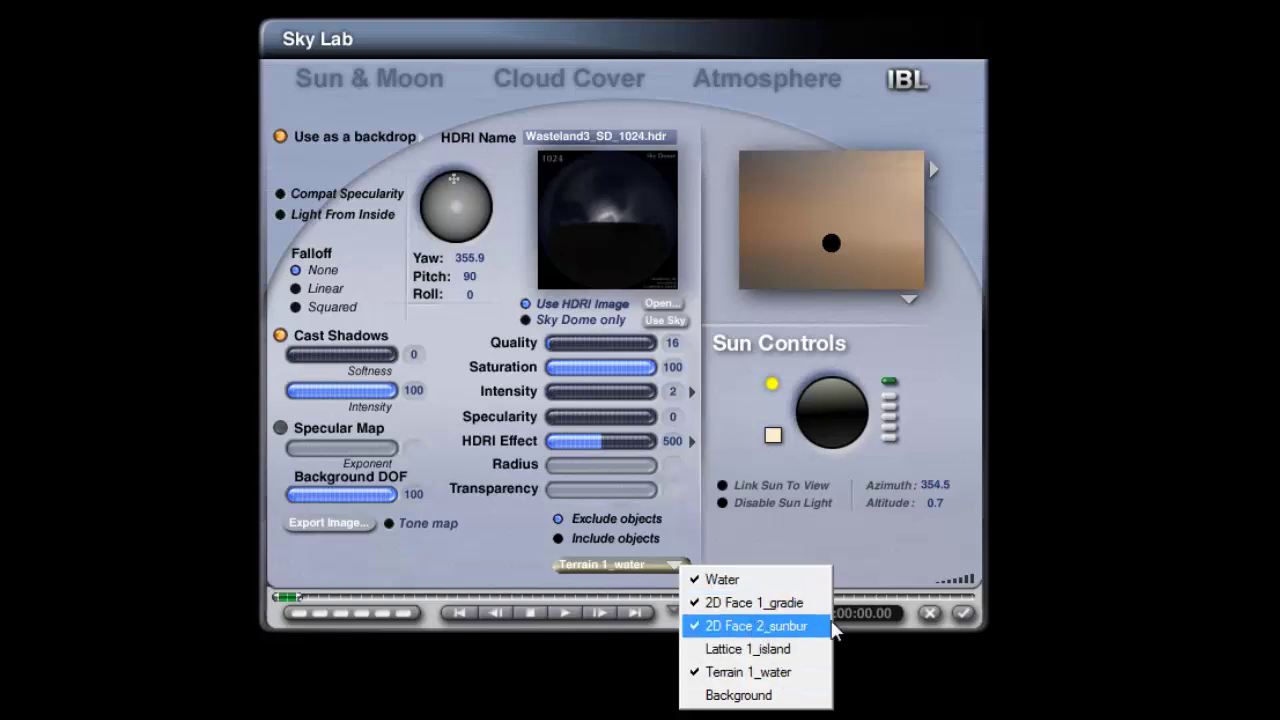
{"action": "left_click", "coordinate": [1000, 700]}
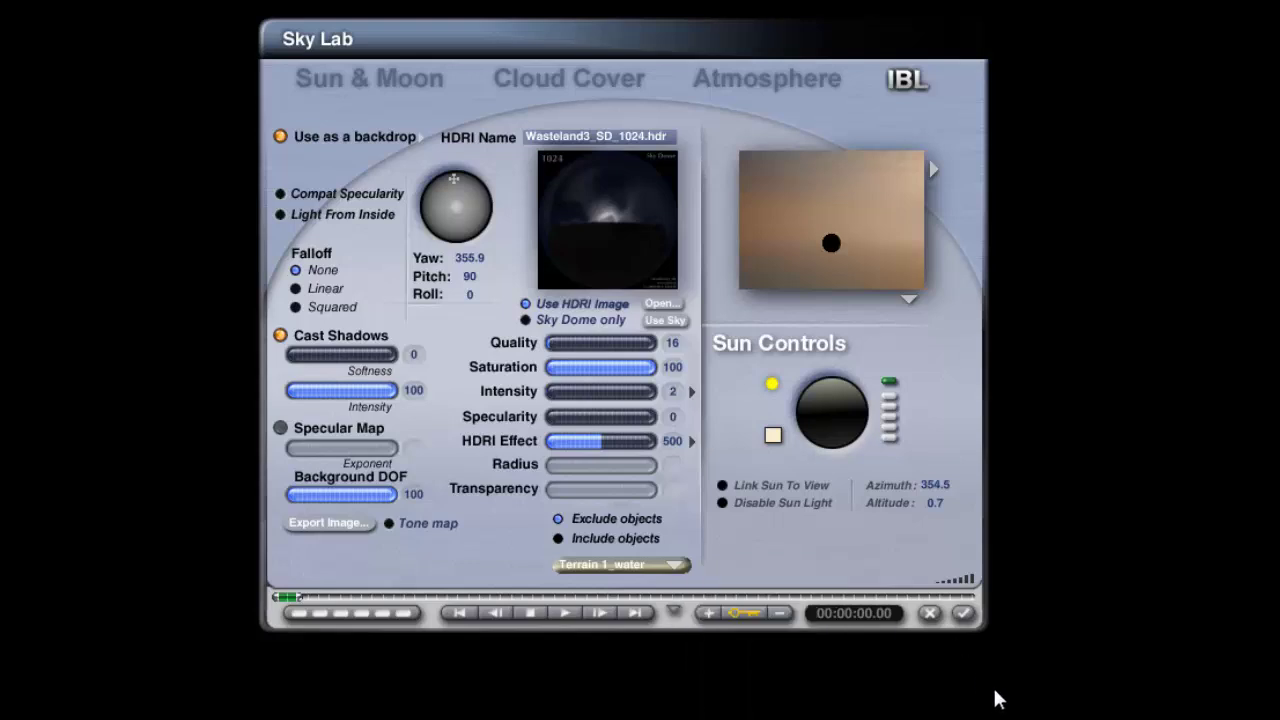
{"action": "left_click", "coordinate": [964, 616]}
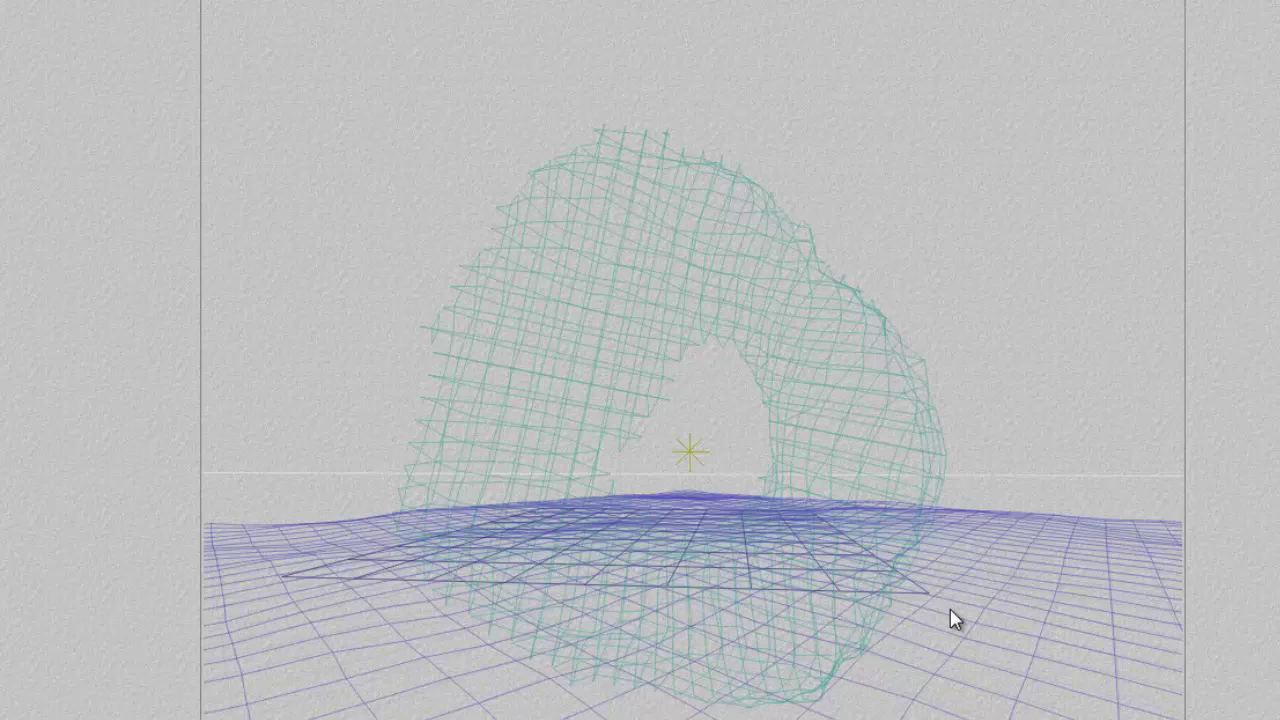
{"action": "right_click", "coordinate": [756, 563]}
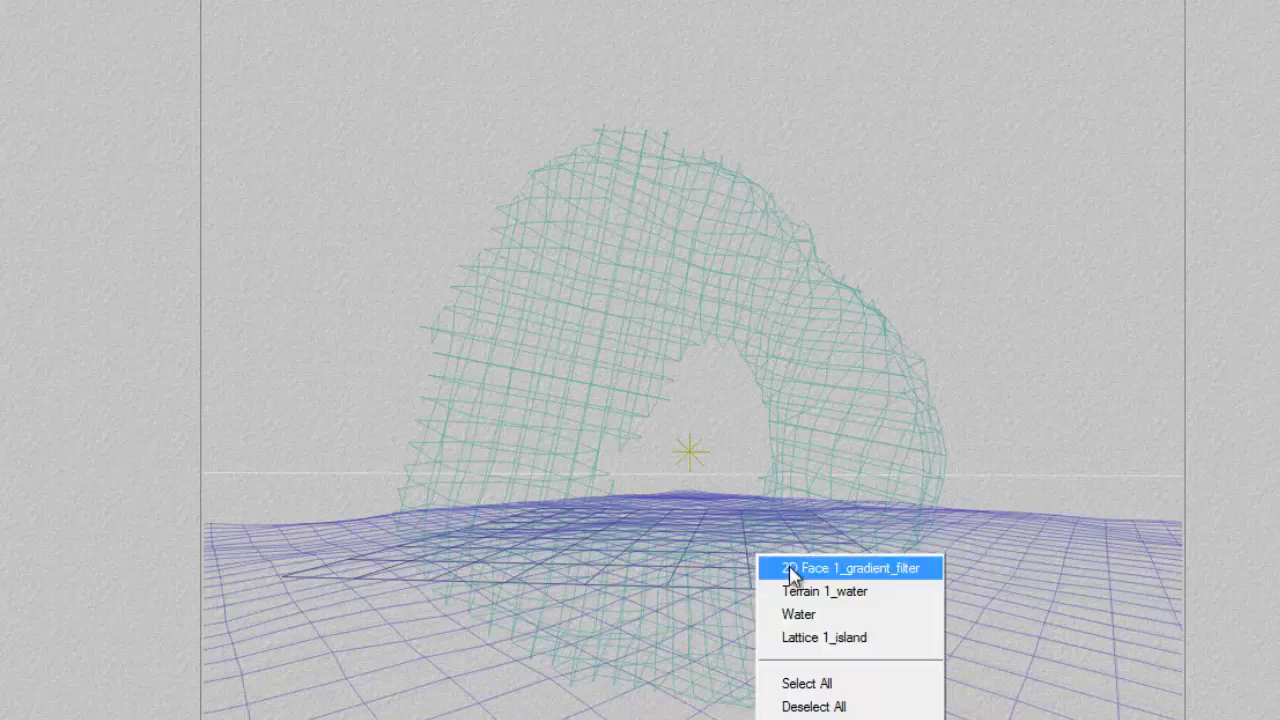
{"action": "left_click", "coordinate": [782, 609]}
{"action": "left_click", "coordinate": [945, 664]}
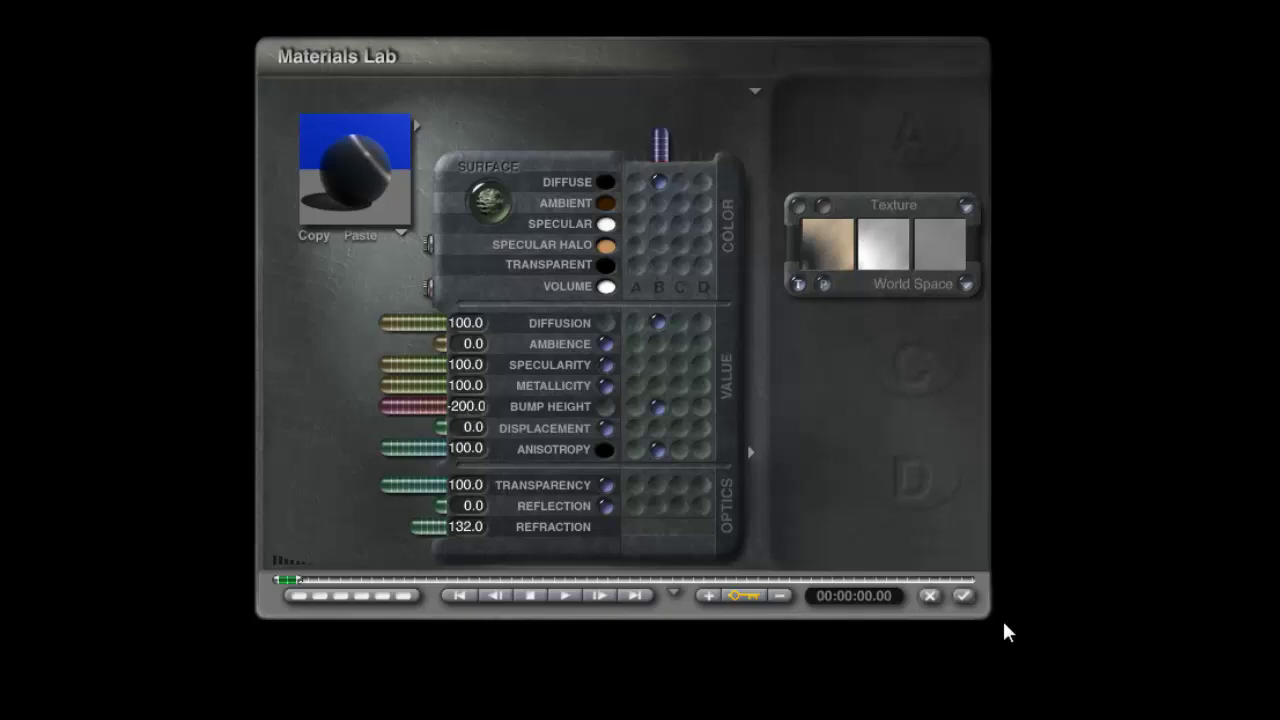
{"action": "left_click", "coordinate": [963, 597]}
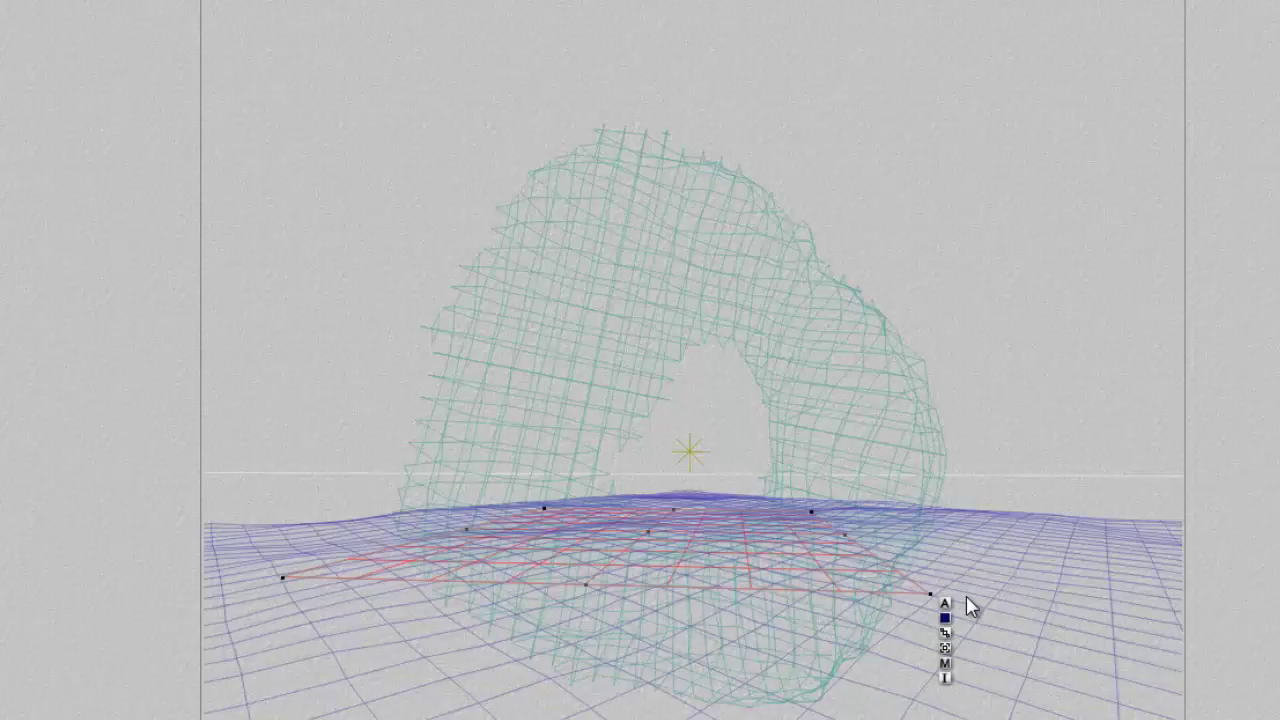
{"action": "right_click", "coordinate": [1016, 607]}
{"action": "left_click", "coordinate": [1058, 641]}
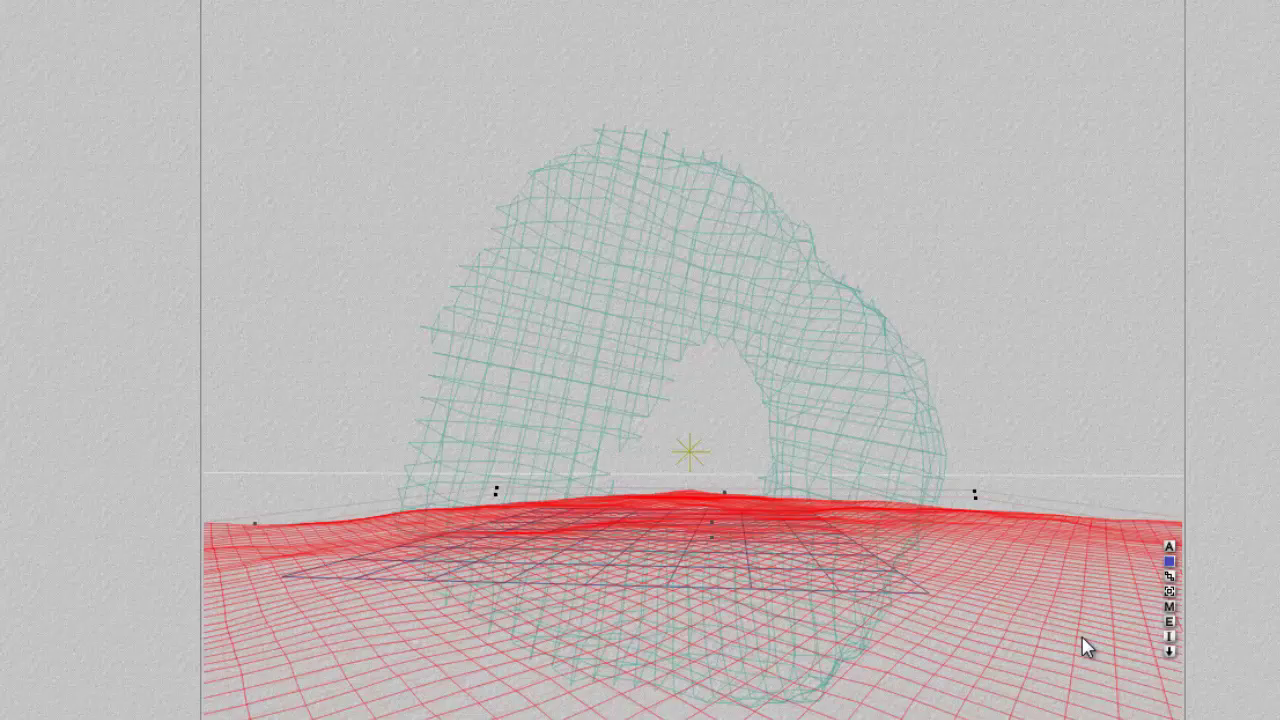
{"action": "left_click", "coordinate": [1174, 617]}
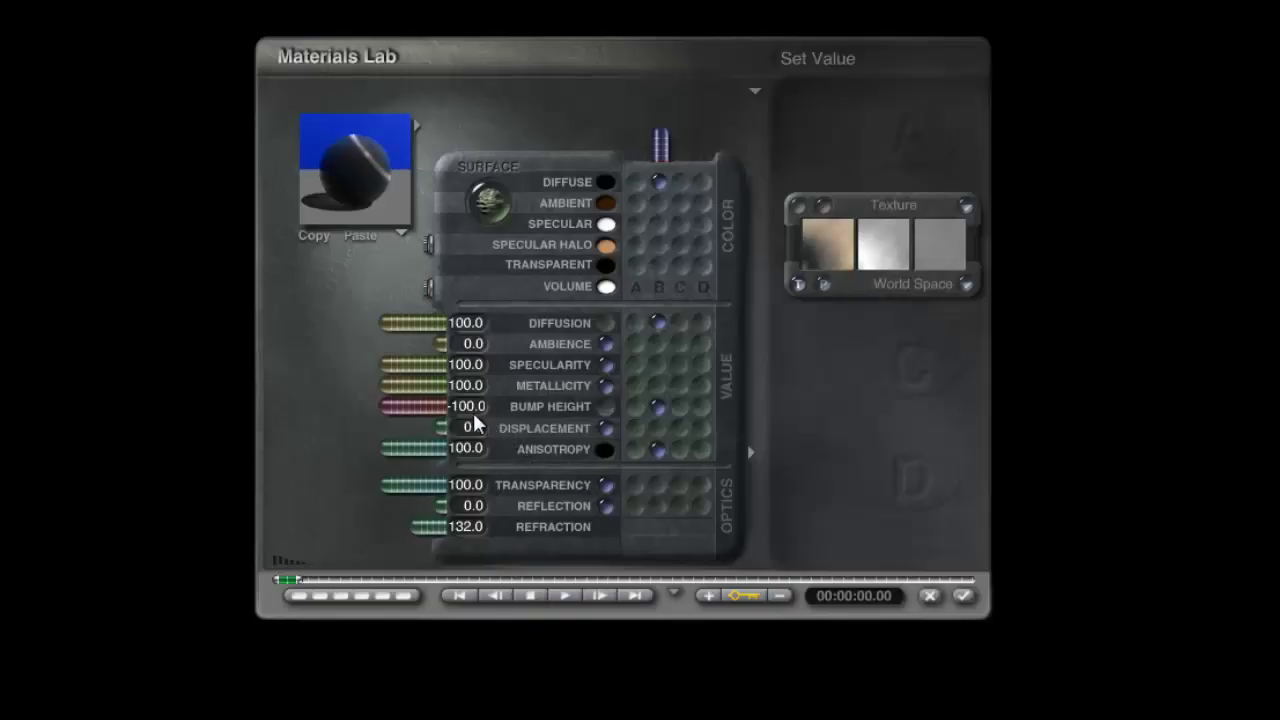
{"action": "left_click", "coordinate": [965, 597]}
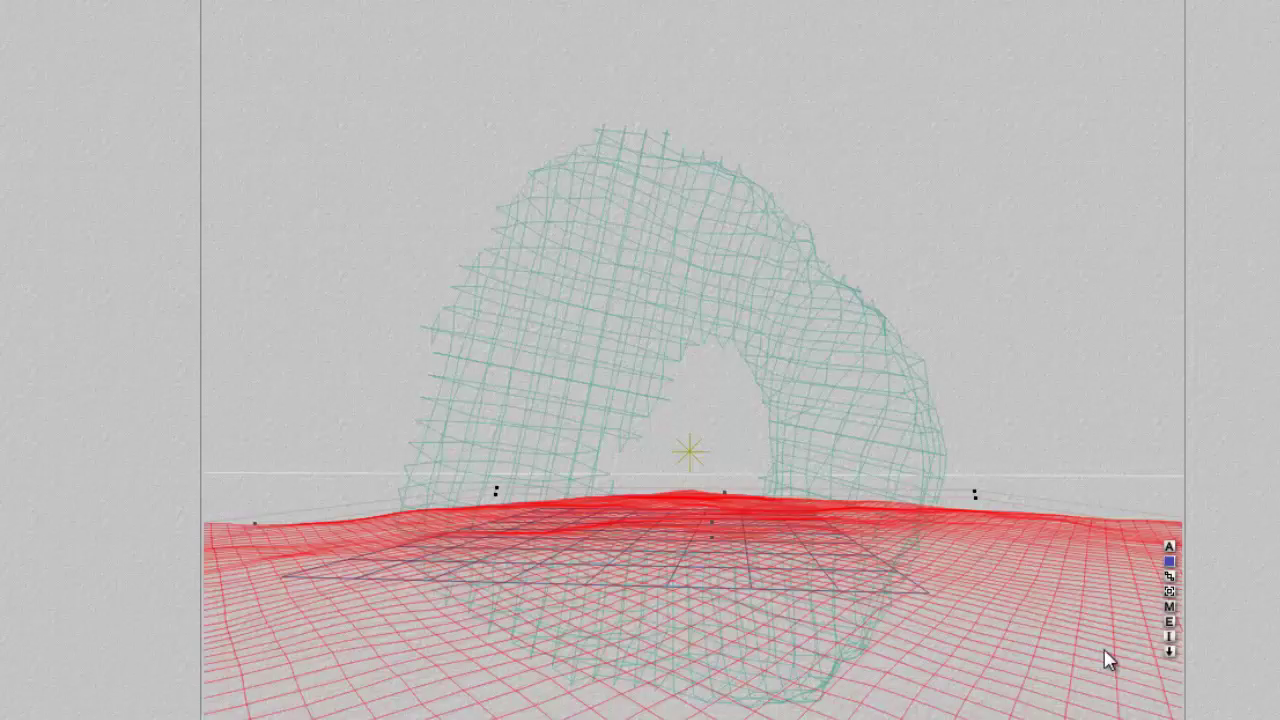